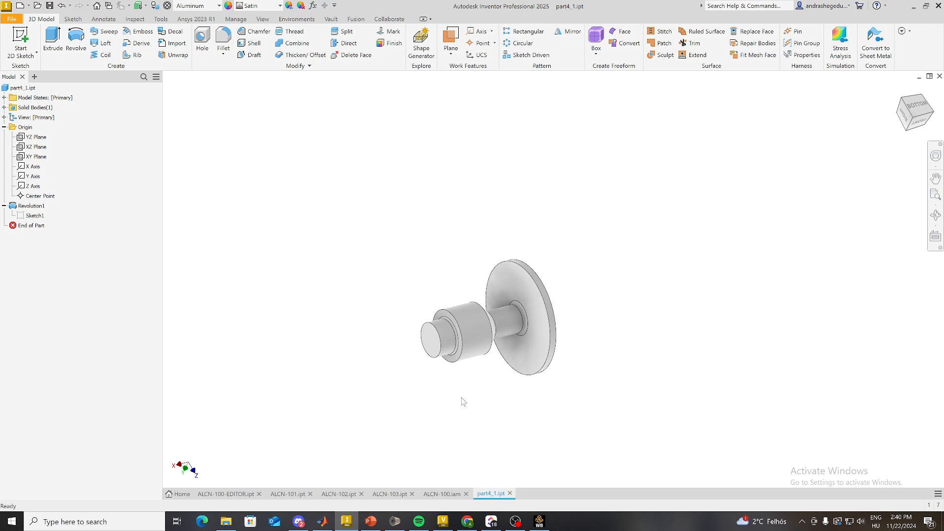
Step: Examine the revolved shaft by selecting the small end cylinder, cone, neck, neck fillet and the disc's inner face
{"action": "scroll", "coordinate": [472, 339], "scroll_direction": "up", "scroll_amount": 2}
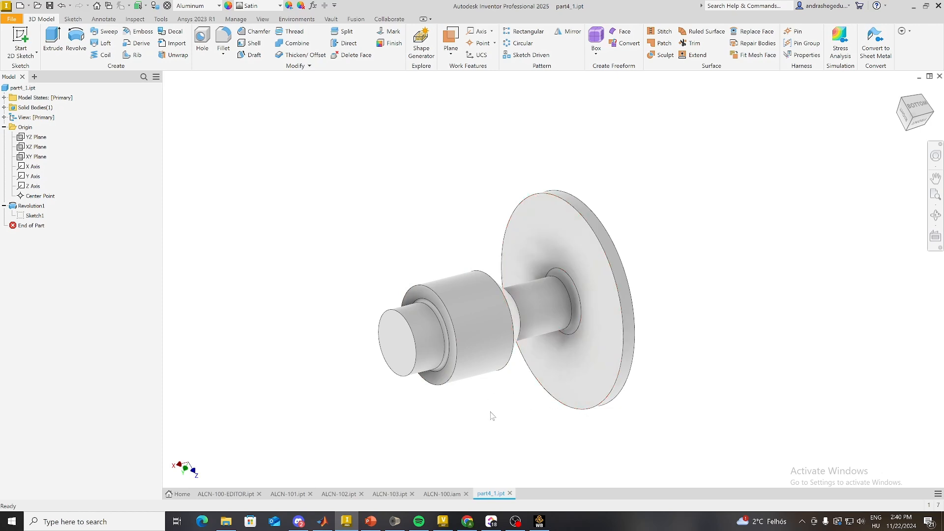
{"action": "middle_click_drag", "start_coordinate": [492, 416], "coordinate": [502, 442], "text": "shift"}
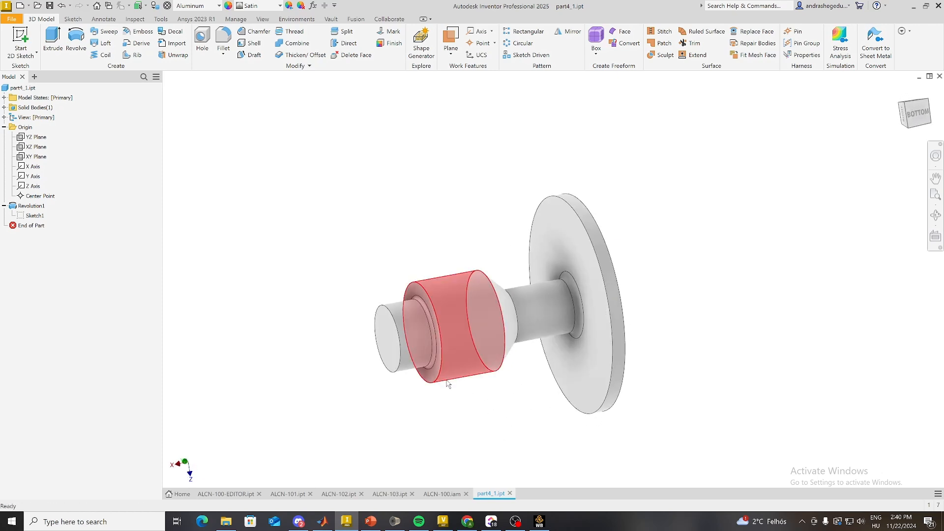
{"action": "scroll", "coordinate": [394, 327], "scroll_direction": "up", "scroll_amount": 2}
{"action": "left_click", "coordinate": [393, 327]}
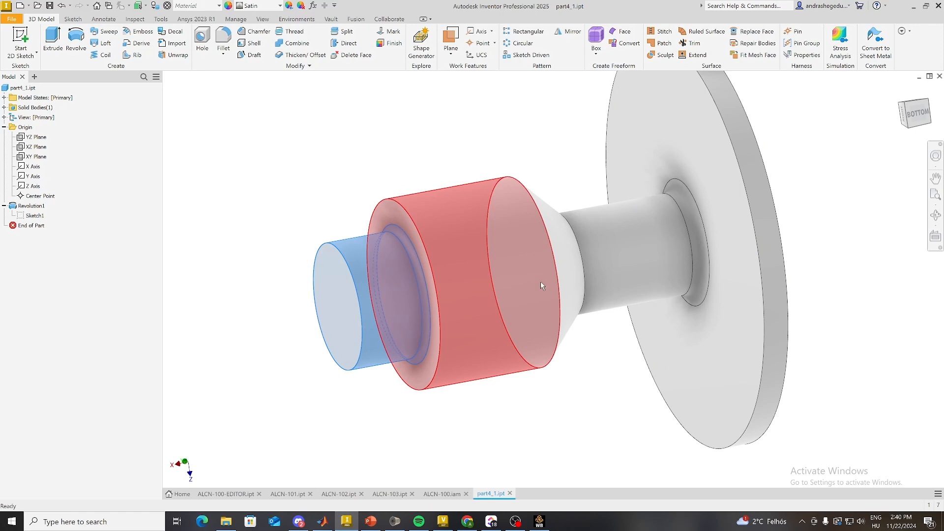
{"action": "left_click", "coordinate": [571, 251], "text": "ctrl"}
{"action": "left_click", "coordinate": [595, 242], "text": "ctrl"}
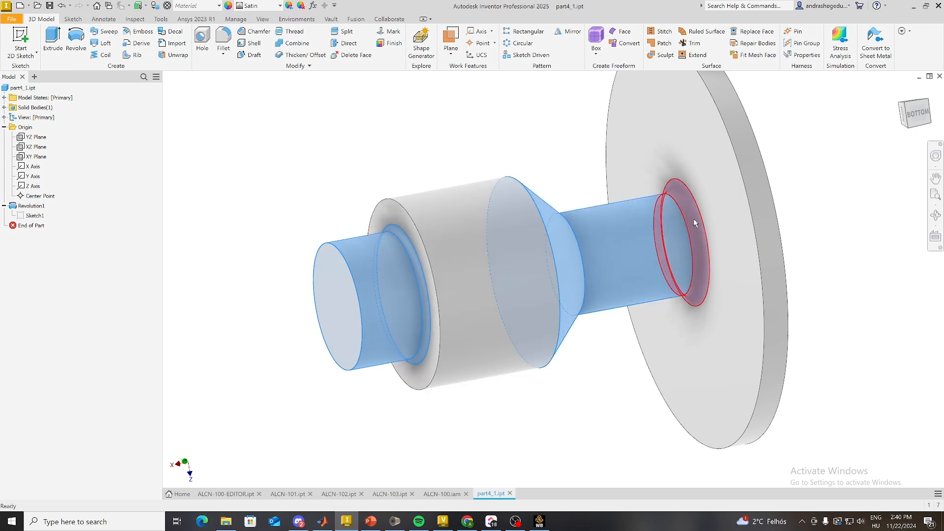
{"action": "left_click", "coordinate": [695, 223], "text": "ctrl"}
{"action": "left_click", "coordinate": [704, 210], "text": "ctrl"}
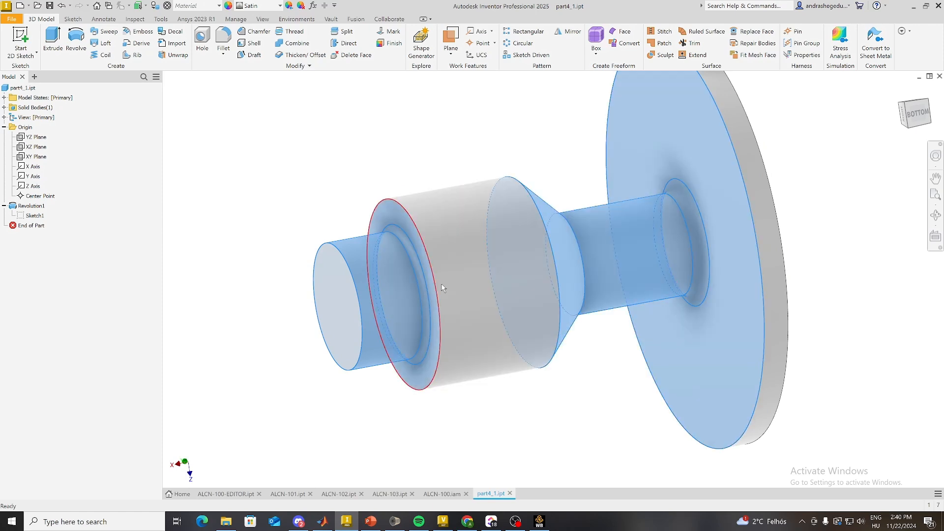
Step: Clear the face selection and inspect the large middle cylinder together with the dimensions of the revolved profile sketch
{"action": "scroll", "coordinate": [562, 372], "scroll_direction": "down", "scroll_amount": 4}
{"action": "scroll", "coordinate": [588, 372], "scroll_direction": "up", "scroll_amount": 2}
{"action": "middle_click_drag", "start_coordinate": [589, 373], "coordinate": [591, 397], "text": "shift"}
{"action": "left_click", "coordinate": [468, 234]}
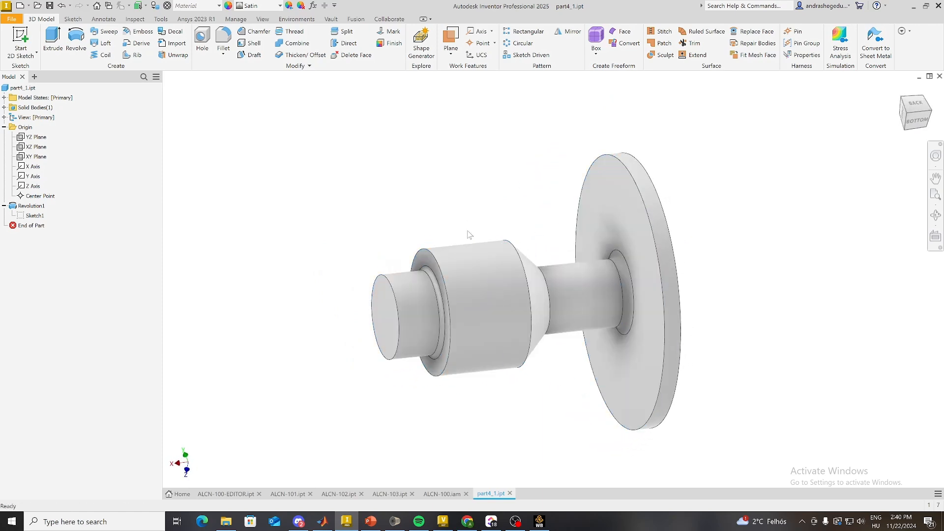
{"action": "left_click", "coordinate": [462, 271]}
{"action": "left_click", "coordinate": [453, 230]}
{"action": "left_click", "coordinate": [460, 274]}
{"action": "middle_click_drag", "start_coordinate": [469, 230], "coordinate": [536, 307], "text": "shift"}
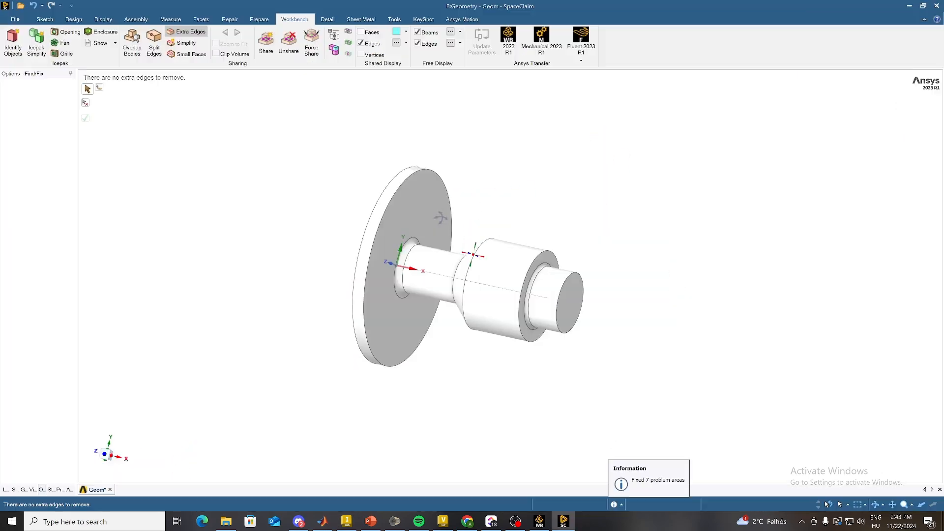
{"action": "middle_click_drag", "start_coordinate": [437, 207], "coordinate": [489, 255]}
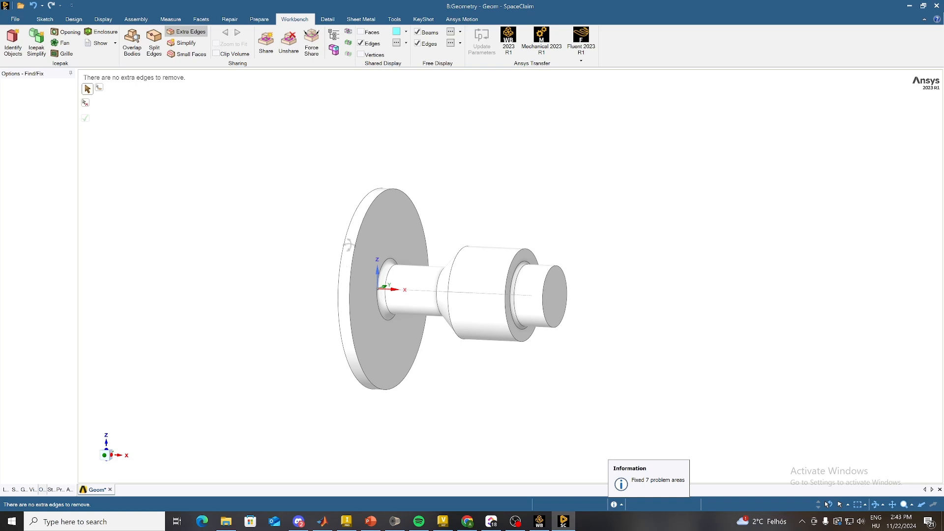
Step: Switch to SpaceClaim, check the shaft geometry from several sides and leave the Extra Edges tool
{"action": "middle_click_drag", "start_coordinate": [348, 244], "coordinate": [337, 207]}
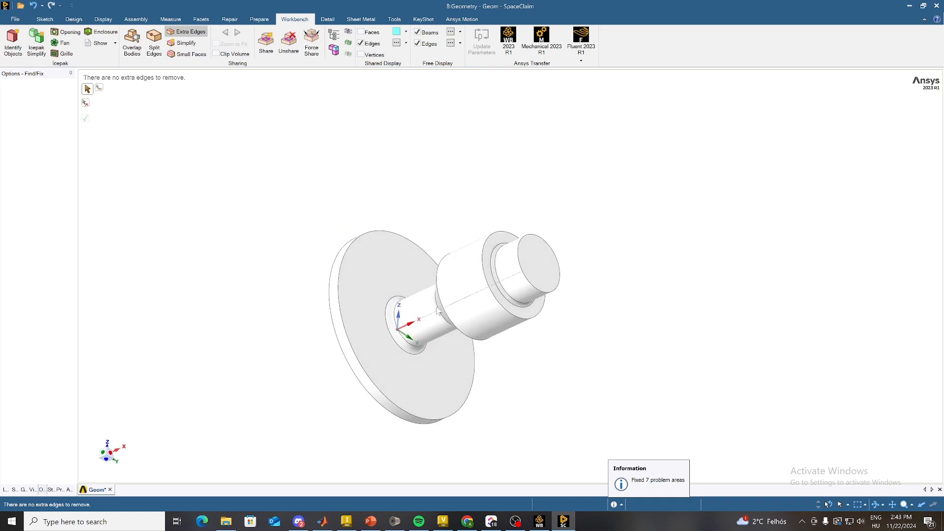
{"action": "middle_click_drag", "start_coordinate": [438, 312], "coordinate": [378, 321]}
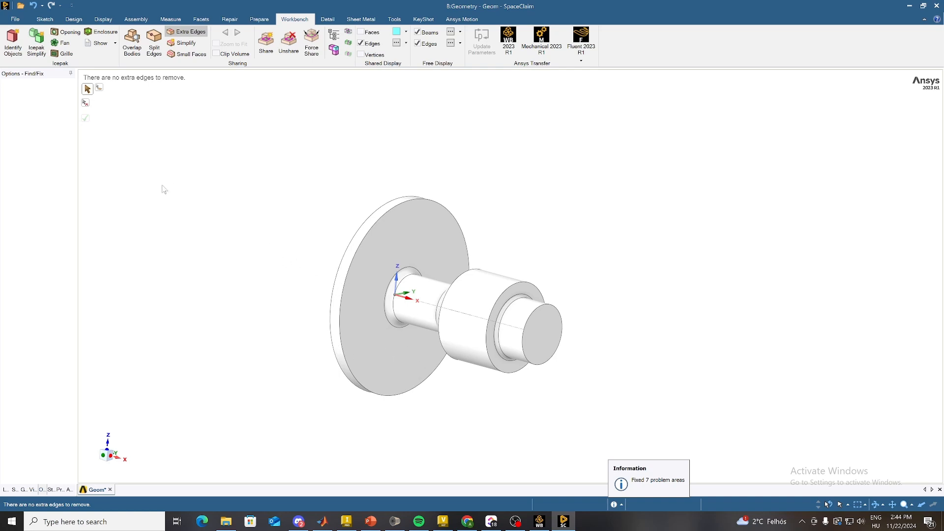
{"action": "middle_click_drag", "start_coordinate": [450, 292], "coordinate": [461, 270]}
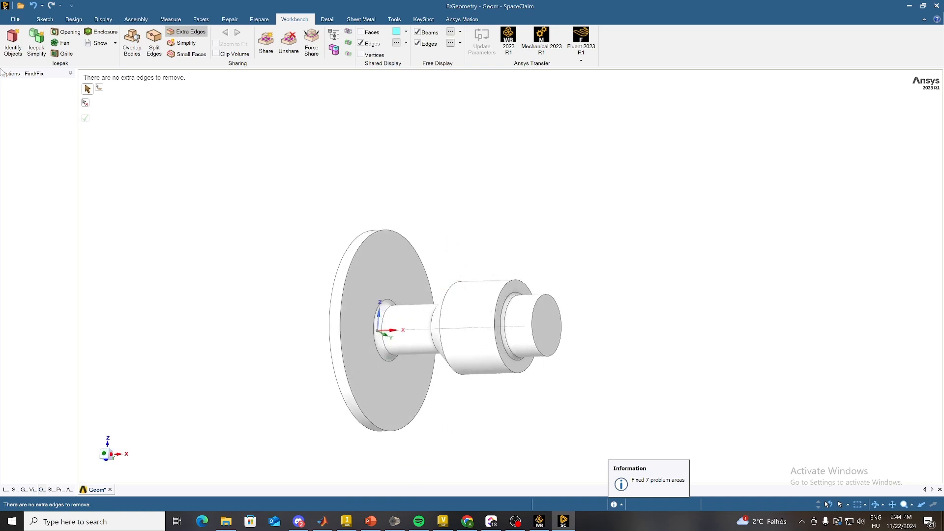
{"action": "key", "text": "Escape"}
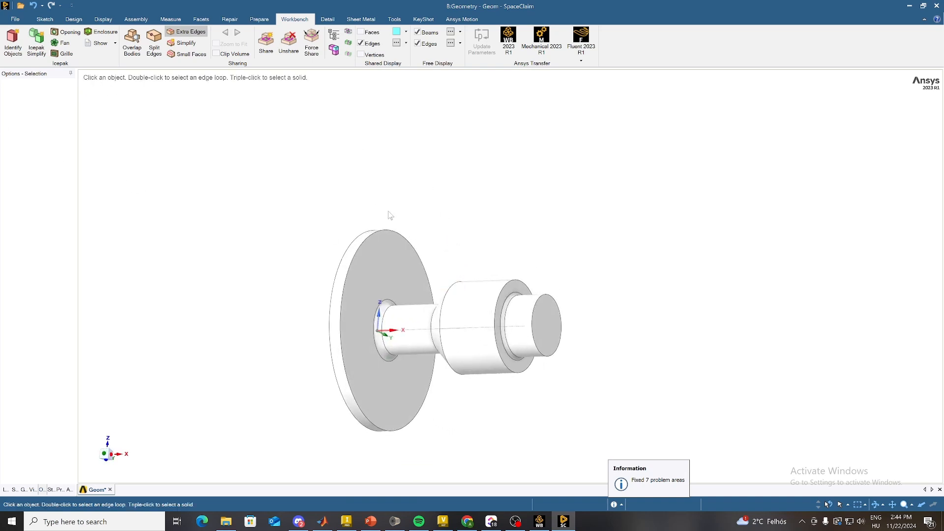
Step: Examine the imported shaft and its orientation relative to the coordinate axes at the disc
{"action": "middle_click_drag", "start_coordinate": [435, 283], "coordinate": [412, 316]}
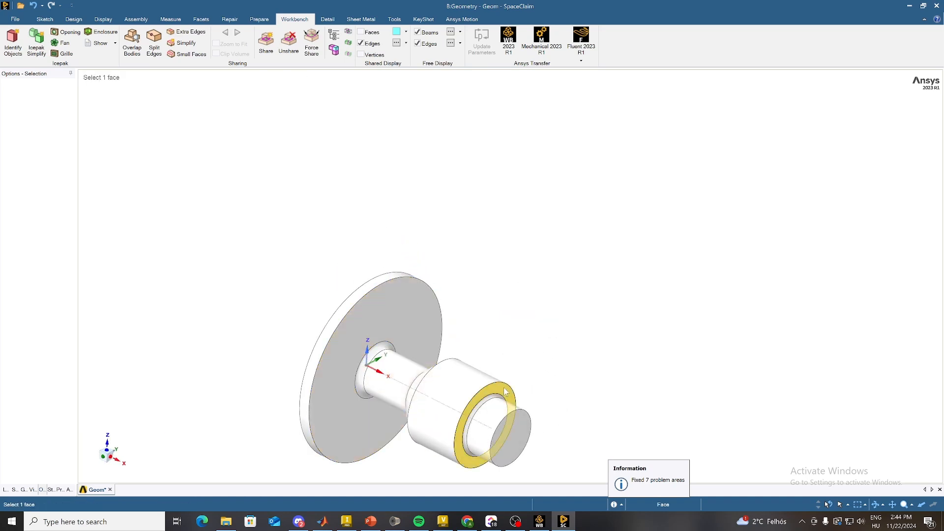
{"action": "middle_click_drag", "start_coordinate": [512, 383], "coordinate": [524, 231], "text": "shift"}
{"action": "mouse_move", "coordinate": [463, 346]}
{"action": "middle_mouse_down"}
{"action": "mouse_move", "coordinate": [432, 316]}
{"action": "mouse_move", "coordinate": [460, 331]}
{"action": "mouse_move", "coordinate": [453, 343]}
{"action": "middle_mouse_up"}
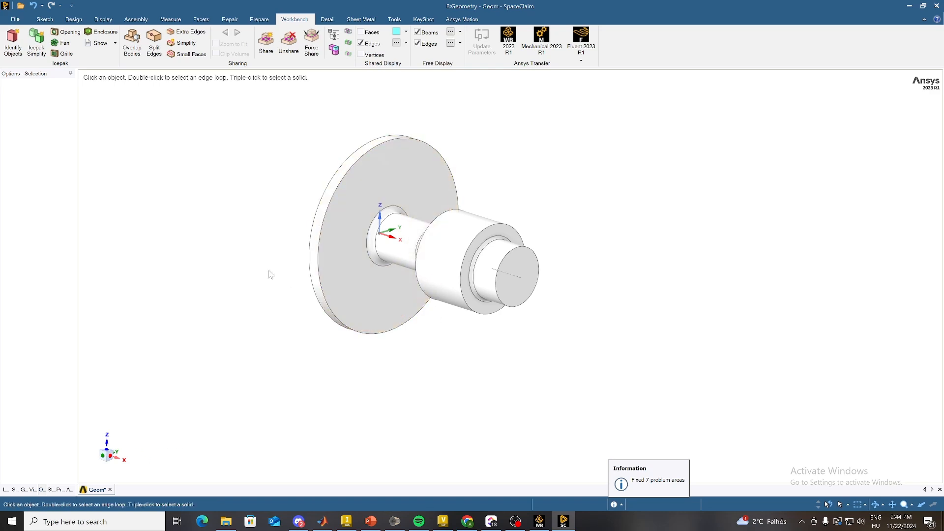
{"action": "middle_click_drag", "start_coordinate": [262, 256], "coordinate": [336, 253]}
{"action": "mouse_move", "coordinate": [344, 234]}
{"action": "middle_mouse_down"}
{"action": "mouse_move", "coordinate": [346, 257]}
{"action": "mouse_move", "coordinate": [290, 272]}
{"action": "mouse_move", "coordinate": [313, 306]}
{"action": "middle_mouse_up"}
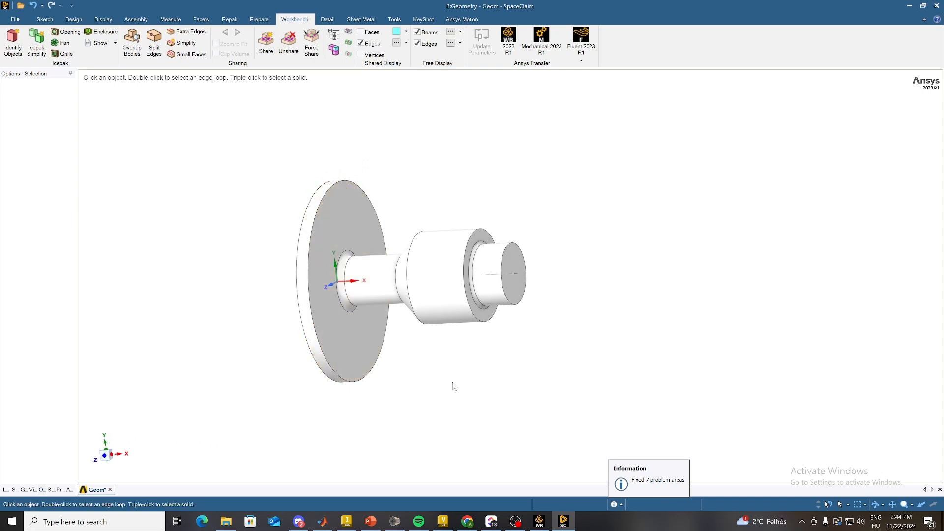
{"action": "middle_click_drag", "start_coordinate": [401, 340], "coordinate": [427, 331], "text": "shift"}
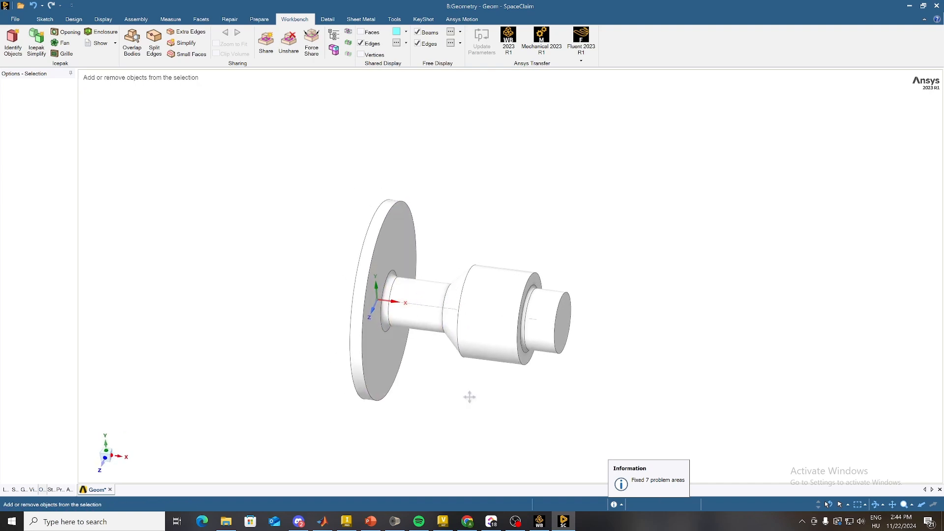
{"action": "middle_click_drag", "start_coordinate": [468, 394], "coordinate": [487, 371], "text": "shift"}
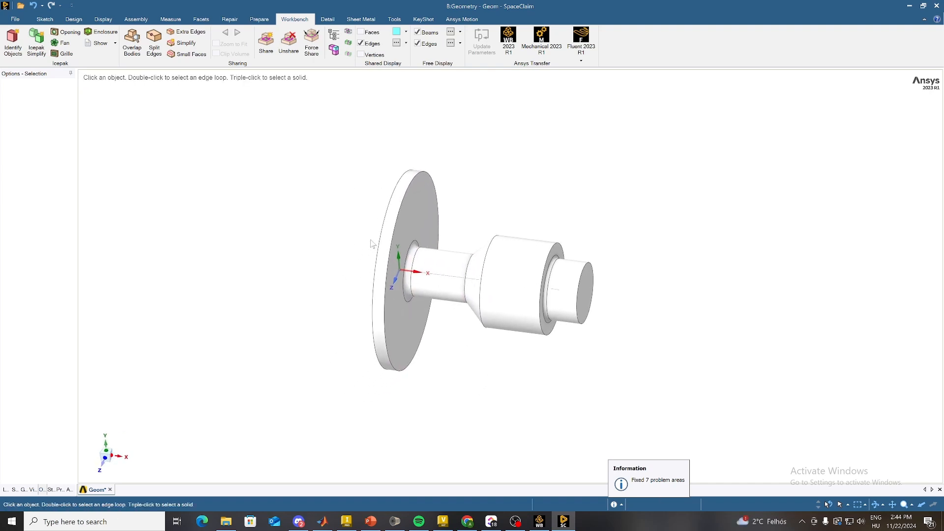
{"action": "left_click", "coordinate": [404, 261]}
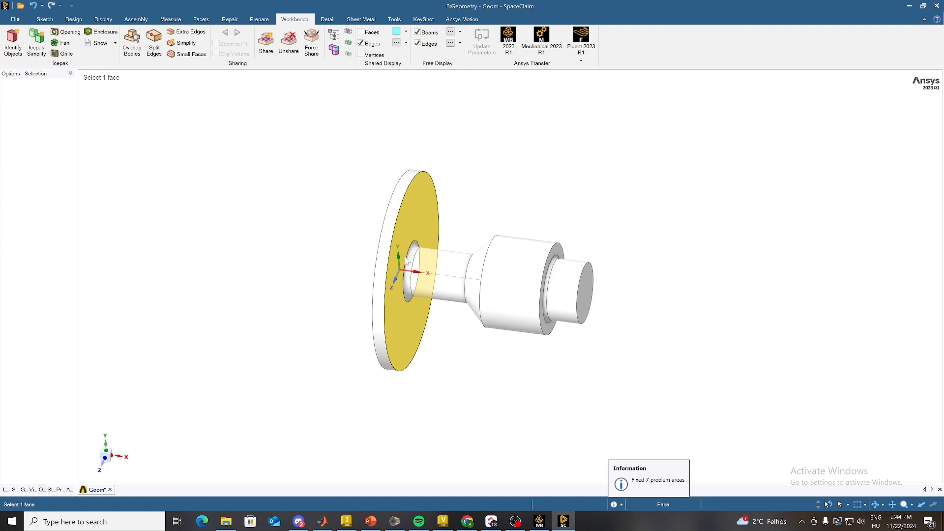
{"action": "key", "text": "Escape"}
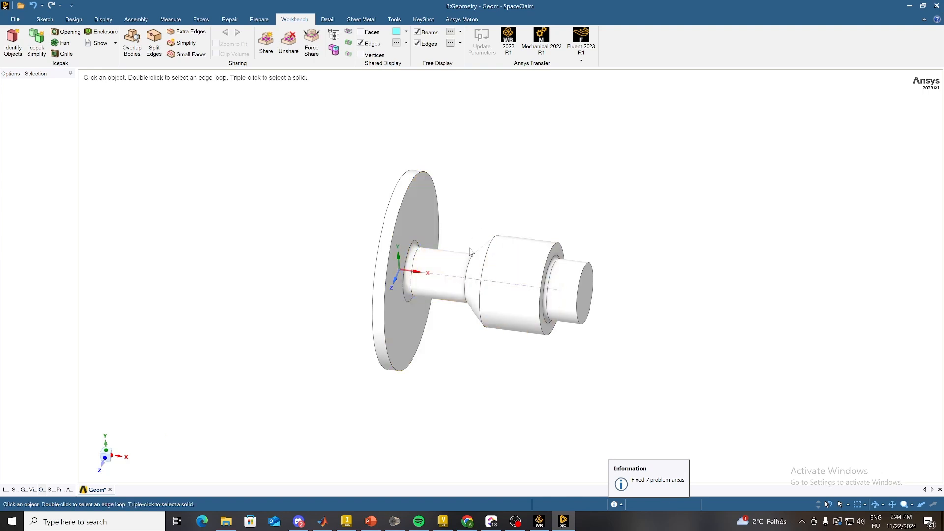
{"action": "mouse_move", "coordinate": [456, 377]}
{"action": "middle_mouse_down"}
{"action": "mouse_move", "coordinate": [464, 337]}
{"action": "mouse_move", "coordinate": [457, 343]}
{"action": "mouse_move", "coordinate": [475, 358]}
{"action": "middle_mouse_up"}
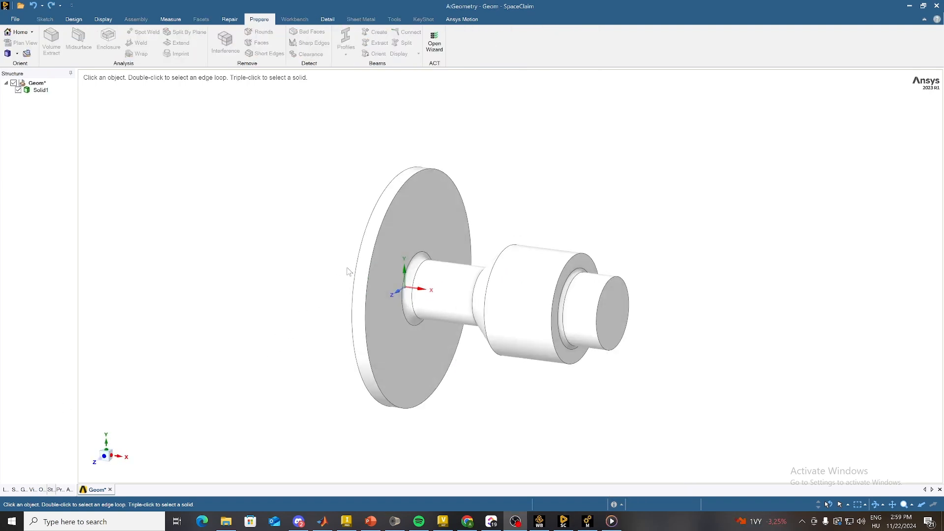
Step: Inspect both sides of the shaft's disc in the A:Geometry model and the position of the coordinate origin
{"action": "mouse_move", "coordinate": [348, 272]}
{"action": "middle_mouse_down"}
{"action": "mouse_move", "coordinate": [335, 303]}
{"action": "mouse_move", "coordinate": [333, 276]}
{"action": "mouse_move", "coordinate": [326, 312]}
{"action": "mouse_move", "coordinate": [328, 320]}
{"action": "mouse_move", "coordinate": [339, 315]}
{"action": "mouse_move", "coordinate": [331, 320]}
{"action": "mouse_move", "coordinate": [352, 361]}
{"action": "middle_mouse_up"}
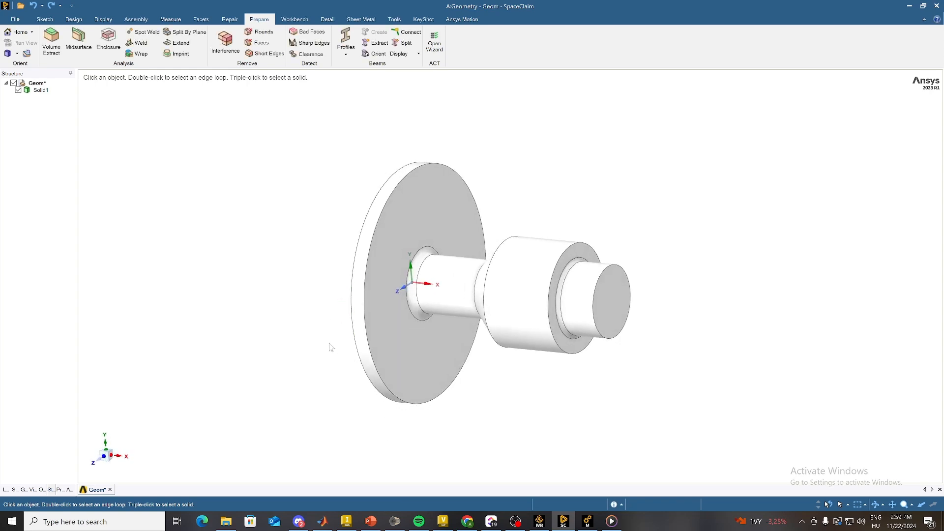
{"action": "mouse_move", "coordinate": [317, 344]}
{"action": "middle_mouse_down"}
{"action": "mouse_move", "coordinate": [343, 331]}
{"action": "mouse_move", "coordinate": [312, 325]}
{"action": "mouse_move", "coordinate": [339, 354]}
{"action": "mouse_move", "coordinate": [326, 353]}
{"action": "middle_mouse_up"}
{"action": "left_click", "coordinate": [445, 256]}
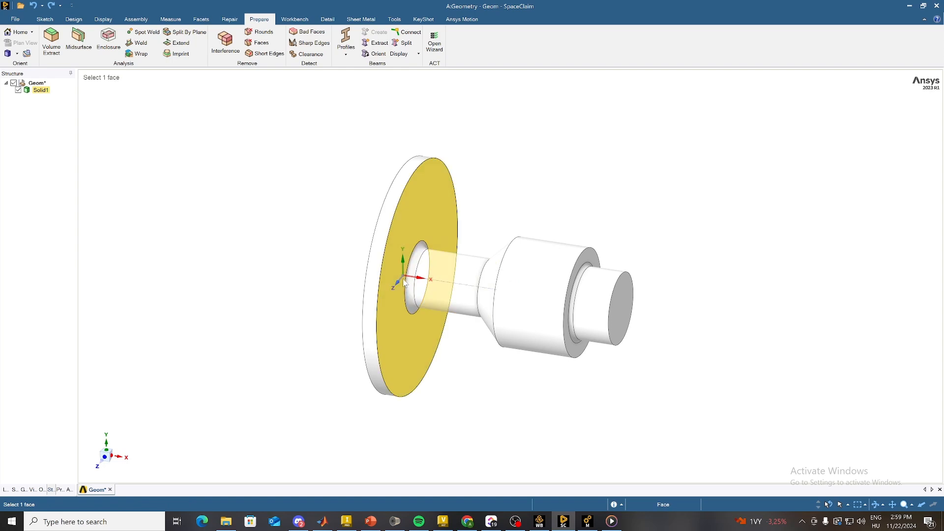
{"action": "middle_click_drag", "start_coordinate": [430, 296], "coordinate": [445, 261]}
{"action": "key", "text": "Escape"}
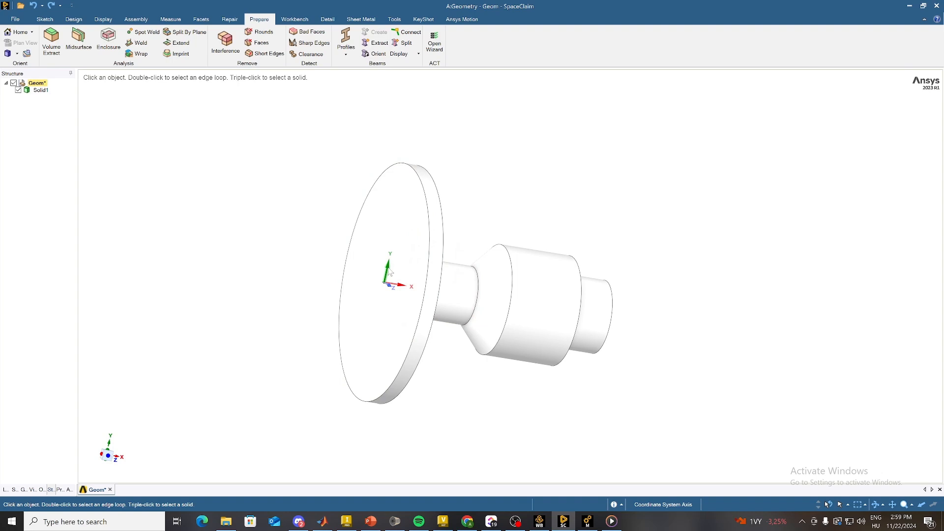
{"action": "middle_click_drag", "start_coordinate": [390, 272], "coordinate": [341, 282]}
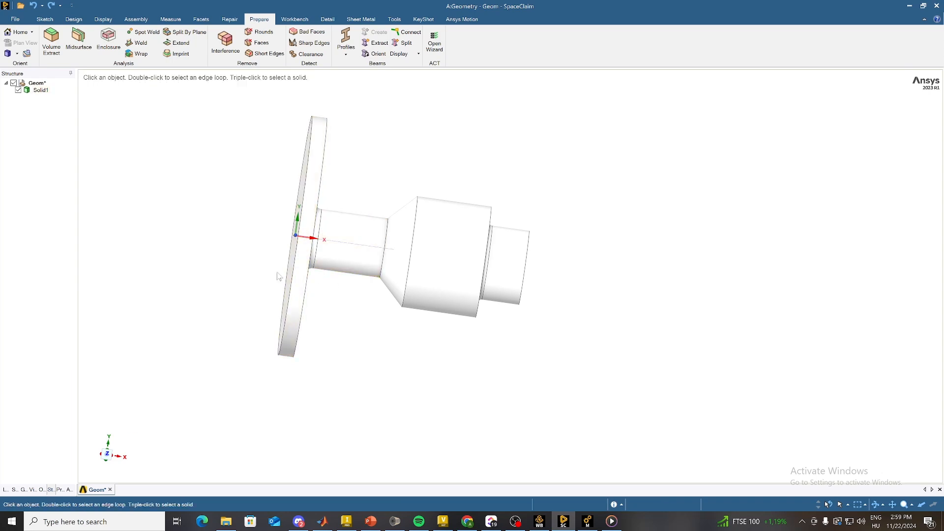
{"action": "middle_click_drag", "start_coordinate": [235, 225], "coordinate": [202, 204]}
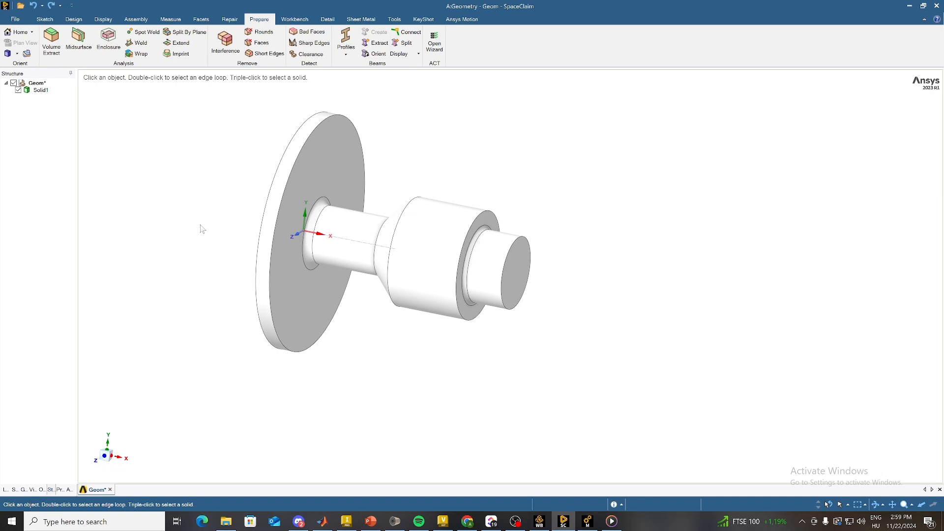
{"action": "scroll", "coordinate": [201, 230], "scroll_direction": "down", "scroll_amount": 5}
{"action": "scroll", "coordinate": [211, 216], "scroll_direction": "up", "scroll_amount": 2}
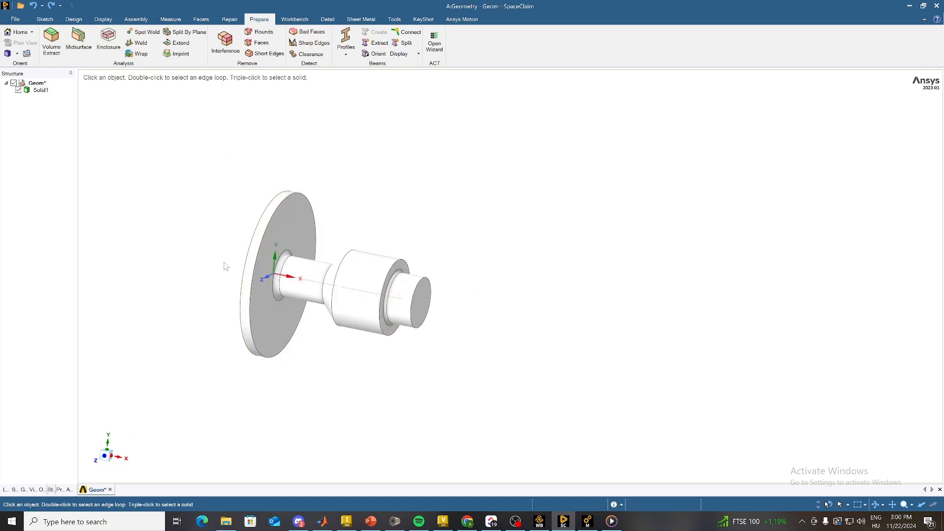
Step: Start the Move tool and select the entire shaft body
{"action": "left_click", "coordinate": [73, 18]}
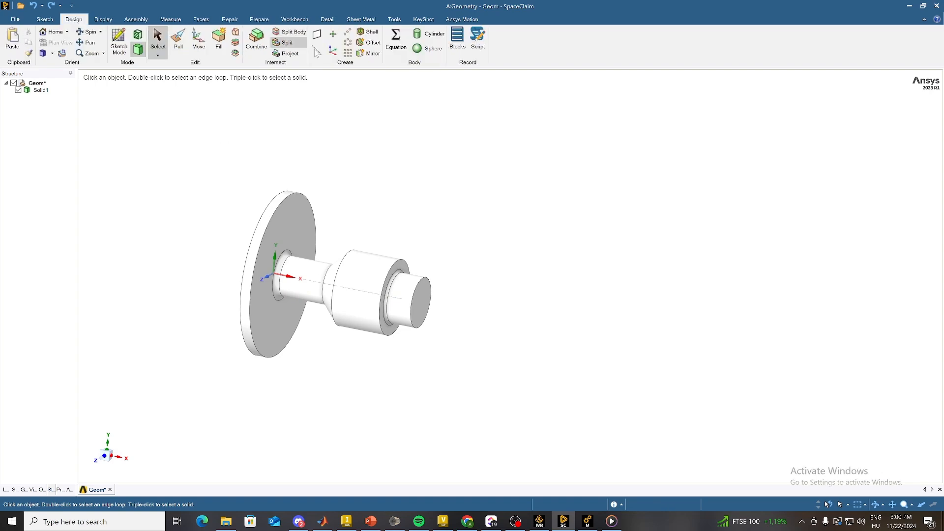
{"action": "left_click", "coordinate": [196, 39]}
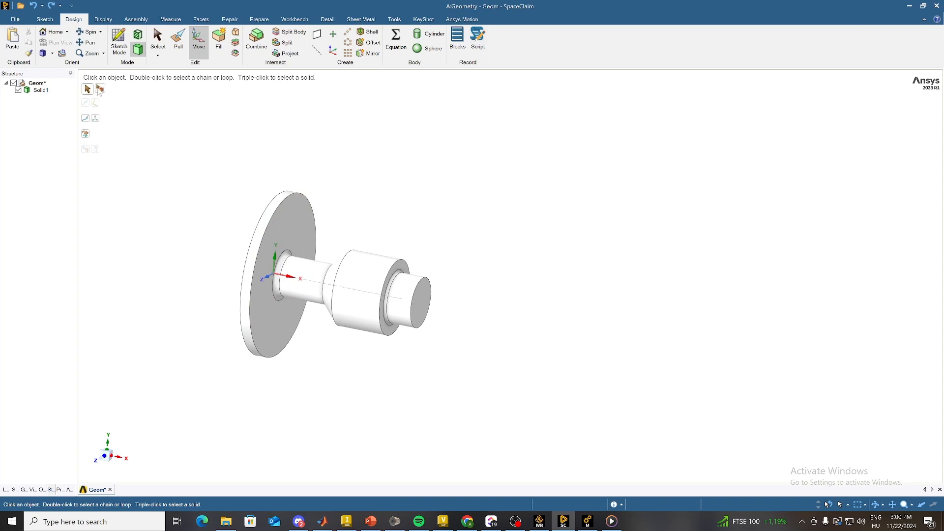
{"action": "left_click_drag", "start_coordinate": [210, 150], "coordinate": [478, 403]}
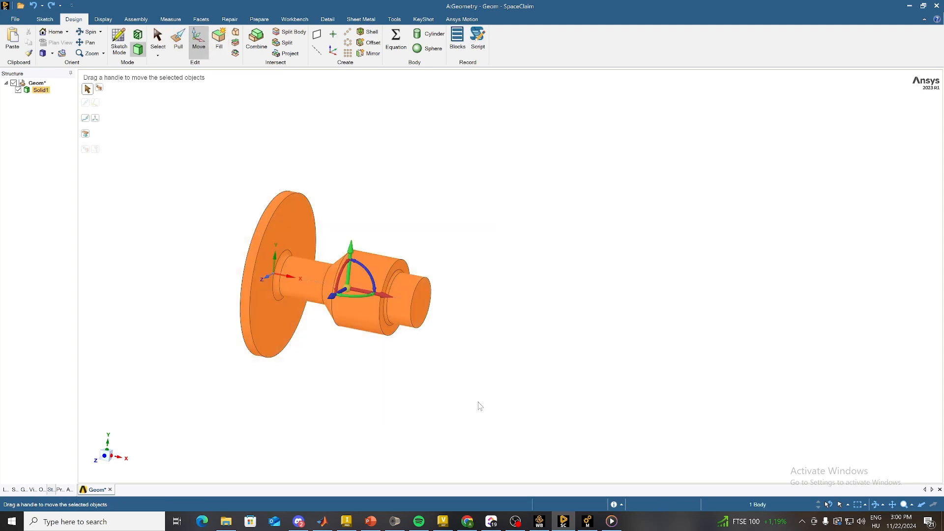
Step: Try to rotate the selected shaft body about the Z axis, and undo the rotation
{"action": "middle_click_drag", "start_coordinate": [354, 358], "coordinate": [389, 324]}
{"action": "middle_click_drag", "start_coordinate": [347, 291], "coordinate": [340, 373]}
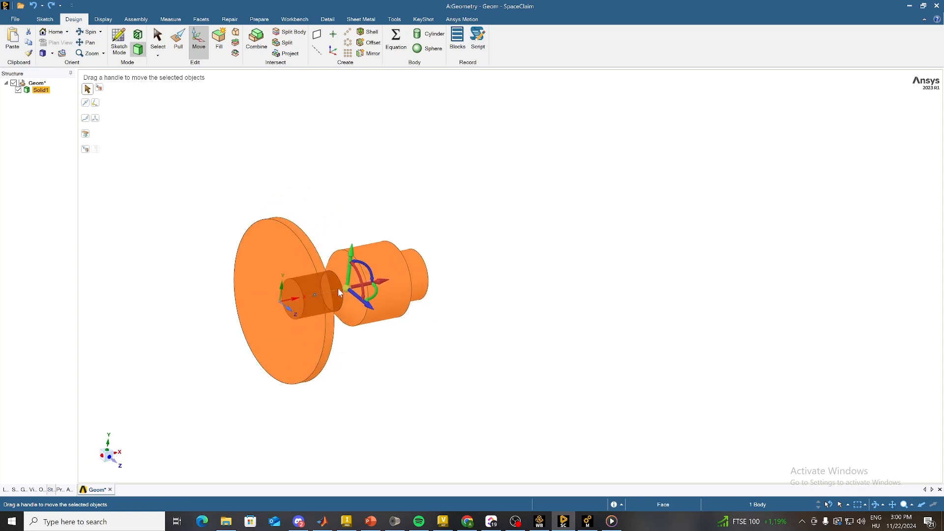
{"action": "scroll", "coordinate": [337, 263], "scroll_direction": "up", "scroll_amount": 1}
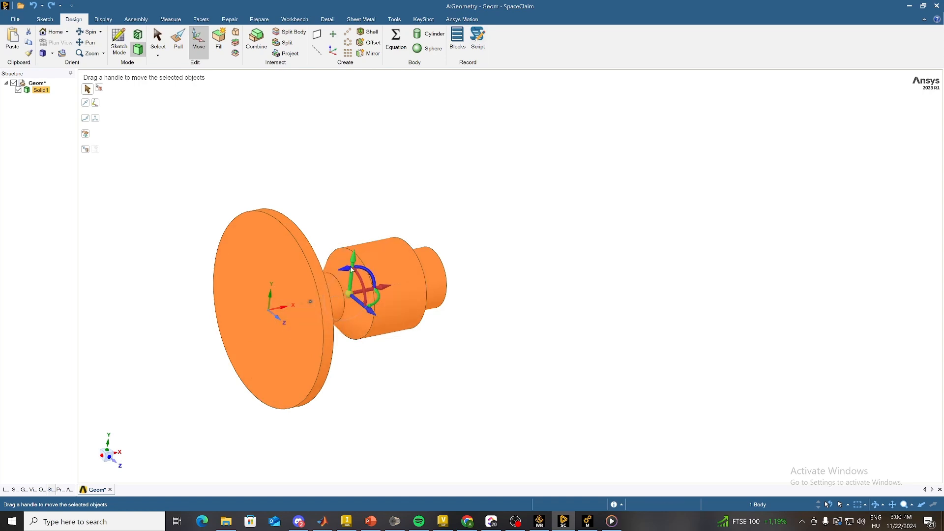
{"action": "left_click_drag", "start_coordinate": [352, 270], "coordinate": [372, 263]}
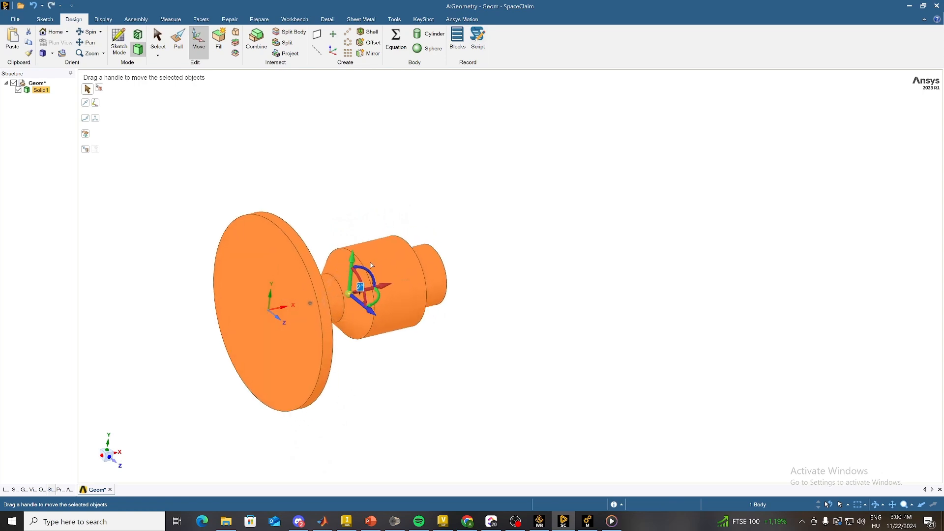
{"action": "key", "text": "ctrl+z"}
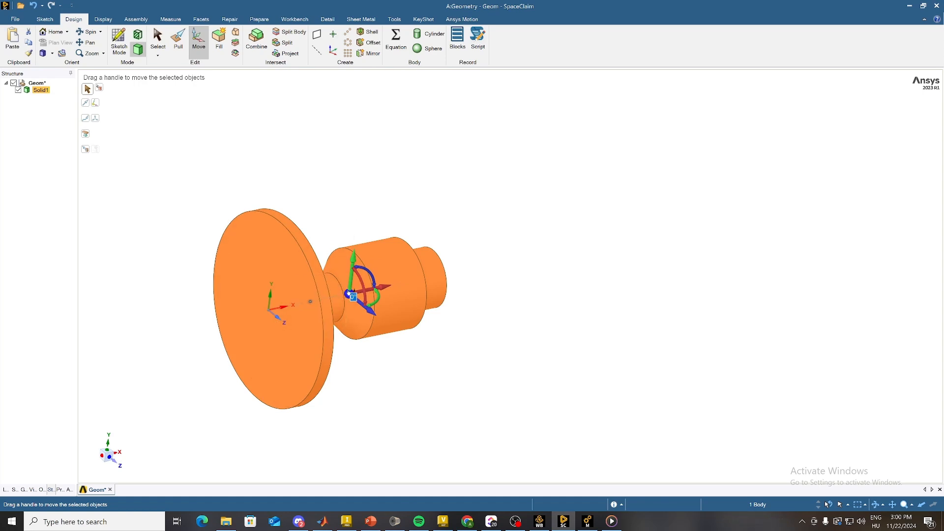
Step: Relocate the Move handle's anchor to the coordinate origin at the centre of the disc
{"action": "left_click_drag", "start_coordinate": [347, 296], "coordinate": [266, 310]}
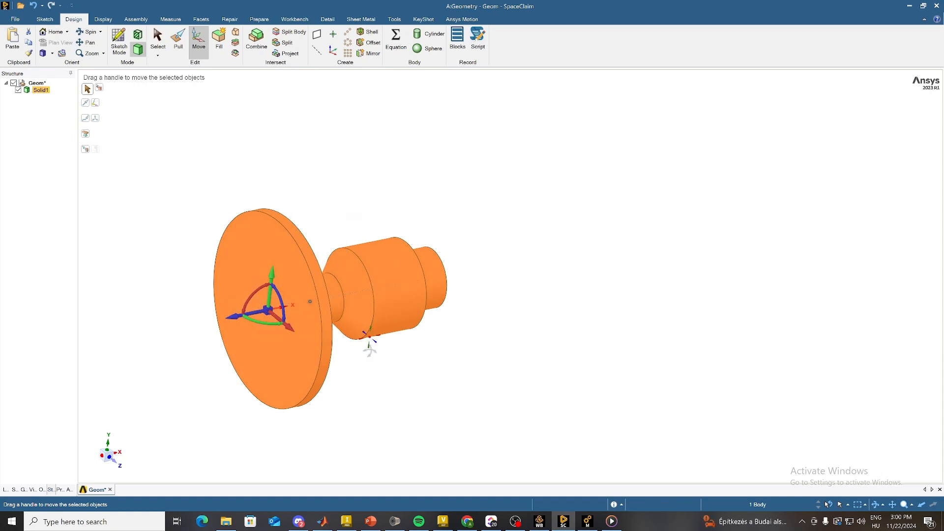
{"action": "mouse_move", "coordinate": [369, 337]}
{"action": "middle_mouse_down"}
{"action": "mouse_move", "coordinate": [349, 345]}
{"action": "mouse_move", "coordinate": [370, 344]}
{"action": "middle_mouse_up"}
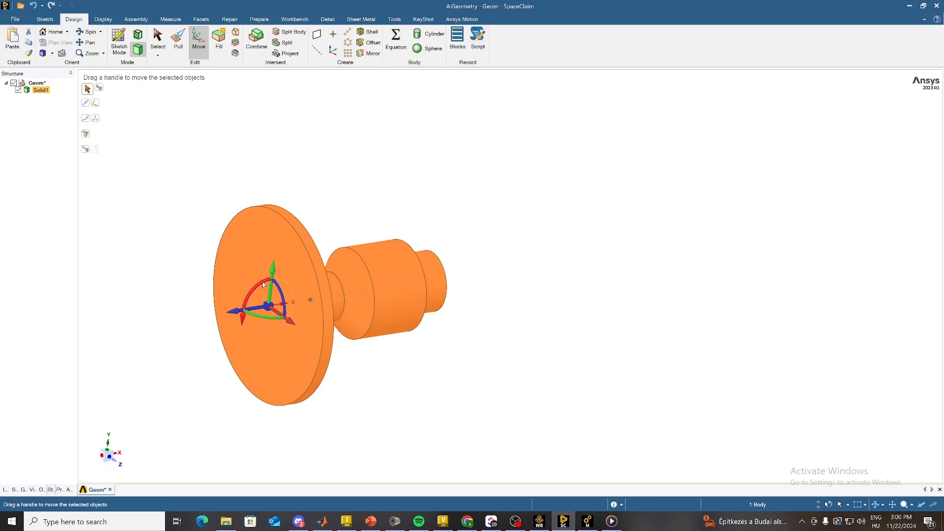
Step: Rotate the selected shaft body 90° about the X axis so its centreline lies along the Y axis
{"action": "left_click_drag", "start_coordinate": [264, 284], "coordinate": [241, 284]}
{"action": "type", "text": "90"}
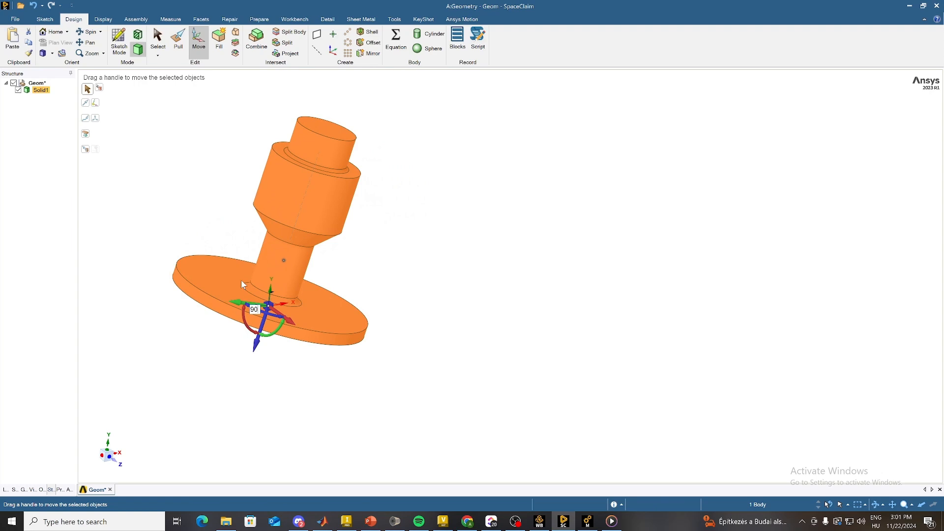
{"action": "key", "text": "Return"}
{"action": "middle_click_drag", "start_coordinate": [318, 369], "coordinate": [345, 300]}
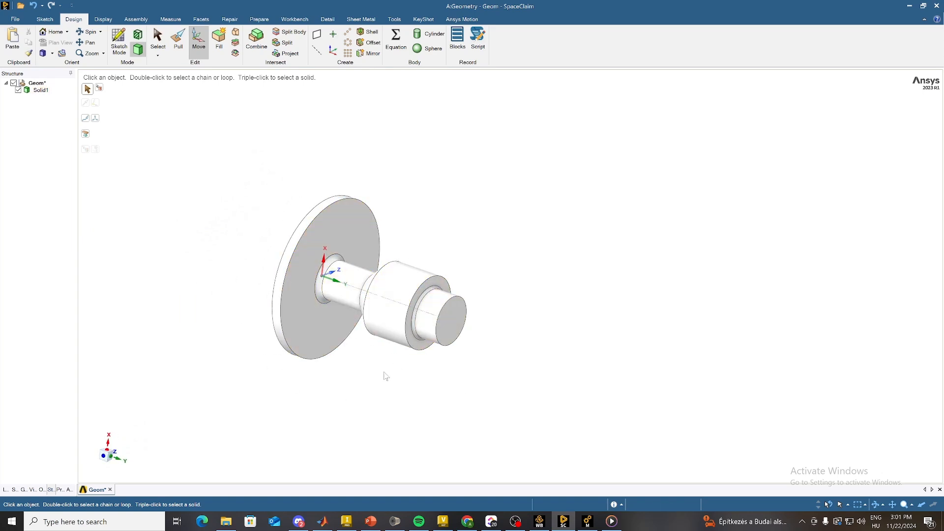
Step: Split the shaft body by the plane through its centreline normal to the Z axis and remove one half
{"action": "left_click", "coordinate": [262, 20]}
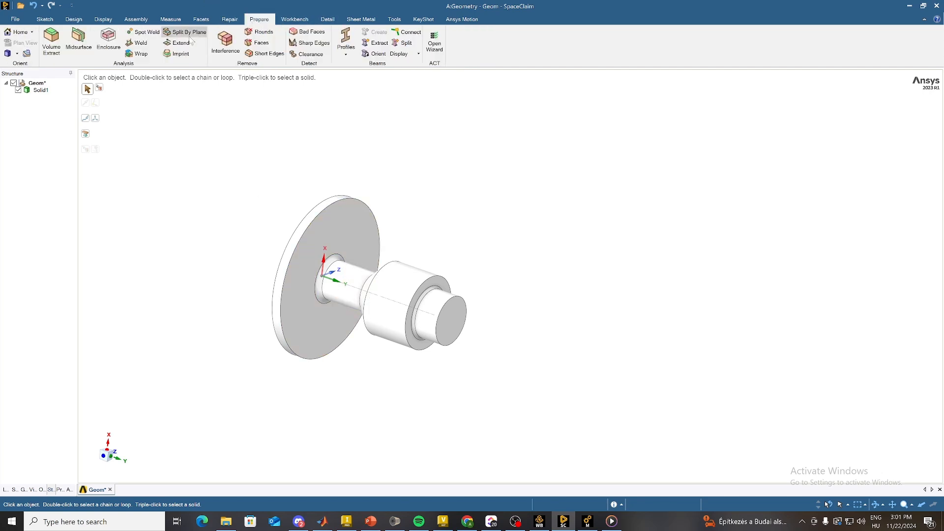
{"action": "left_click", "coordinate": [179, 32]}
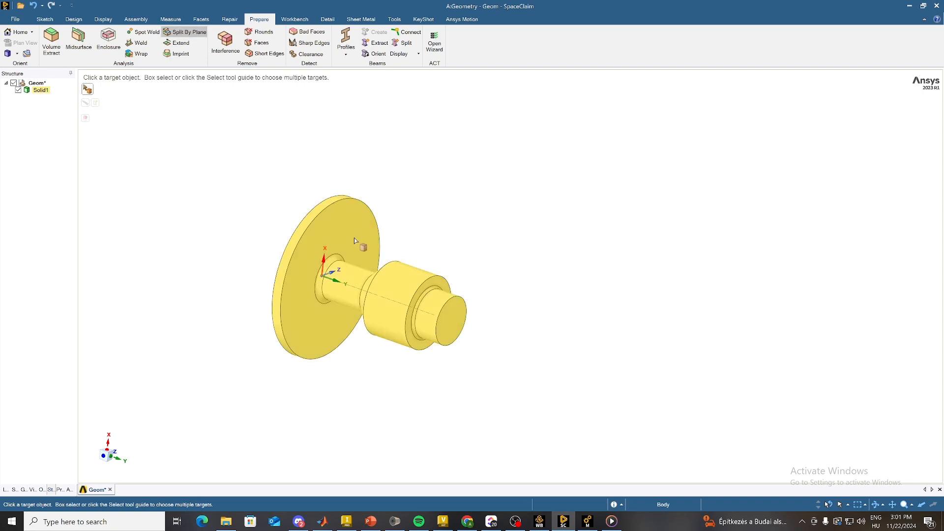
{"action": "left_click", "coordinate": [333, 276]}
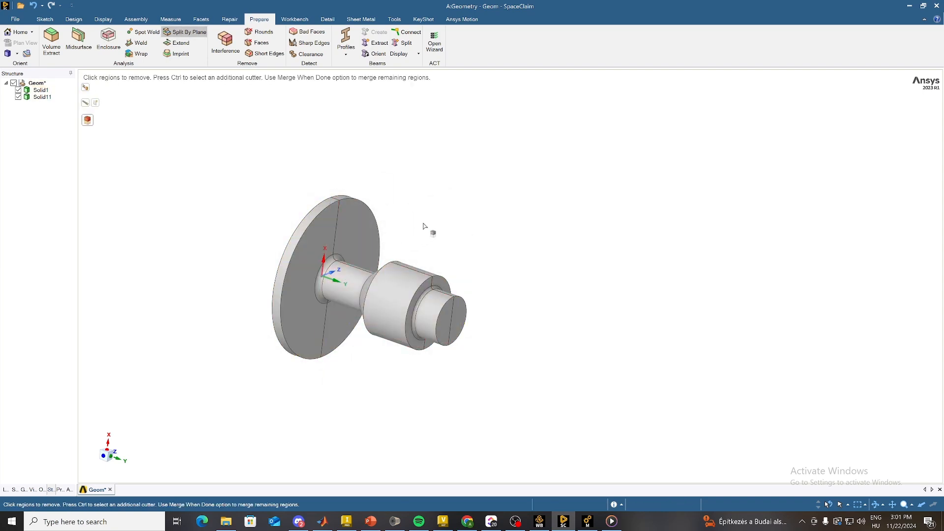
{"action": "middle_click_drag", "start_coordinate": [431, 231], "coordinate": [432, 276]}
{"action": "left_click", "coordinate": [379, 229]}
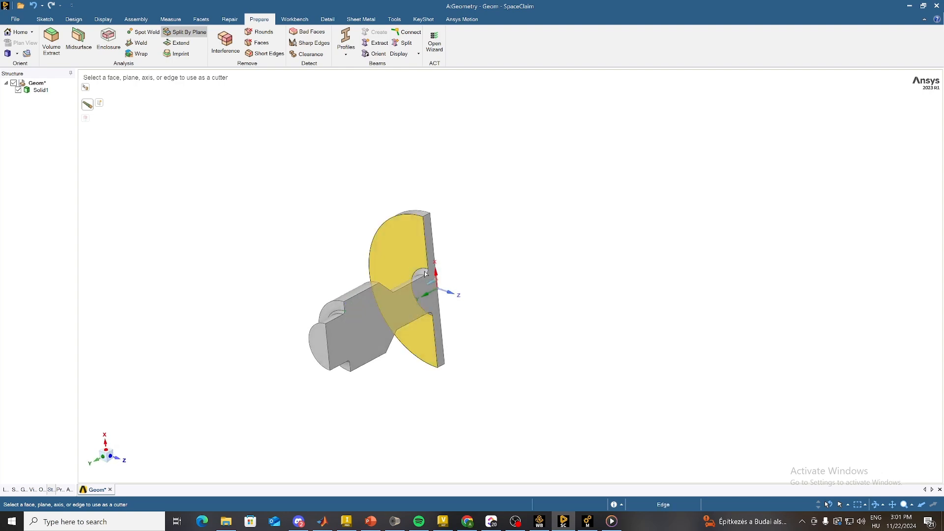
Step: Split the half shaft again using the X axis as cutter and remove the half on the negative X side
{"action": "left_click", "coordinate": [435, 275]}
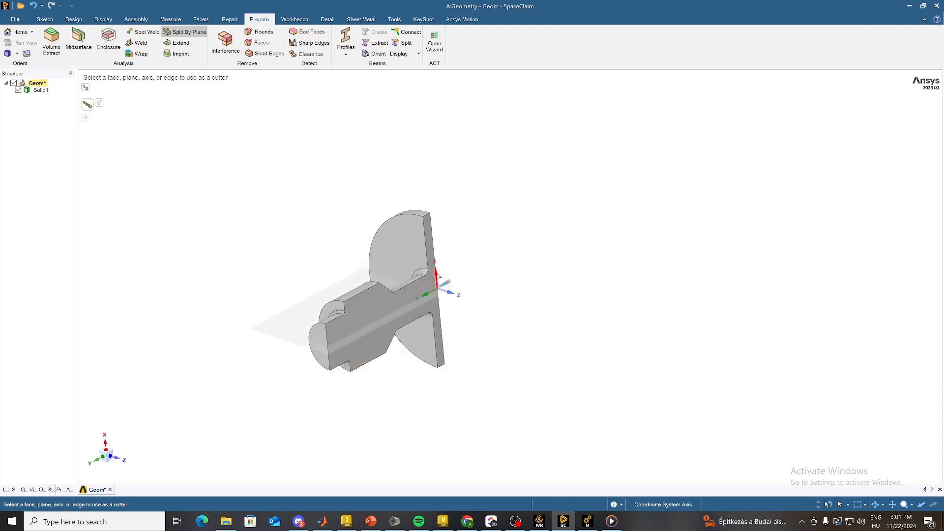
{"action": "left_click", "coordinate": [427, 319]}
{"action": "key", "text": "Escape"}
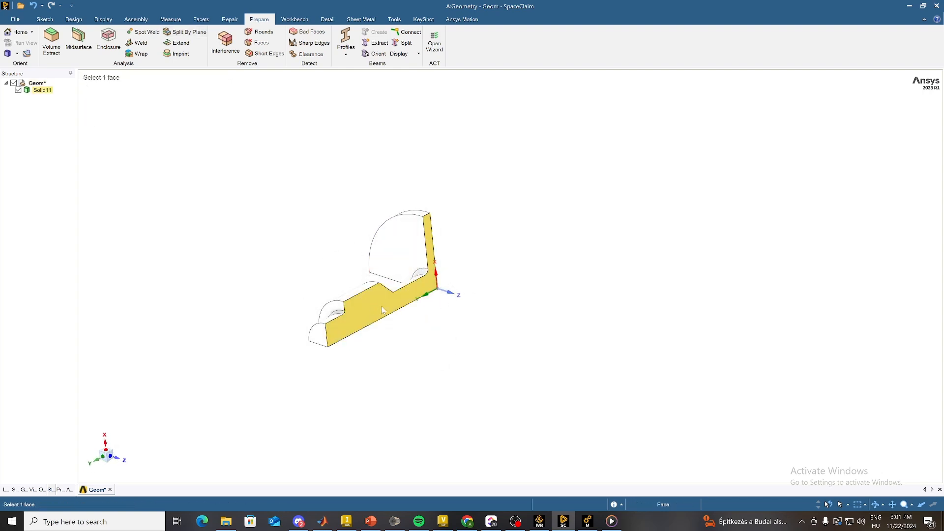
Step: Copy the quarter shaft's flat section face in the XY plane and paste it as a separate surface body
{"action": "scroll", "coordinate": [393, 310], "scroll_direction": "up", "scroll_amount": 2}
{"action": "mouse_move", "coordinate": [449, 327]}
{"action": "middle_mouse_down"}
{"action": "mouse_move", "coordinate": [432, 322]}
{"action": "mouse_move", "coordinate": [422, 337]}
{"action": "mouse_move", "coordinate": [433, 320]}
{"action": "mouse_move", "coordinate": [421, 309]}
{"action": "mouse_move", "coordinate": [349, 288]}
{"action": "middle_mouse_up"}
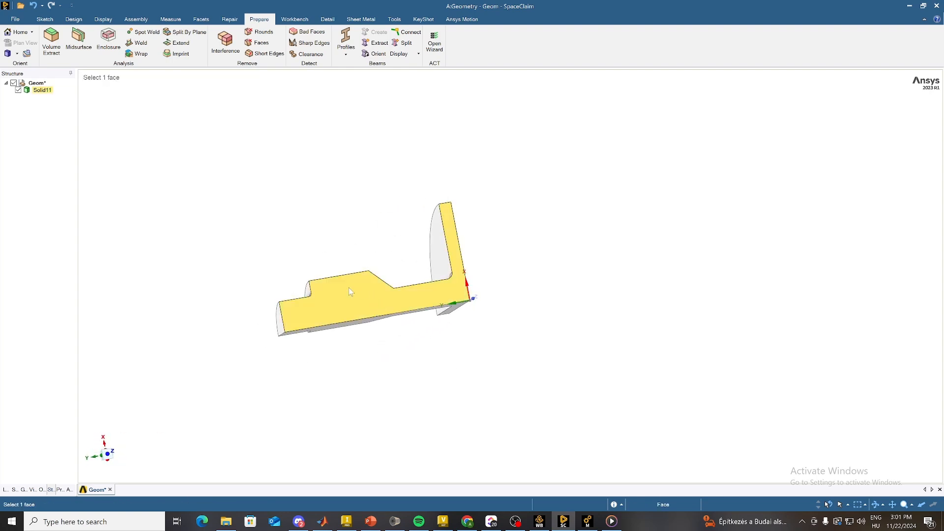
{"action": "left_click", "coordinate": [348, 291]}
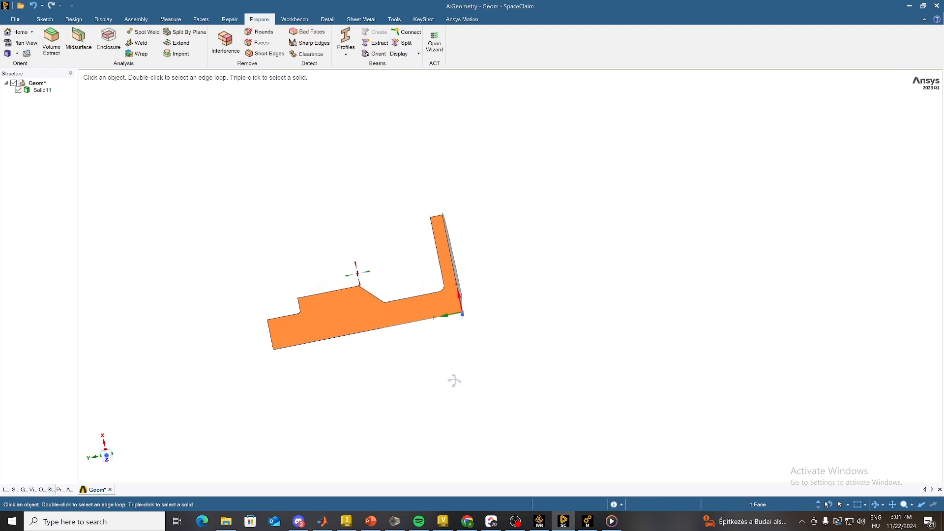
{"action": "middle_click_drag", "start_coordinate": [456, 384], "coordinate": [455, 362]}
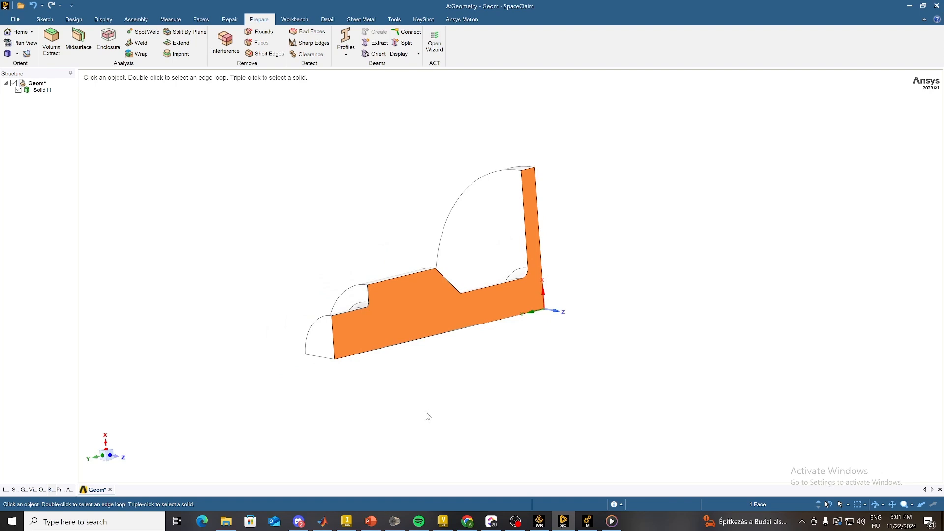
{"action": "key", "text": "ctrl"}
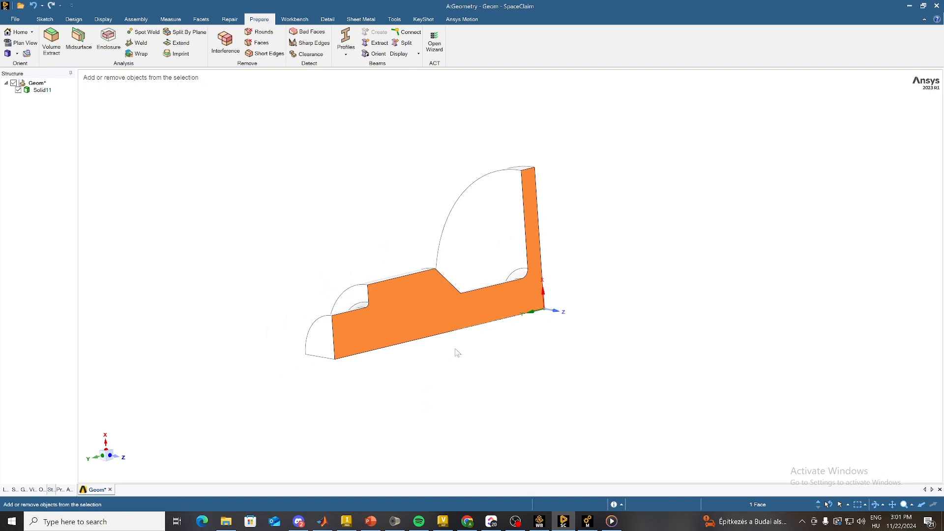
{"action": "key", "text": "ctrl+c"}
{"action": "key", "text": "ctrl+v"}
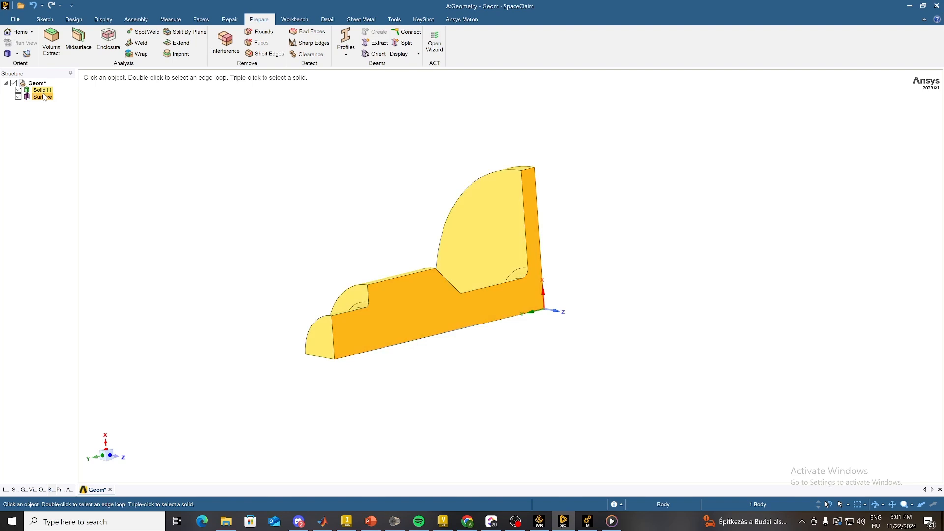
Step: Delete the quarter solid so only the copied surface is left, and switch to Workbench
{"action": "left_click", "coordinate": [42, 90]}
{"action": "right_click", "coordinate": [43, 92]}
{"action": "left_click", "coordinate": [59, 120]}
{"action": "middle_click_drag", "start_coordinate": [295, 339], "coordinate": [373, 423]}
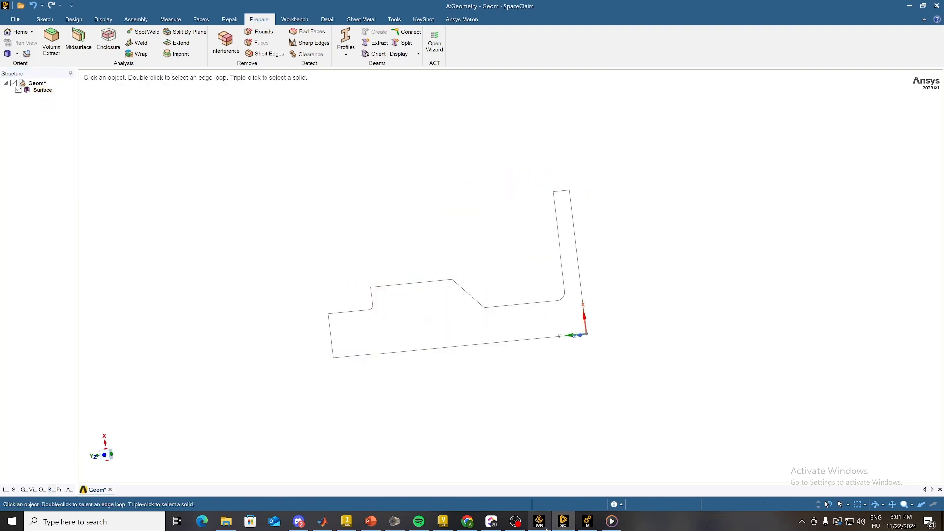
{"action": "mouse_move", "coordinate": [543, 527]}
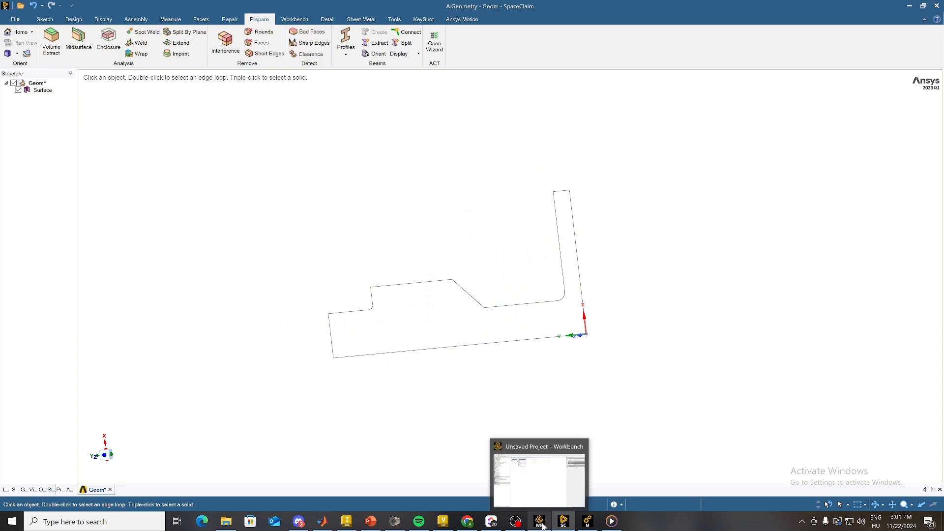
{"action": "left_click", "coordinate": [542, 524]}
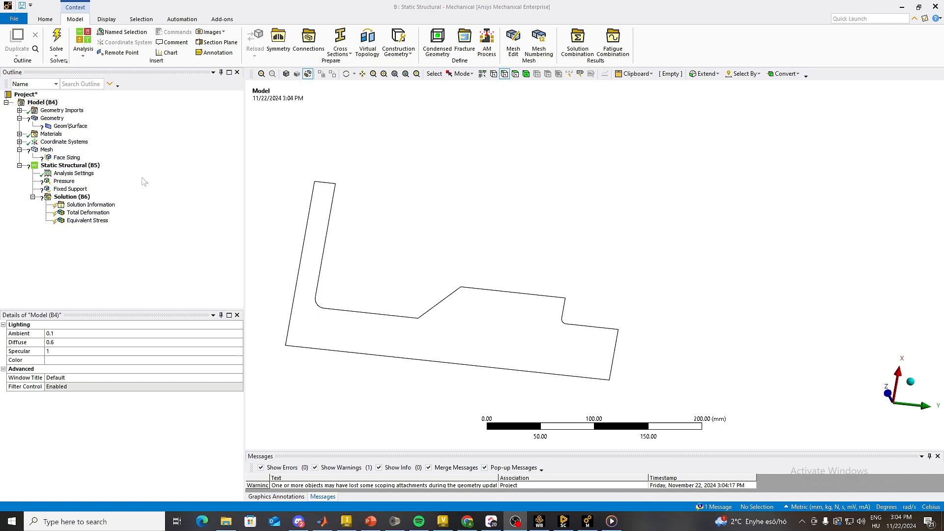
Step: Set the dimension of the Geom\Surface body to 2D in the Static Structural model
{"action": "left_click", "coordinate": [55, 127]}
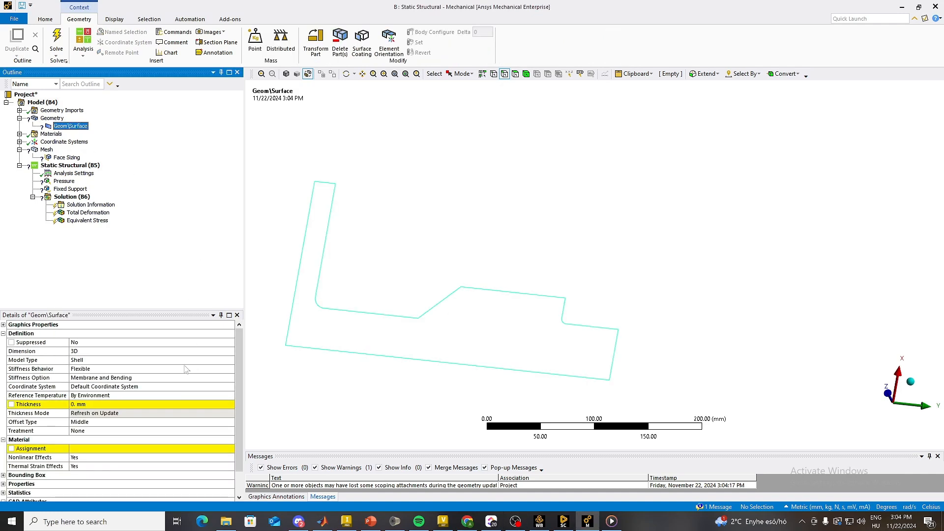
{"action": "scroll", "coordinate": [143, 357], "scroll_direction": "down", "scroll_amount": 1}
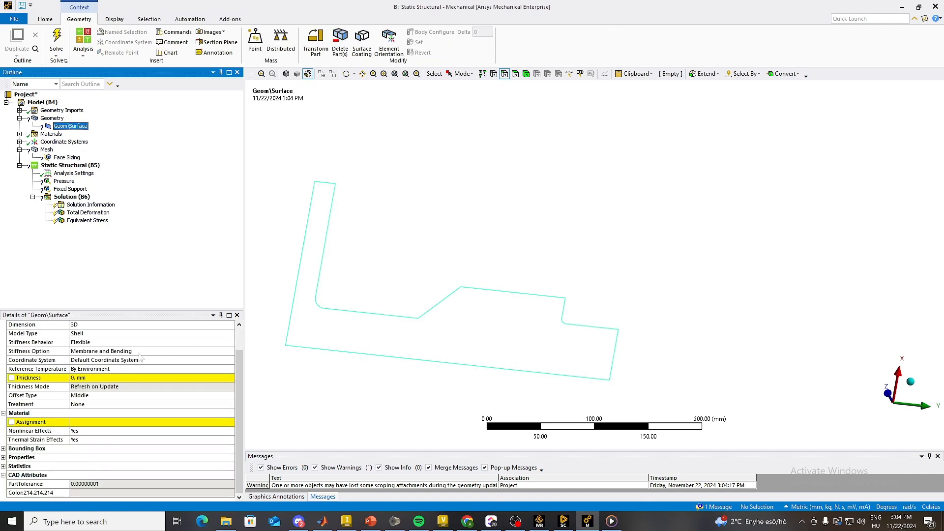
{"action": "scroll", "coordinate": [117, 354], "scroll_direction": "up", "scroll_amount": 1}
{"action": "left_click", "coordinate": [101, 351]}
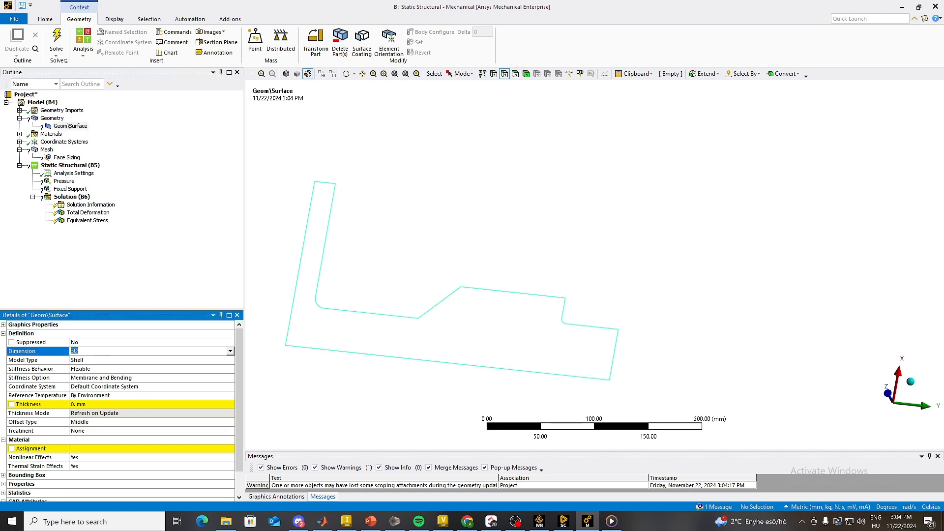
{"action": "left_click", "coordinate": [231, 352]}
{"action": "left_click", "coordinate": [184, 356]}
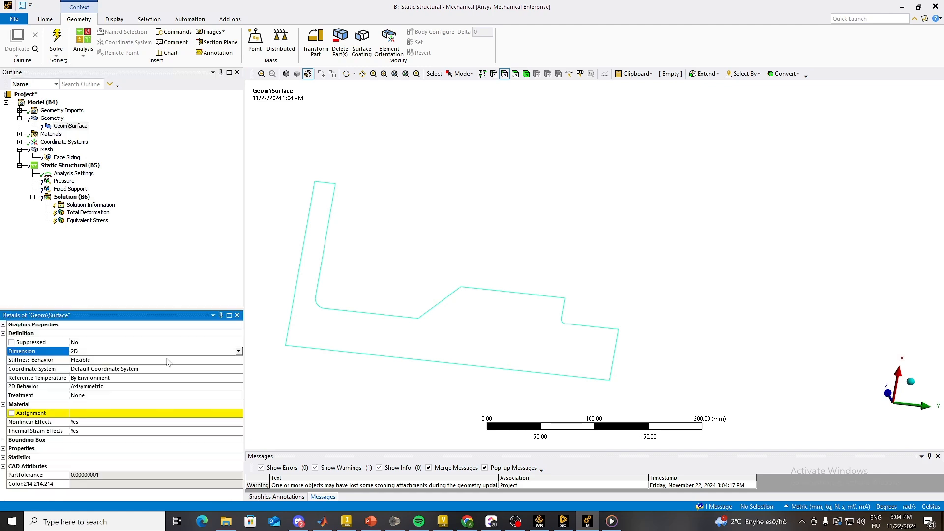
Step: Assign the material Aluminum alloy, wrought, 6061, T6 to the surface body and check its 2D behavior setting
{"action": "left_click", "coordinate": [186, 415]}
{"action": "left_click", "coordinate": [239, 413]}
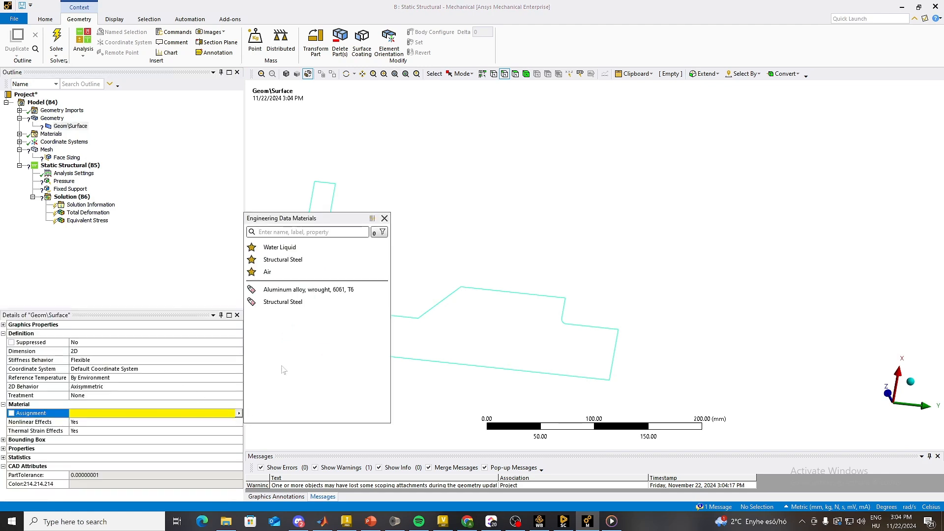
{"action": "left_click", "coordinate": [301, 291]}
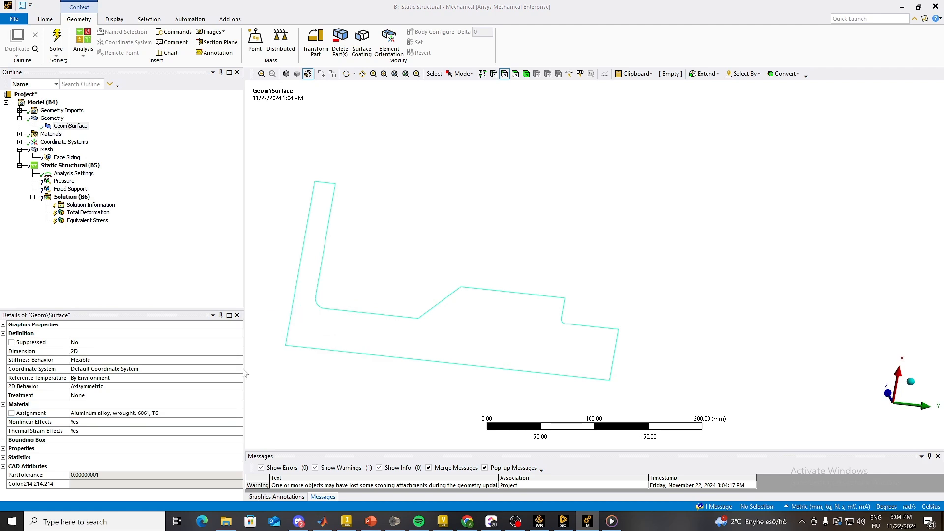
{"action": "left_click", "coordinate": [164, 387]}
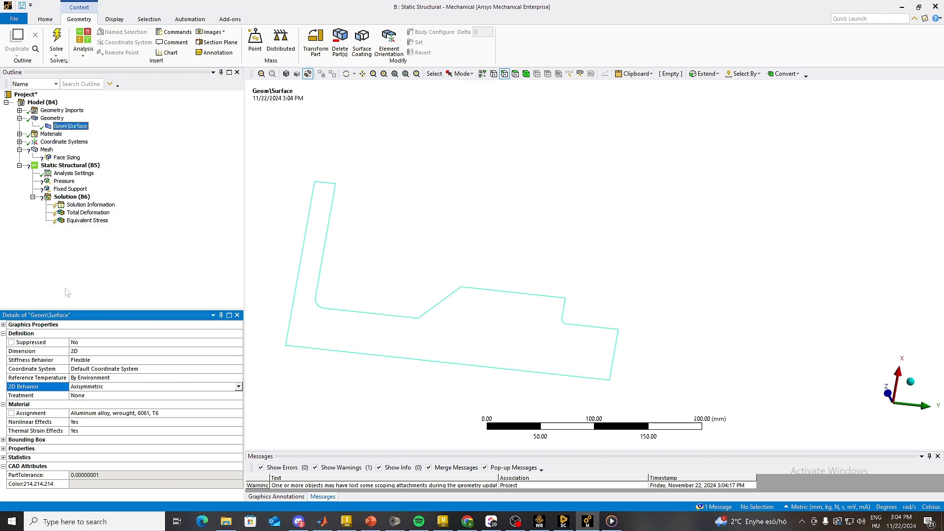
Step: Scope the existing Face Sizing mesh control to the face of the shaft's section profile
{"action": "left_click", "coordinate": [47, 150]}
{"action": "left_click", "coordinate": [66, 158]}
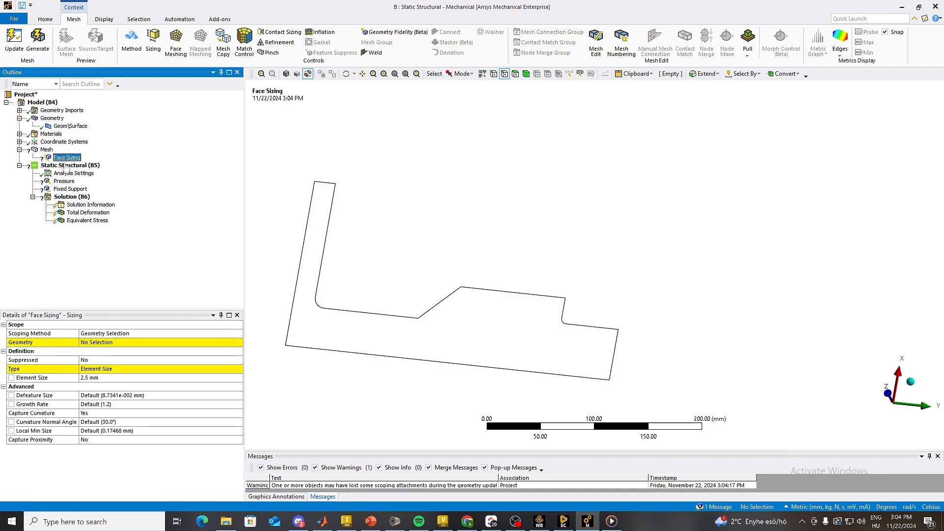
{"action": "left_click", "coordinate": [118, 342]}
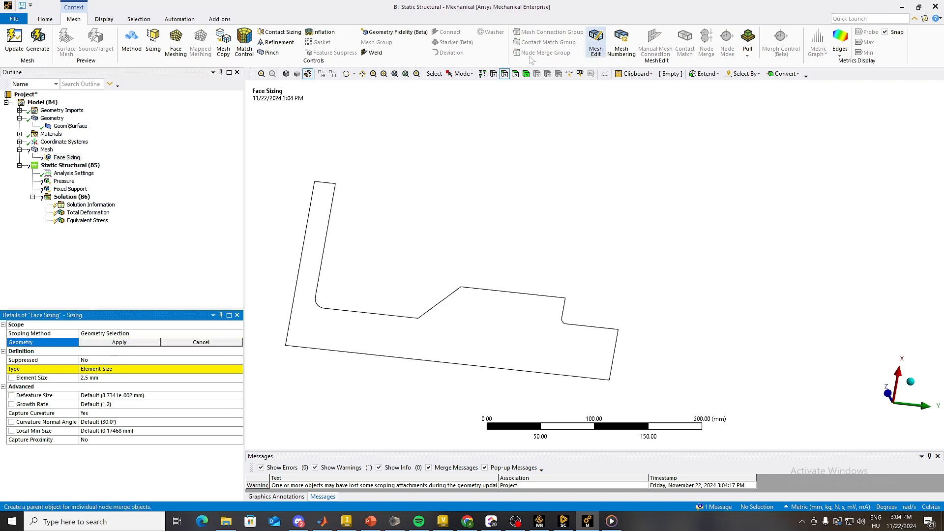
{"action": "left_click", "coordinate": [515, 73]}
{"action": "left_click", "coordinate": [432, 329]}
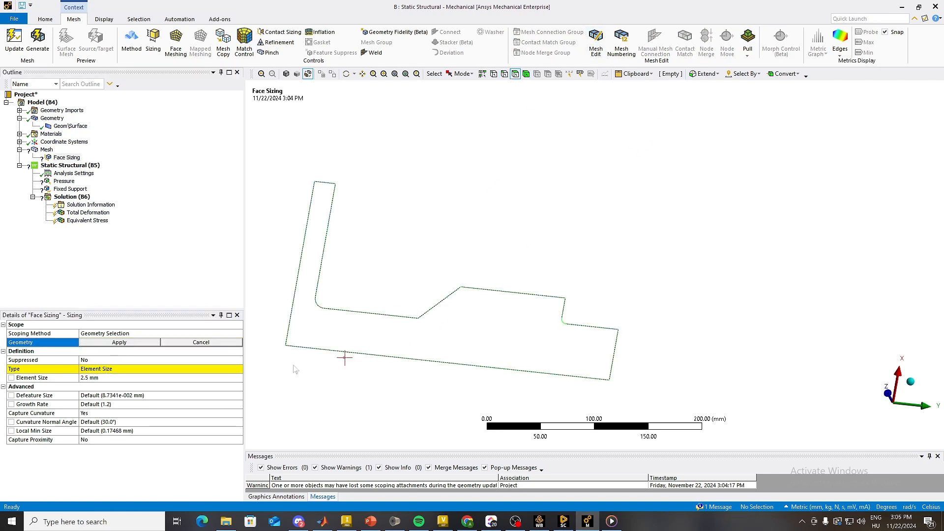
{"action": "left_click", "coordinate": [119, 342]}
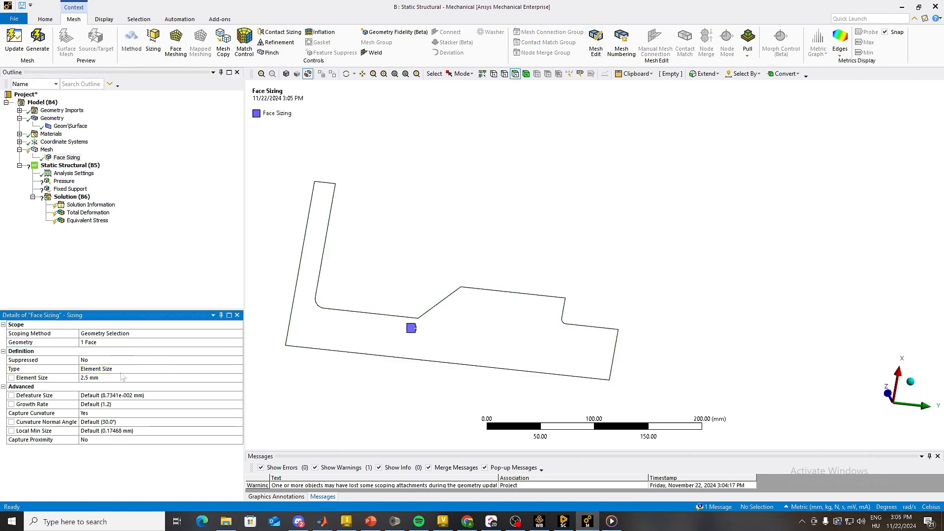
Step: Generate the mesh of the section profile and inspect it from a rotated view
{"action": "right_click", "coordinate": [44, 150]}
{"action": "left_click", "coordinate": [85, 182]}
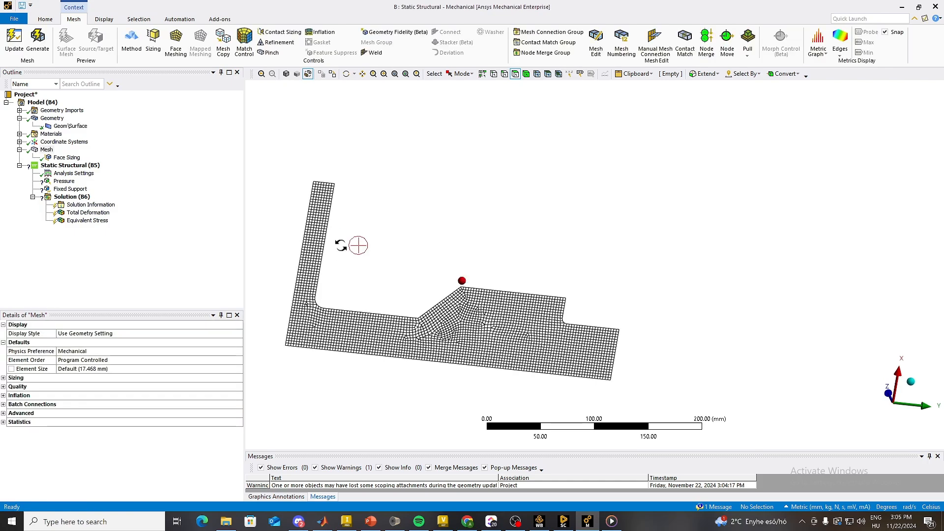
{"action": "mouse_move", "coordinate": [337, 244]}
{"action": "middle_mouse_down"}
{"action": "mouse_move", "coordinate": [308, 253]}
{"action": "mouse_move", "coordinate": [327, 237]}
{"action": "middle_mouse_up"}
Step: Redefine the Pressure load's geometry by selecting the disc's inner edge, its fillet and the adjoining neck edge
{"action": "left_click", "coordinate": [64, 181]}
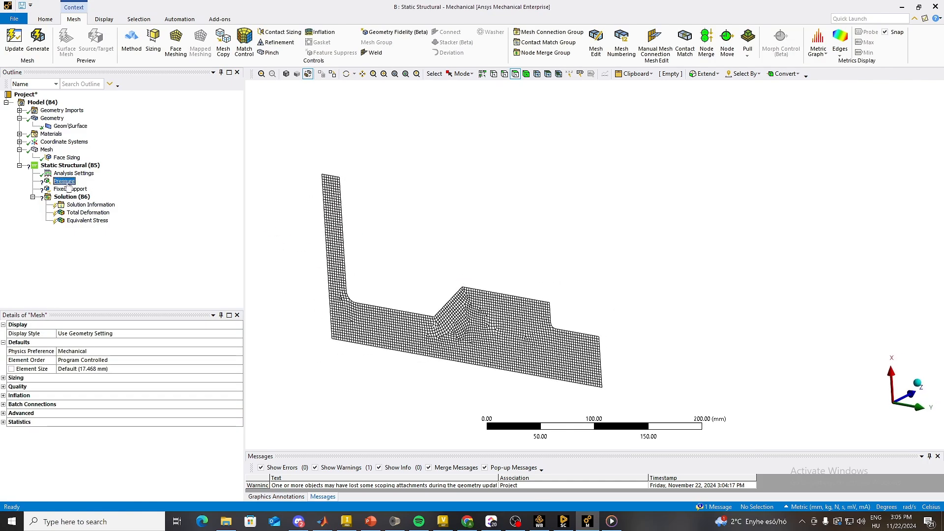
{"action": "left_click", "coordinate": [98, 343]}
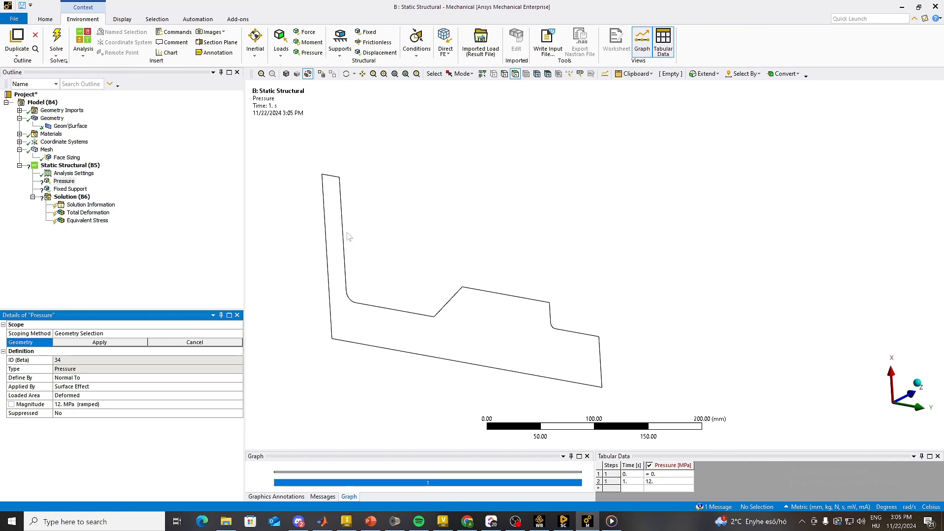
{"action": "left_click", "coordinate": [504, 74]}
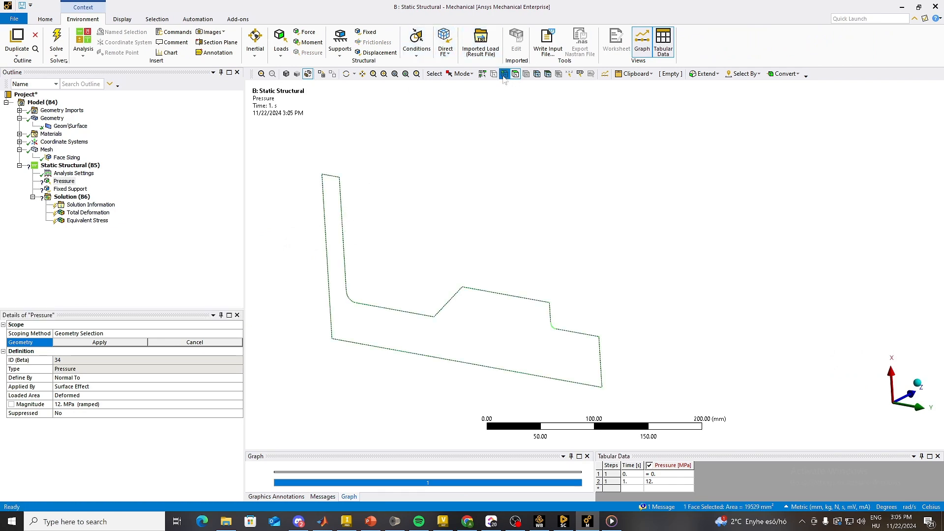
{"action": "left_click", "coordinate": [344, 235]}
{"action": "left_click", "coordinate": [350, 301], "text": "ctrl"}
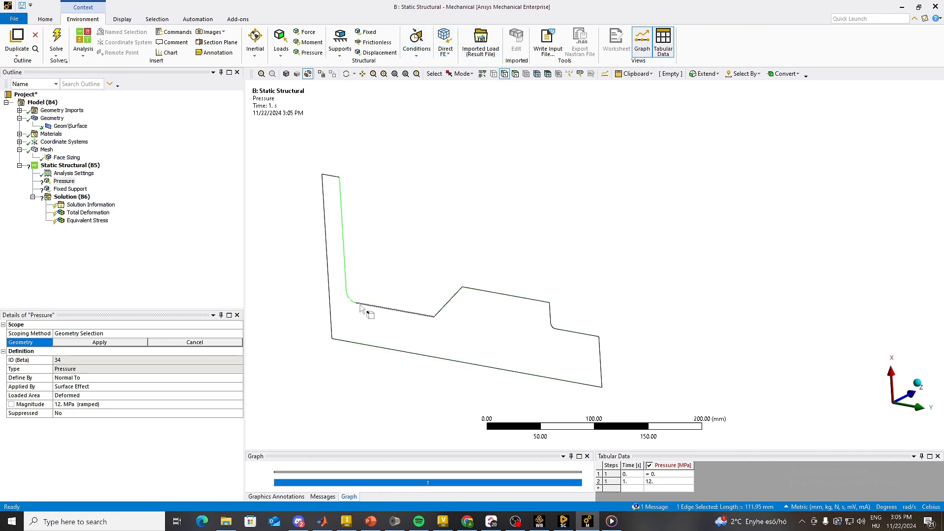
{"action": "left_click", "coordinate": [366, 305], "text": "ctrl"}
Step: Add the sloped edge, the shoulder's step edge, its fillet and the adjoining end edge to the Pressure selection and apply all seven edges
{"action": "left_click", "coordinate": [556, 317], "text": "ctrl"}
{"action": "left_click", "coordinate": [555, 326], "text": "ctrl"}
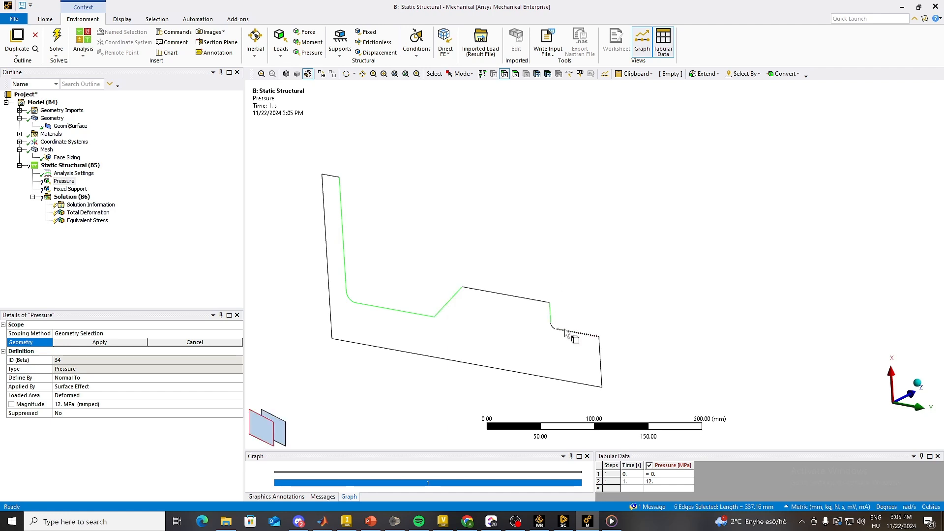
{"action": "left_click", "coordinate": [551, 327], "text": "ctrl"}
{"action": "scroll", "coordinate": [559, 349], "scroll_direction": "up", "scroll_amount": 5}
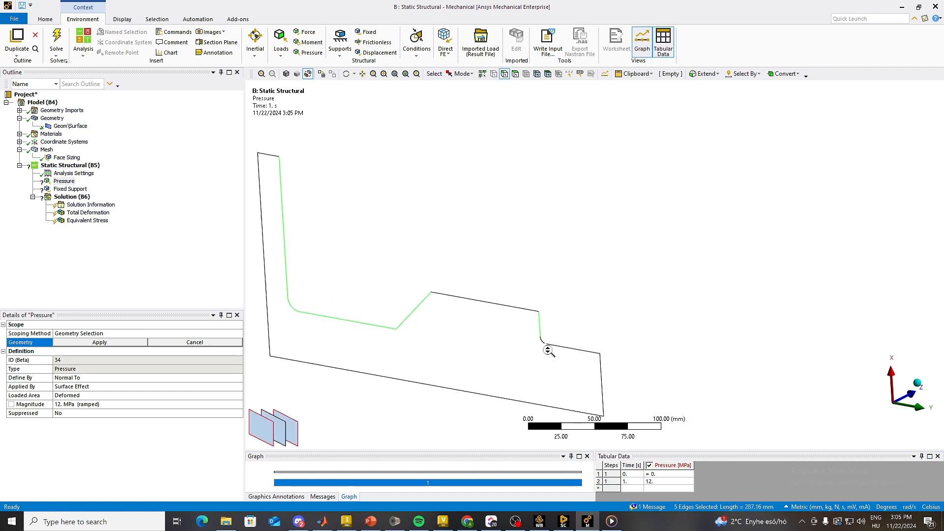
{"action": "middle_click_drag", "start_coordinate": [560, 352], "coordinate": [625, 232], "text": "ctrl"}
{"action": "left_click", "coordinate": [560, 293], "text": "ctrl"}
{"action": "left_click", "coordinate": [572, 298], "text": "ctrl"}
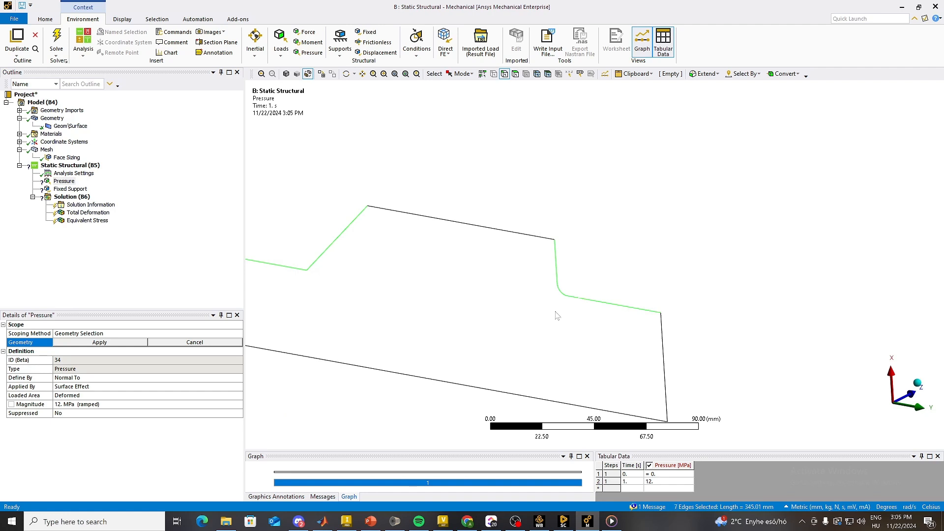
{"action": "scroll", "coordinate": [557, 313], "scroll_direction": "down", "scroll_amount": 3}
{"action": "left_click", "coordinate": [114, 342]}
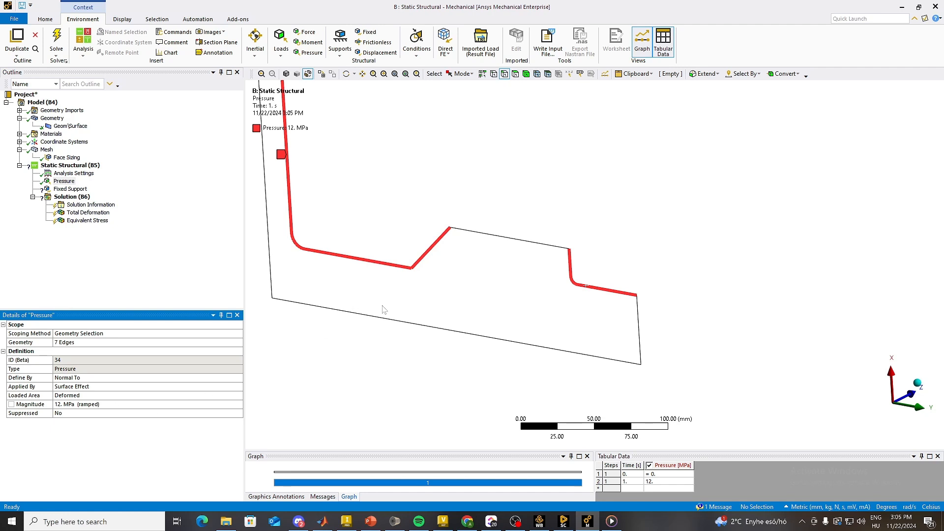
Step: Scope the Fixed Support to the straight outer edge of the shaft's thickest section
{"action": "middle_click_drag", "start_coordinate": [552, 357], "coordinate": [663, 387], "text": "ctrl"}
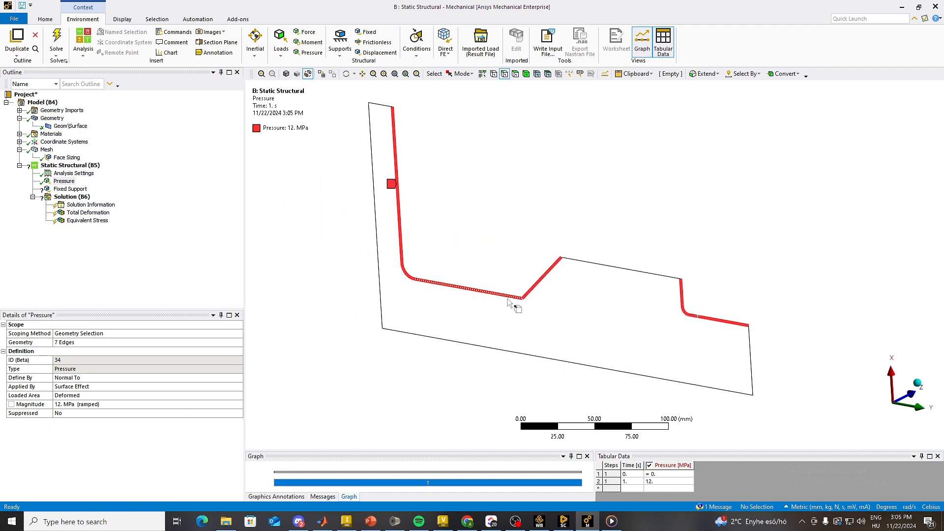
{"action": "scroll", "coordinate": [516, 311], "scroll_direction": "down", "scroll_amount": 3}
{"action": "middle_click_drag", "start_coordinate": [550, 357], "coordinate": [611, 309]}
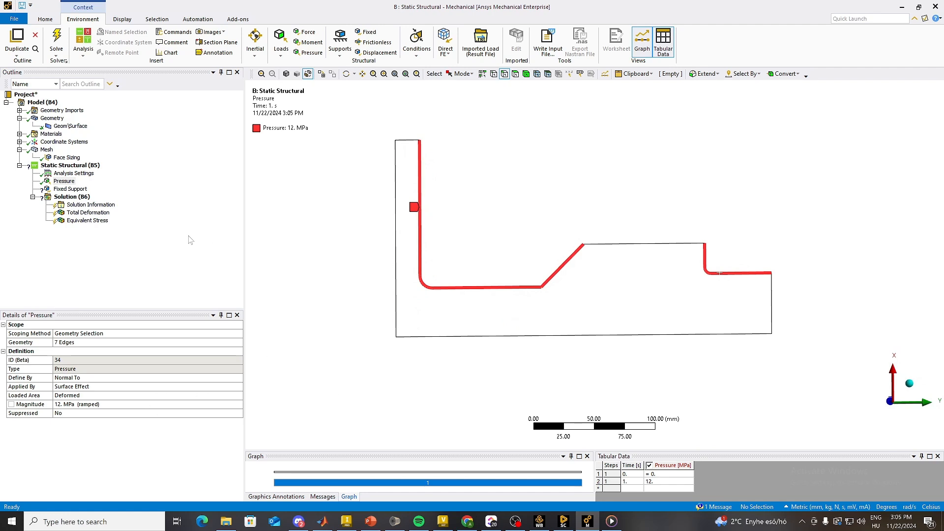
{"action": "left_click", "coordinate": [71, 190]}
{"action": "left_click", "coordinate": [88, 343]}
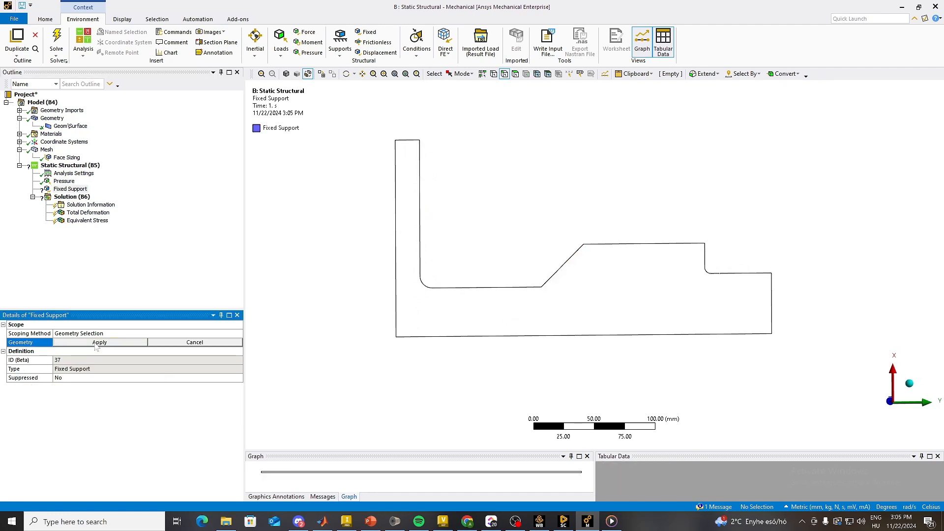
{"action": "left_click", "coordinate": [659, 244]}
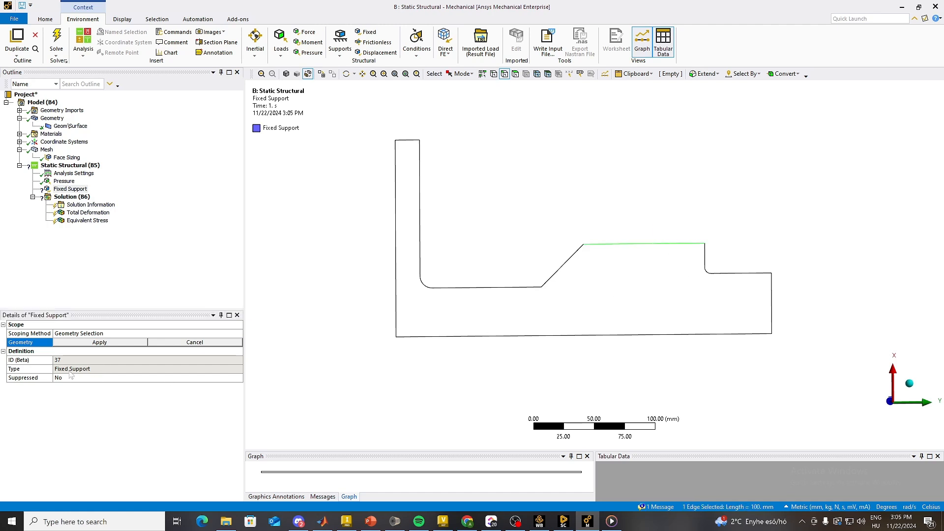
{"action": "left_click", "coordinate": [85, 343]}
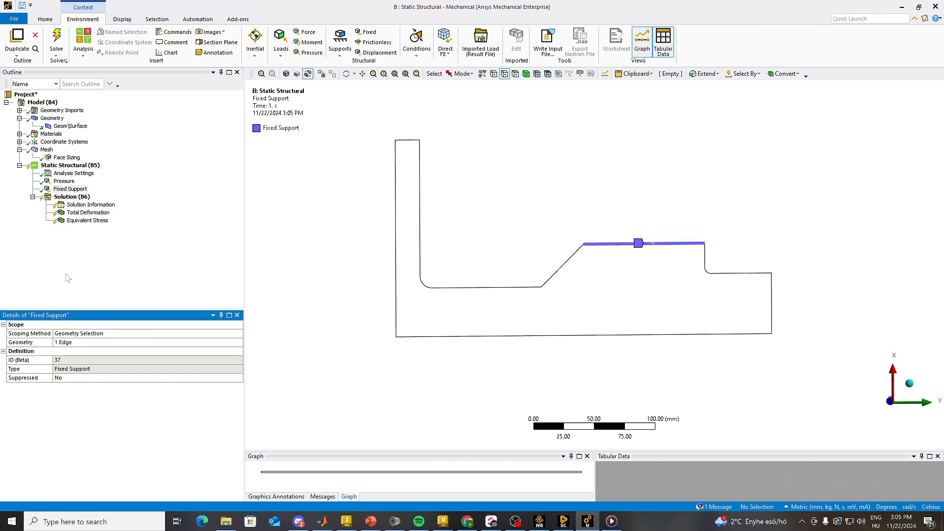
Step: Show all loads and supports of the Static Structural analysis together and solve it
{"action": "left_click", "coordinate": [79, 166]}
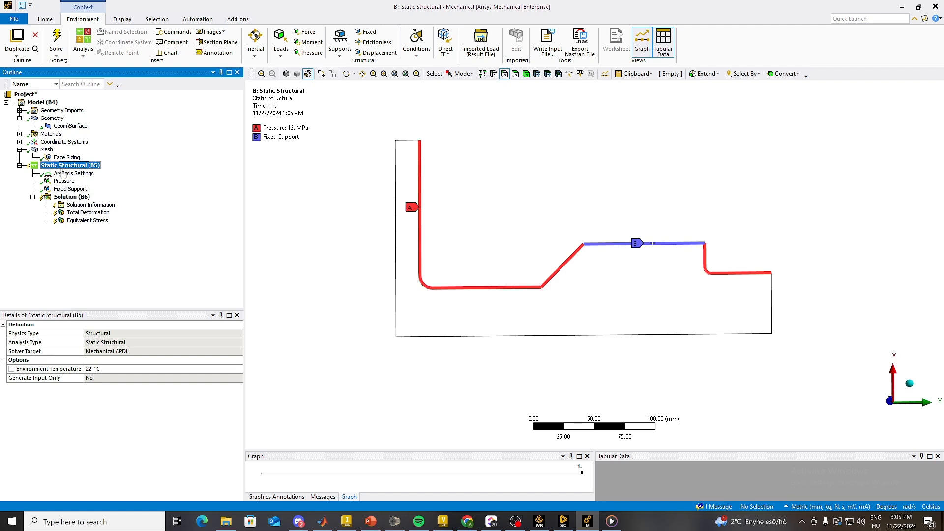
{"action": "middle_click_drag", "start_coordinate": [579, 250], "coordinate": [528, 257]}
{"action": "scroll", "coordinate": [516, 233], "scroll_direction": "down", "scroll_amount": 3}
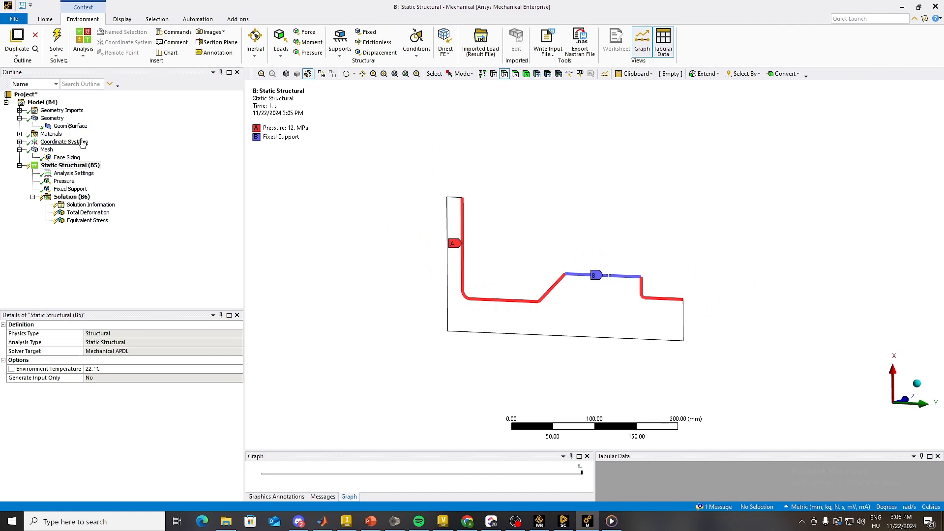
{"action": "key", "text": "F5"}
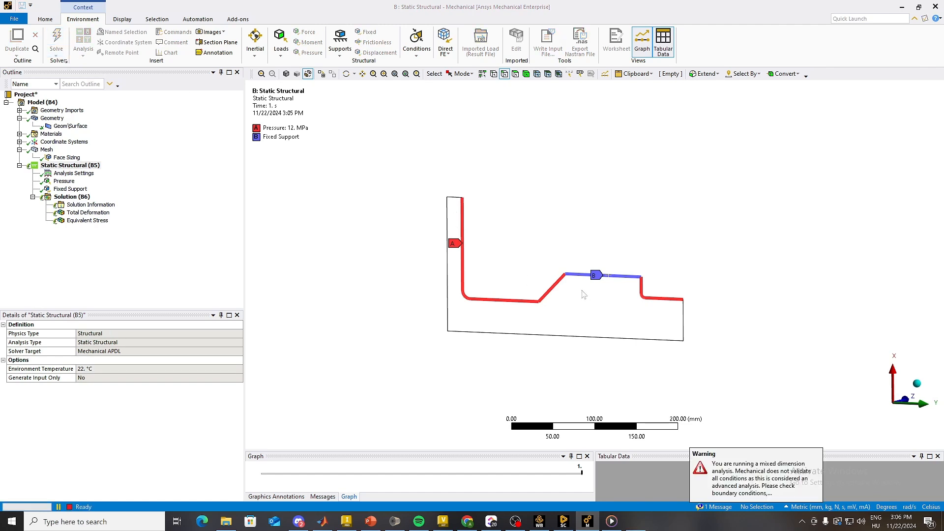
{"action": "middle_click_drag", "start_coordinate": [582, 291], "coordinate": [525, 275], "text": "ctrl"}
{"action": "scroll", "coordinate": [539, 290], "scroll_direction": "up", "scroll_amount": 5}
{"action": "scroll", "coordinate": [531, 288], "scroll_direction": "down", "scroll_amount": 3}
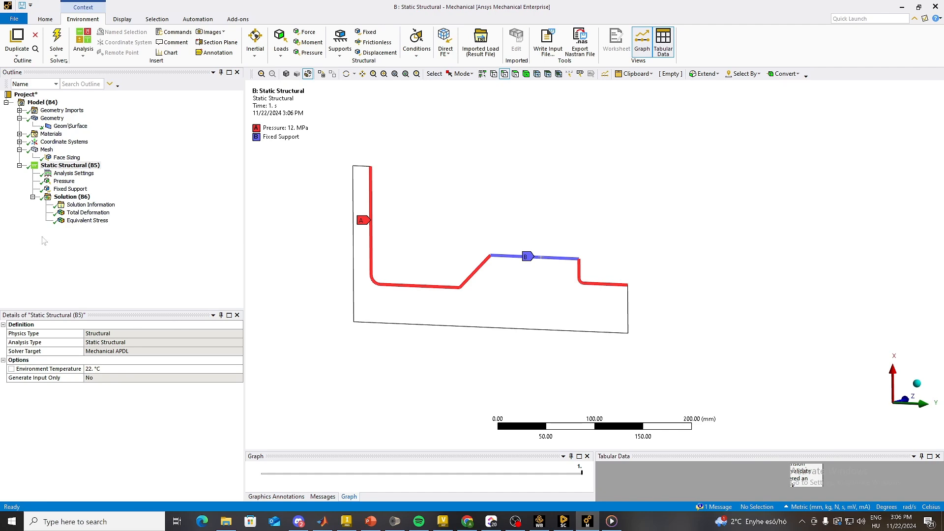
Step: View the Total Deformation result and examine the Equivalent Stress distribution around the fillet between disc and neck
{"action": "left_click", "coordinate": [84, 212]}
{"action": "middle_click_drag", "start_coordinate": [367, 270], "coordinate": [388, 316]}
{"action": "left_click", "coordinate": [87, 221]}
{"action": "scroll", "coordinate": [388, 316], "scroll_direction": "up", "scroll_amount": 8}
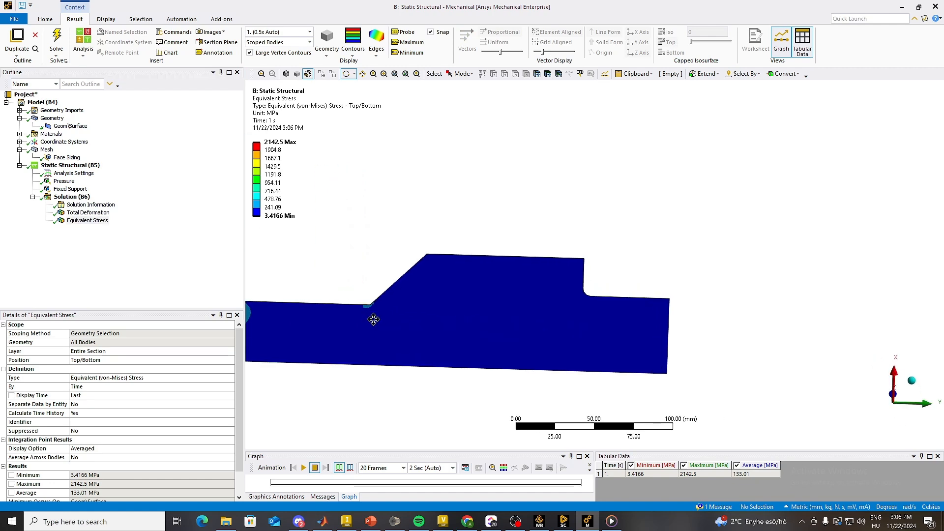
{"action": "scroll", "coordinate": [565, 319], "scroll_direction": "up", "scroll_amount": 6}
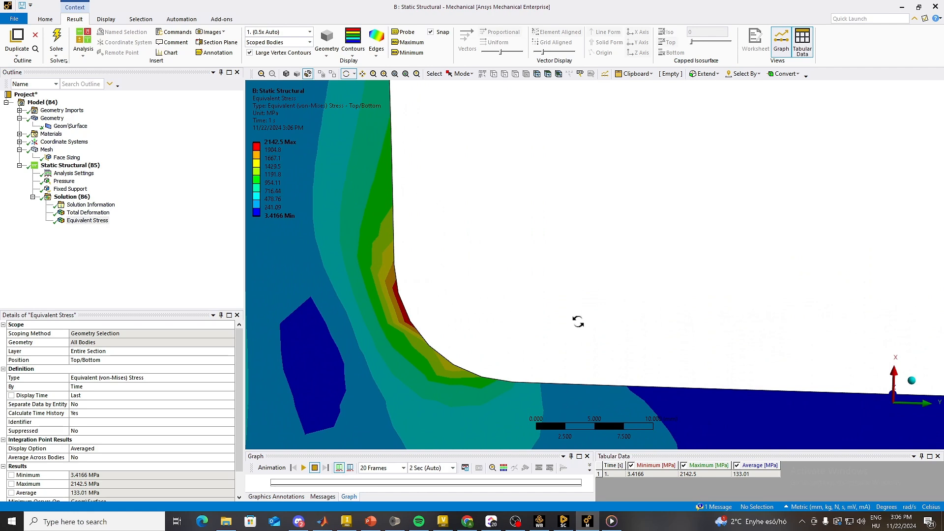
{"action": "scroll", "coordinate": [578, 322], "scroll_direction": "down", "scroll_amount": 10}
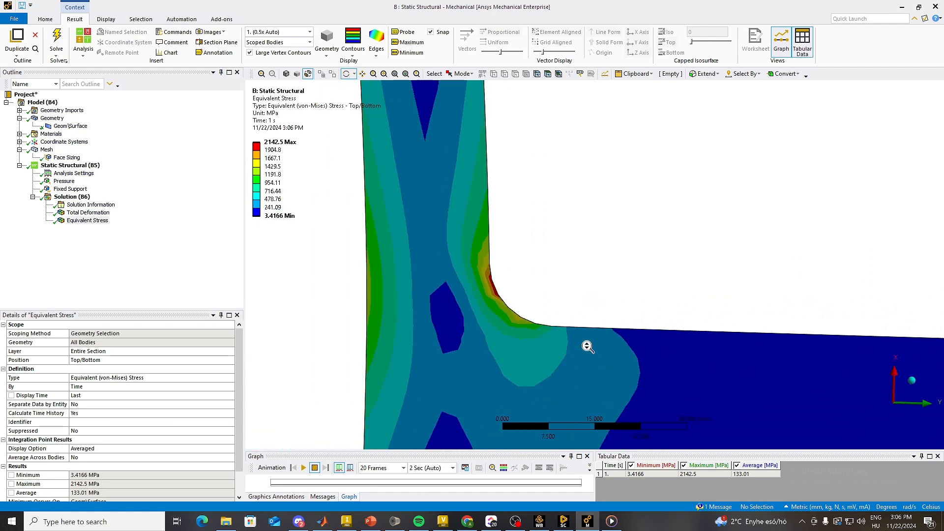
{"action": "scroll", "coordinate": [592, 347], "scroll_direction": "down", "scroll_amount": 3}
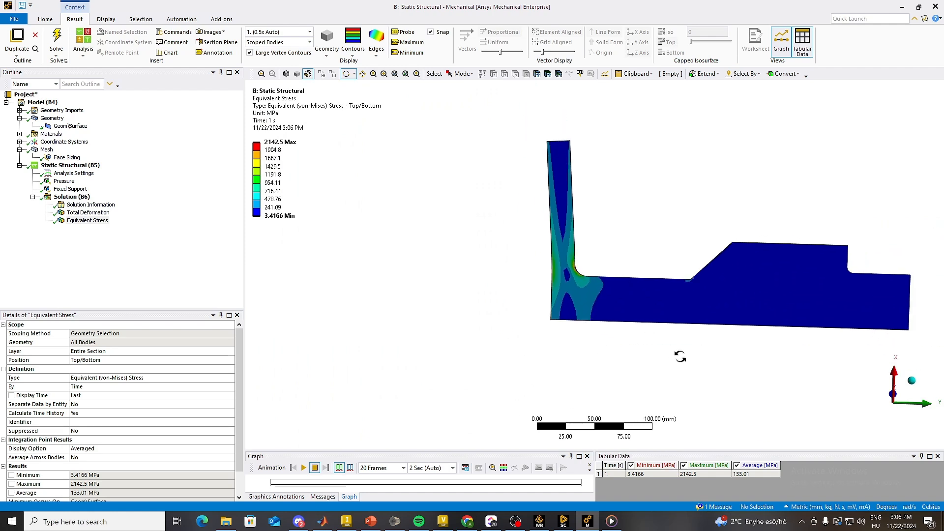
{"action": "left_click_drag", "start_coordinate": [625, 359], "coordinate": [533, 338]}
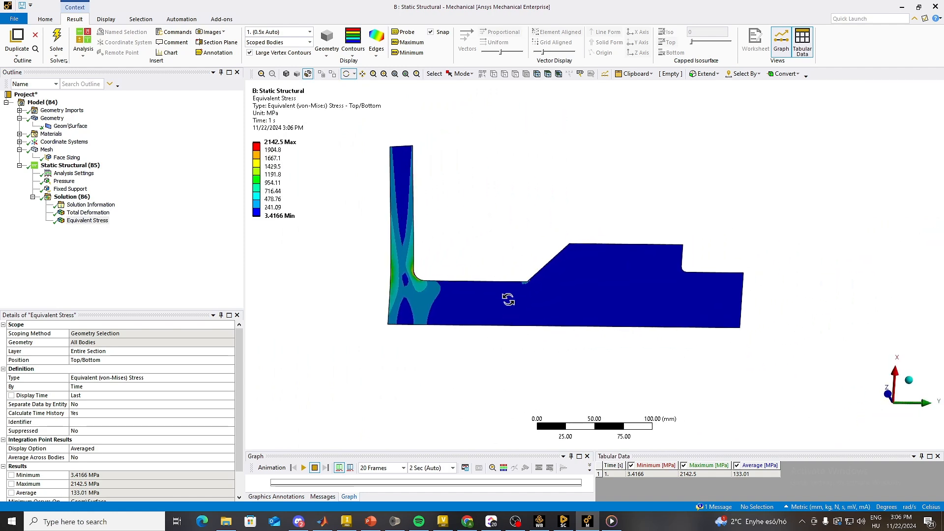
{"action": "left_click_drag", "start_coordinate": [508, 300], "coordinate": [470, 322]}
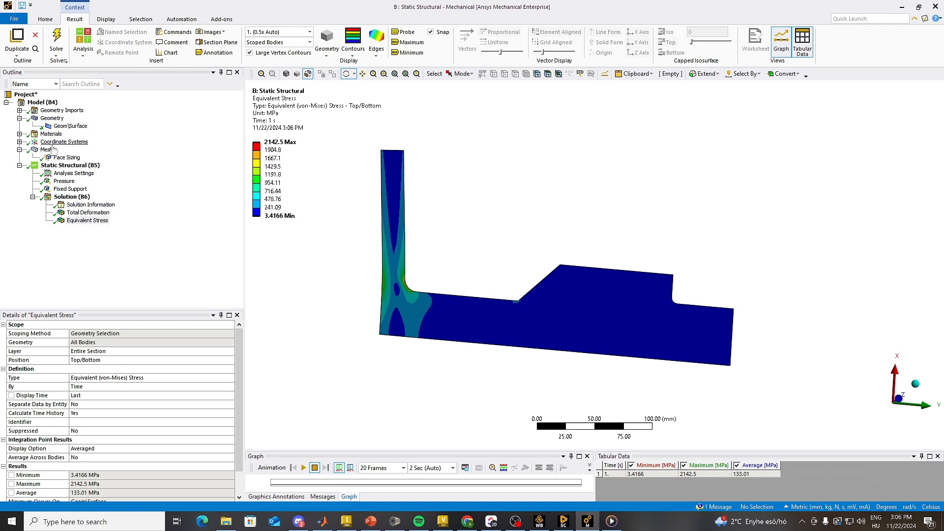
Step: Insert a Symmetry object under the Model
{"action": "left_click", "coordinate": [42, 103]}
{"action": "right_click", "coordinate": [51, 102]}
{"action": "mouse_move", "coordinate": [98, 105]}
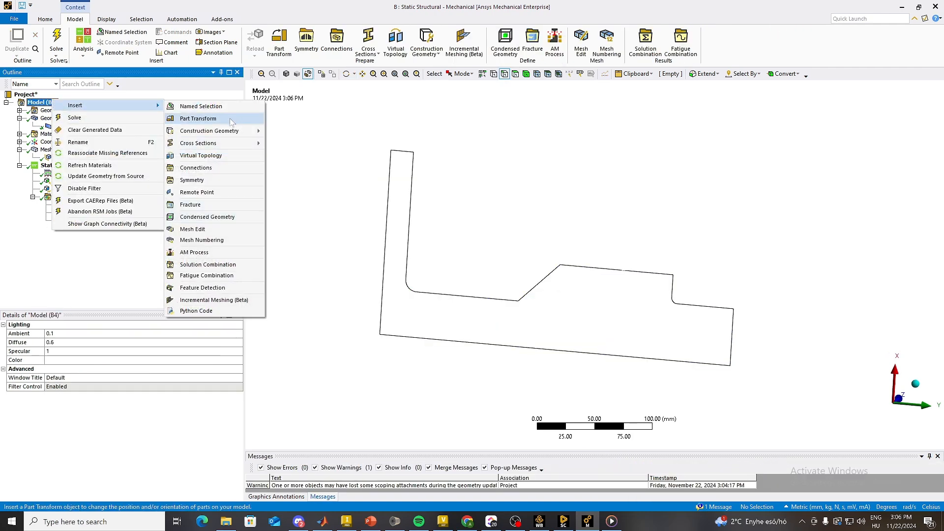
{"action": "left_click", "coordinate": [205, 181]}
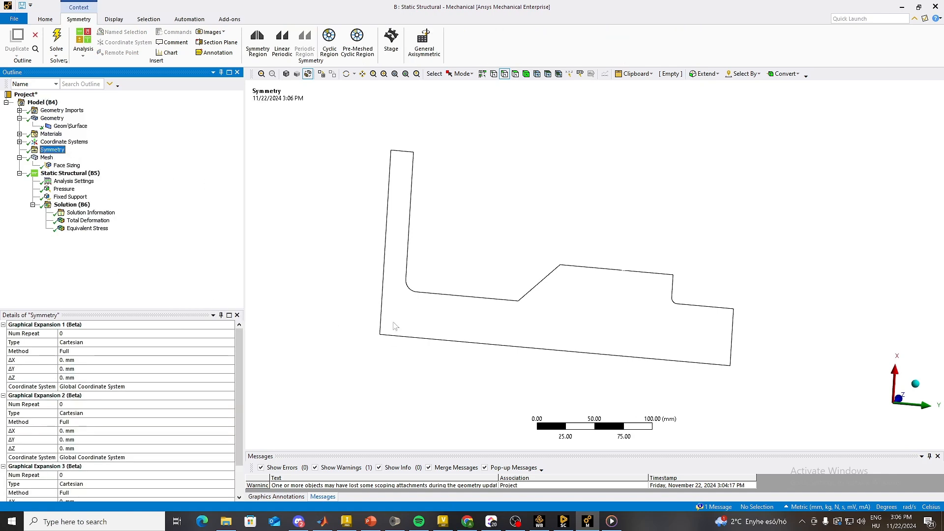
Step: Switch to Workbench and check the Beta Options setting in the Appearance options, leaving the options unchanged
{"action": "left_click", "coordinate": [539, 521]}
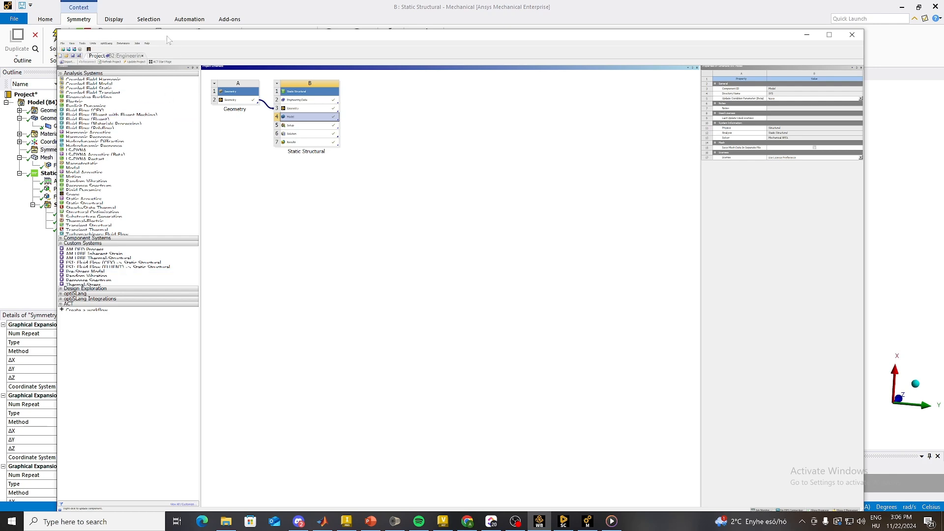
{"action": "left_click", "coordinate": [94, 44]}
{"action": "left_click", "coordinate": [97, 66]}
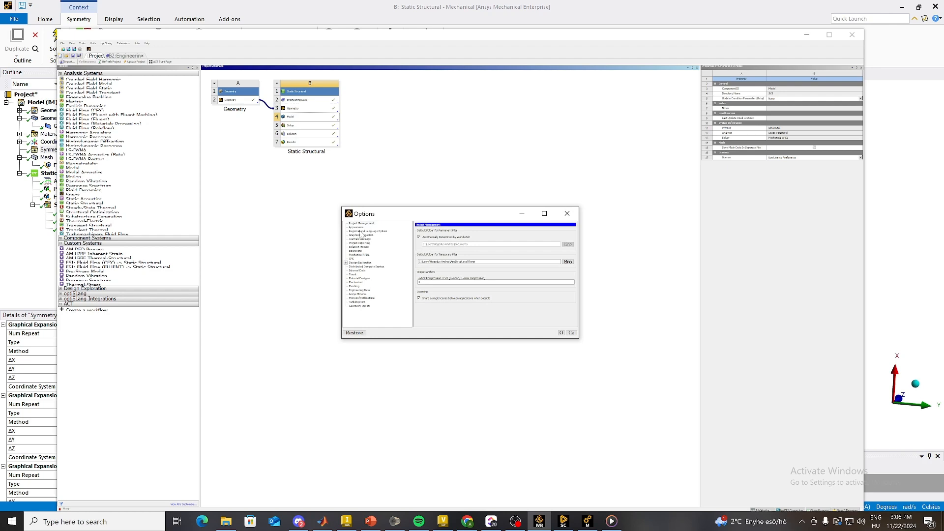
{"action": "left_click_drag", "start_coordinate": [575, 261], "coordinate": [596, 332]}
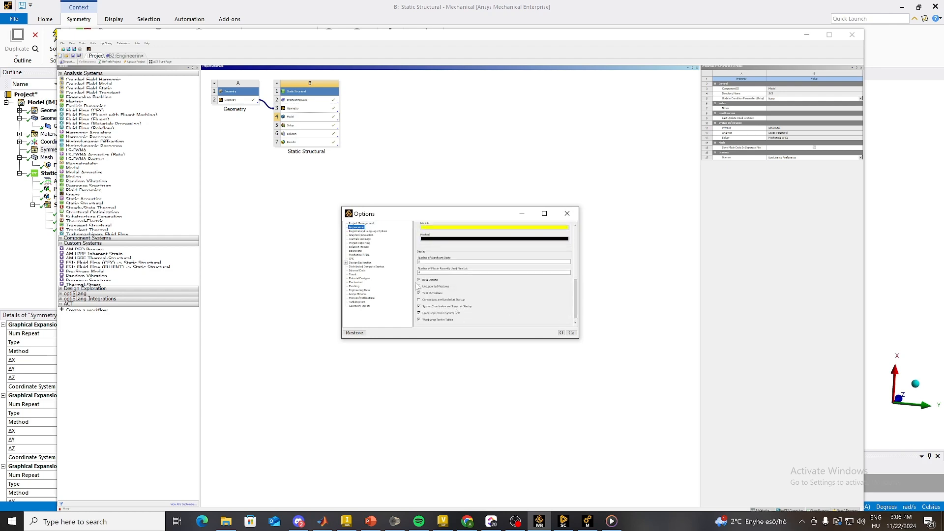
{"action": "left_click", "coordinate": [567, 213]}
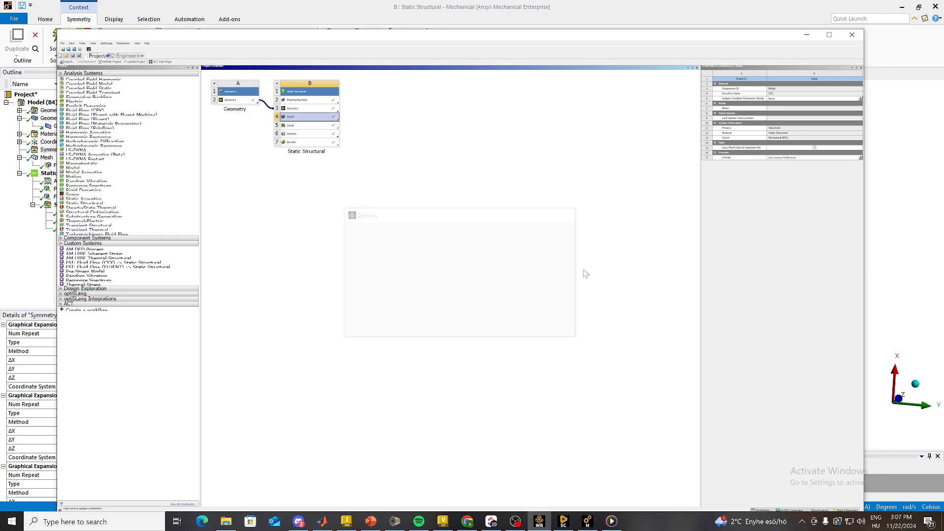
Step: Return to Mechanical and set Graphical Expansion 1 to 2D AxiSymmetric with 28 repeats at a 10° increment
{"action": "left_click", "coordinate": [587, 521]}
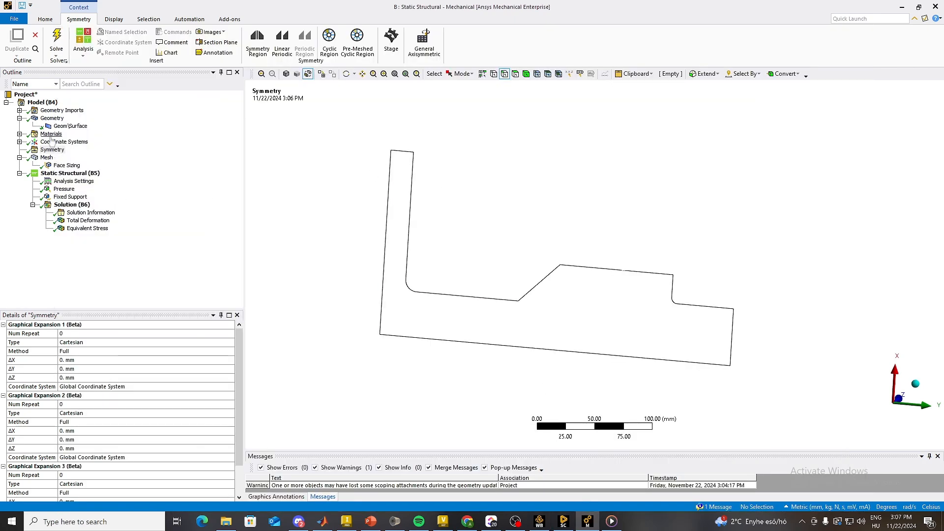
{"action": "left_click", "coordinate": [230, 343]}
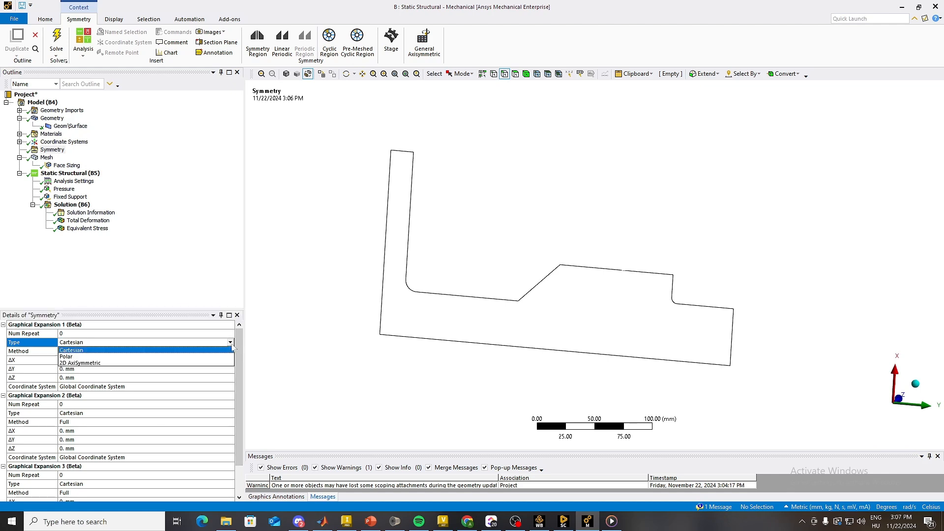
{"action": "left_click", "coordinate": [187, 363]}
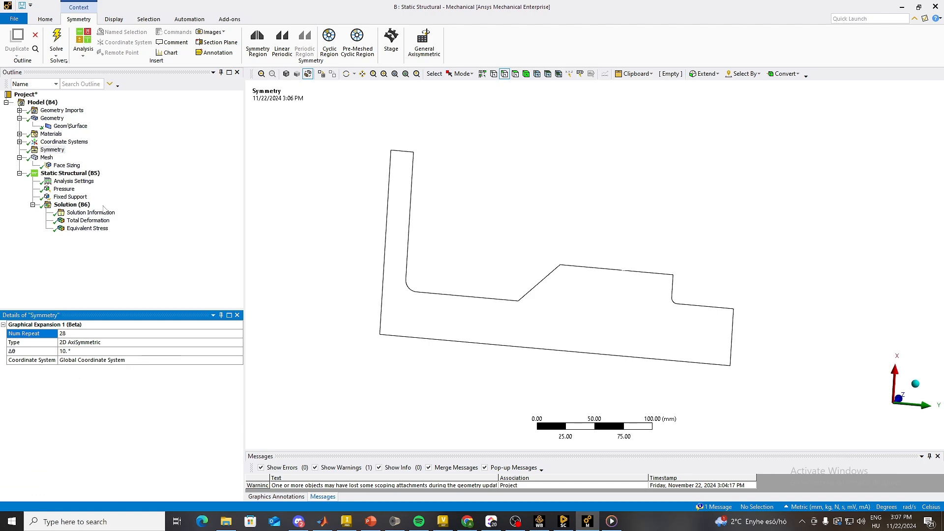
Step: Display the expanded mesh as a shaded exterior with edges and inspect it from a rotated view
{"action": "left_click", "coordinate": [46, 157]}
{"action": "middle_click_drag", "start_coordinate": [544, 268], "coordinate": [541, 166]}
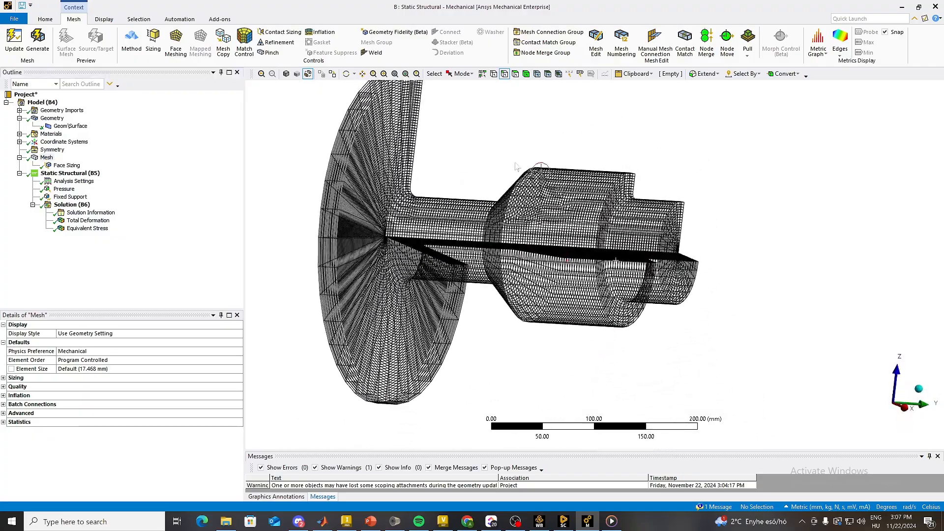
{"action": "left_click", "coordinate": [286, 73]}
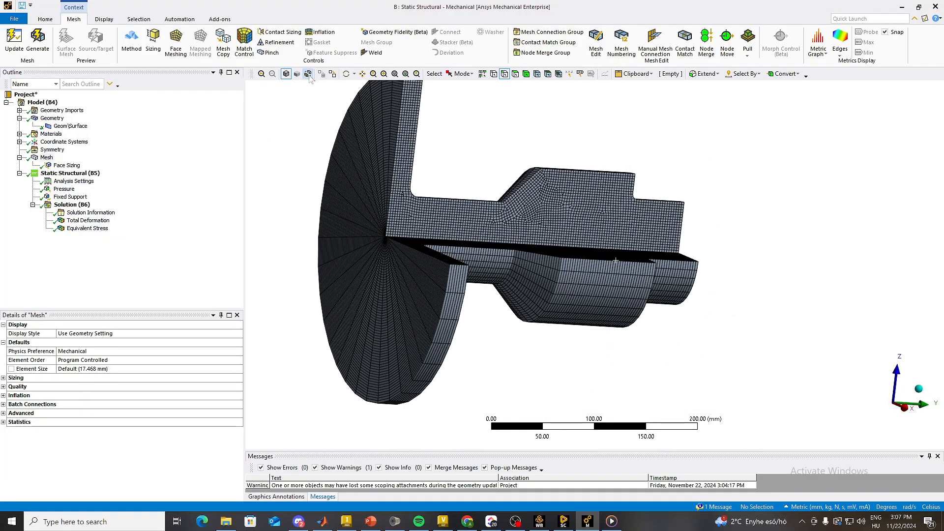
{"action": "mouse_move", "coordinate": [396, 185]}
{"action": "middle_mouse_down"}
{"action": "mouse_move", "coordinate": [384, 197]}
{"action": "mouse_move", "coordinate": [394, 274]}
{"action": "mouse_move", "coordinate": [475, 262]}
{"action": "mouse_move", "coordinate": [490, 311]}
{"action": "mouse_move", "coordinate": [428, 315]}
{"action": "mouse_move", "coordinate": [438, 241]}
{"action": "middle_mouse_up"}
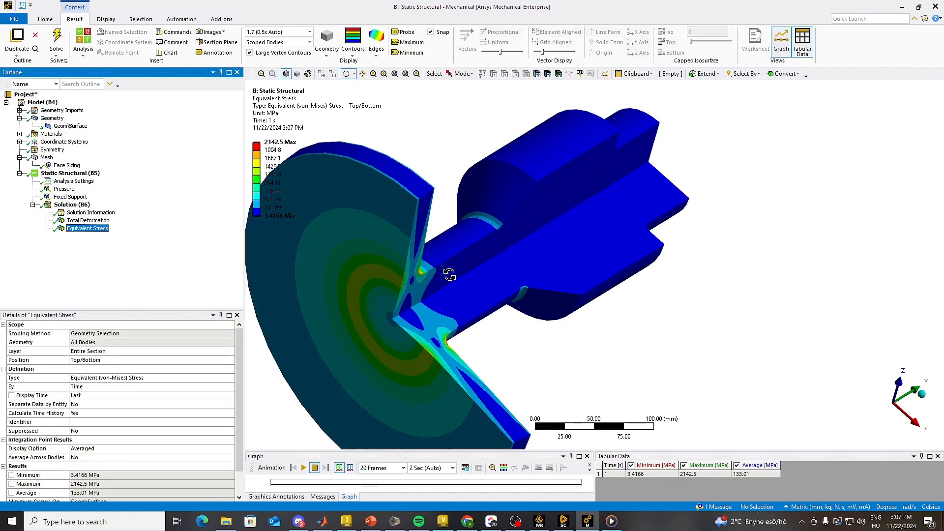
Step: Examine the Equivalent Stress result on the expanded partial revolution, including the disc fillet and the cut faces
{"action": "middle_click_drag", "start_coordinate": [450, 274], "coordinate": [441, 310]}
{"action": "scroll", "coordinate": [400, 295], "scroll_direction": "down", "scroll_amount": 4}
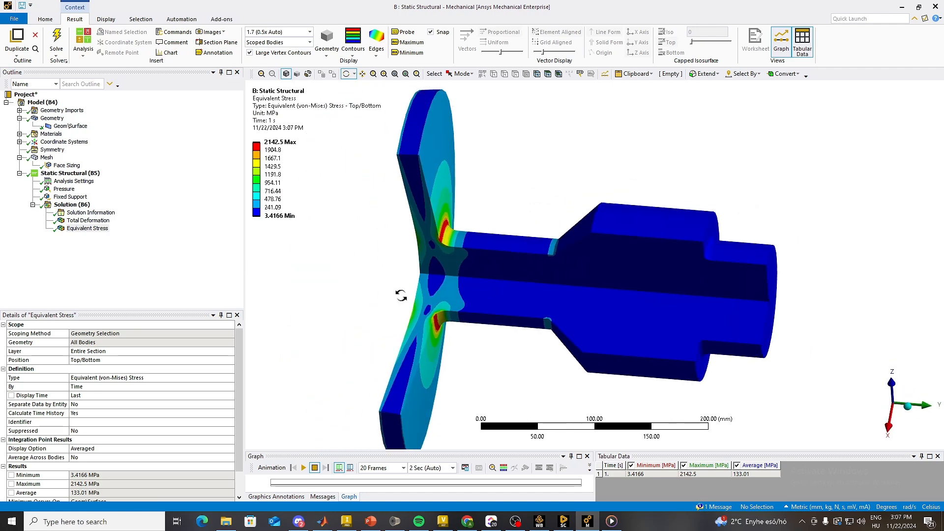
{"action": "middle_click_drag", "start_coordinate": [459, 270], "coordinate": [432, 246]}
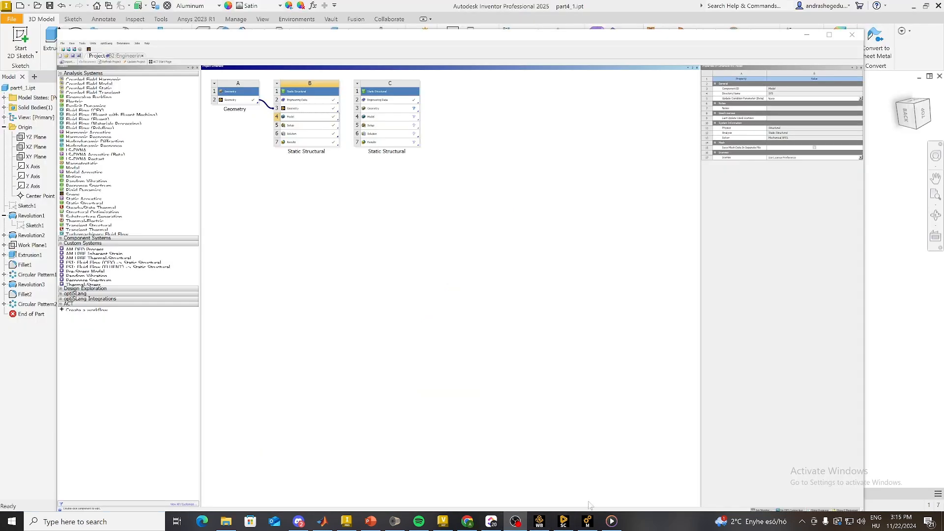
Step: Switch to Inventor and inspect the part4_1.ipt model with its patterned teeth and flange lugs from several angles
{"action": "left_click", "coordinate": [352, 525]}
{"action": "middle_click_drag", "start_coordinate": [450, 315], "coordinate": [506, 326], "text": "shift"}
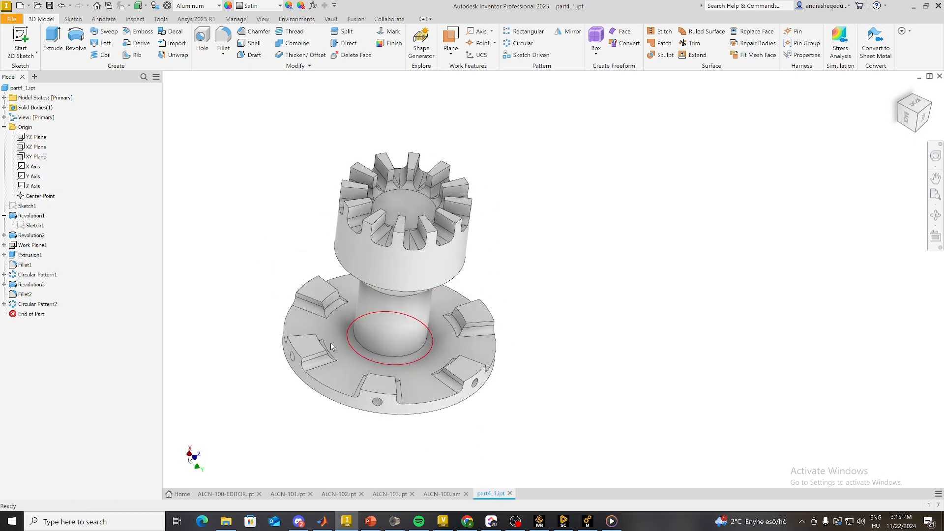
{"action": "middle_click_drag", "start_coordinate": [322, 294], "coordinate": [397, 271], "text": "shift"}
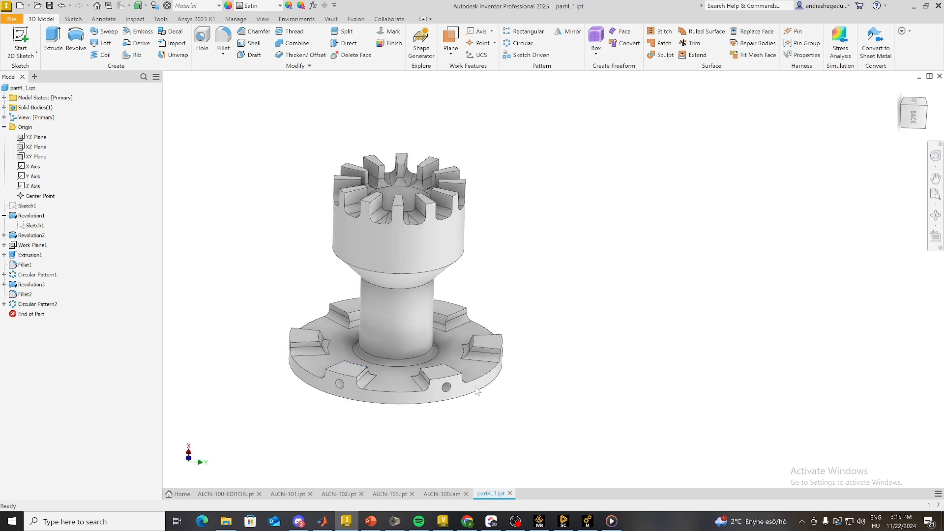
Step: Inspect the crown of patterned teeth and its individual tooth end faces on the part from several angles
{"action": "middle_click_drag", "start_coordinate": [469, 323], "coordinate": [385, 259], "text": "shift"}
{"action": "scroll", "coordinate": [359, 194], "scroll_direction": "up", "scroll_amount": 3}
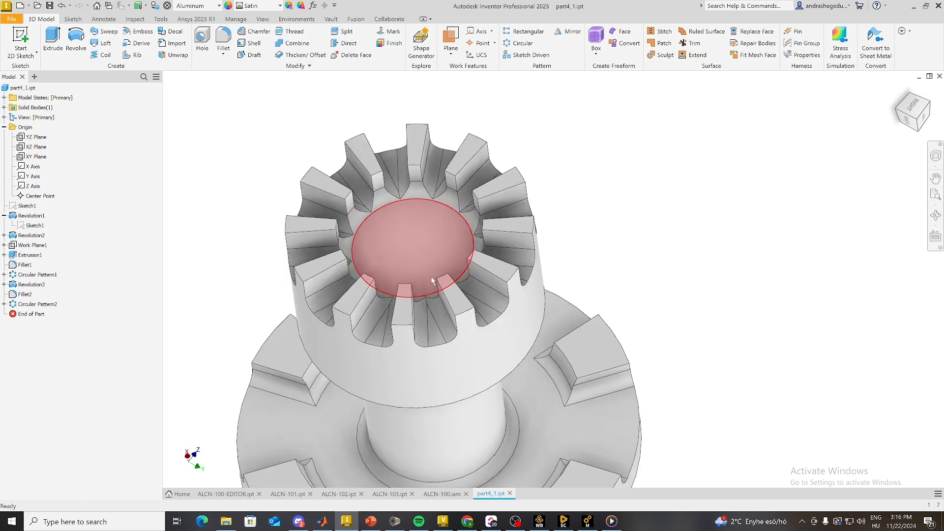
{"action": "middle_click_drag", "start_coordinate": [433, 280], "coordinate": [432, 243], "text": "shift"}
{"action": "scroll", "coordinate": [434, 257], "scroll_direction": "down", "scroll_amount": 6}
{"action": "middle_click_drag", "start_coordinate": [465, 323], "coordinate": [460, 326], "text": "shift"}
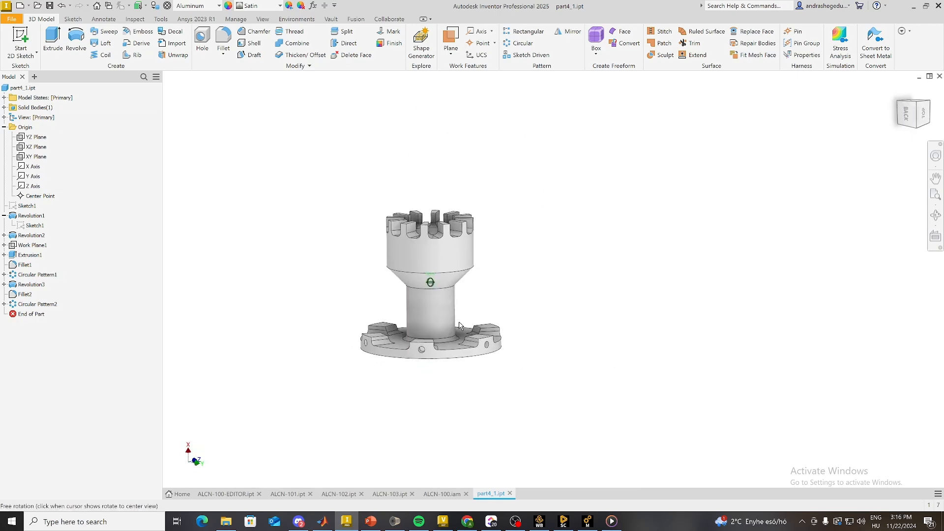
{"action": "scroll", "coordinate": [430, 272], "scroll_direction": "up", "scroll_amount": 3}
{"action": "middle_click_drag", "start_coordinate": [430, 272], "coordinate": [449, 287], "text": "shift"}
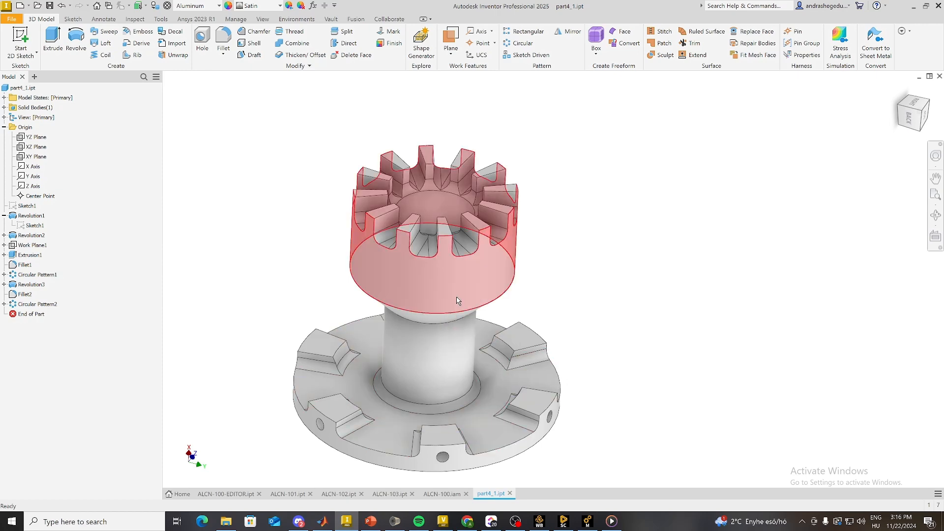
{"action": "middle_click_drag", "start_coordinate": [460, 285], "coordinate": [486, 286]}
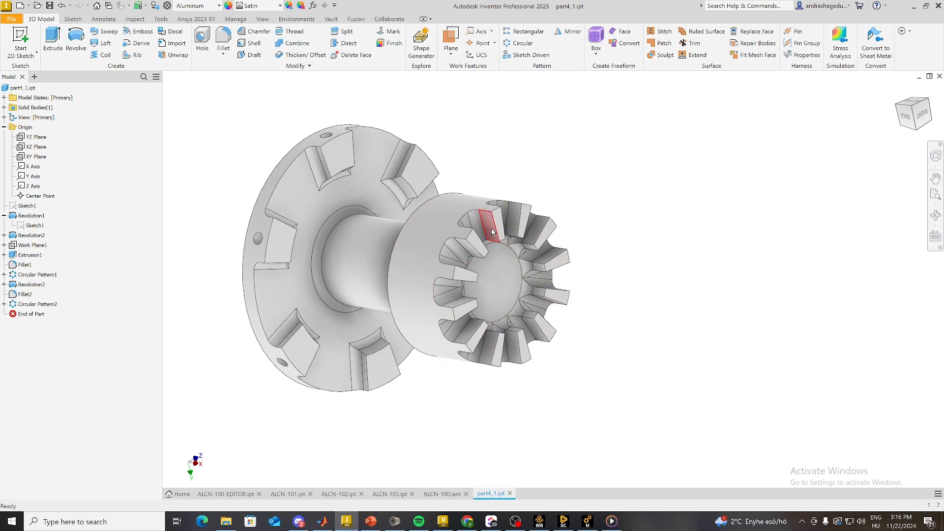
{"action": "scroll", "coordinate": [492, 229], "scroll_direction": "up", "scroll_amount": 3}
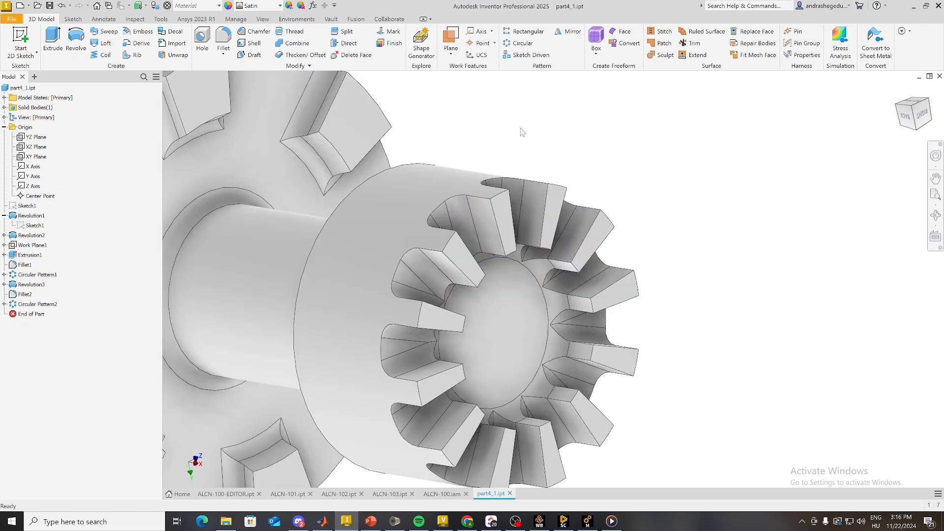
{"action": "left_click", "coordinate": [556, 194]}
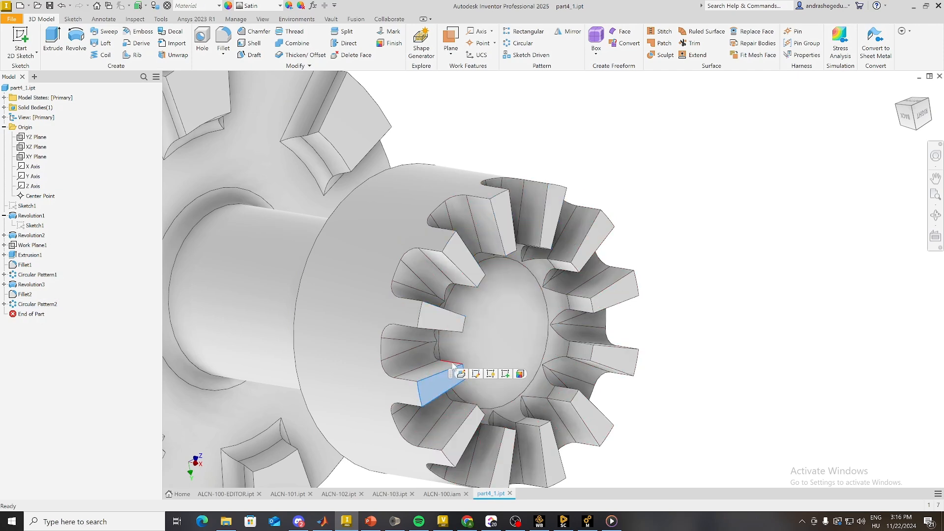
Step: Examine the radial holes in the flange lugs around the rim and how they line up with the crown teeth
{"action": "scroll", "coordinate": [453, 366], "scroll_direction": "down", "scroll_amount": 5}
{"action": "scroll", "coordinate": [307, 330], "scroll_direction": "up", "scroll_amount": 2}
{"action": "scroll", "coordinate": [473, 370], "scroll_direction": "up", "scroll_amount": 3}
{"action": "middle_click_drag", "start_coordinate": [496, 378], "coordinate": [536, 350], "text": "shift"}
{"action": "middle_click_drag", "start_coordinate": [635, 356], "coordinate": [493, 184]}
{"action": "middle_click_drag", "start_coordinate": [530, 372], "coordinate": [541, 345]}
{"action": "scroll", "coordinate": [440, 338], "scroll_direction": "up", "scroll_amount": 3}
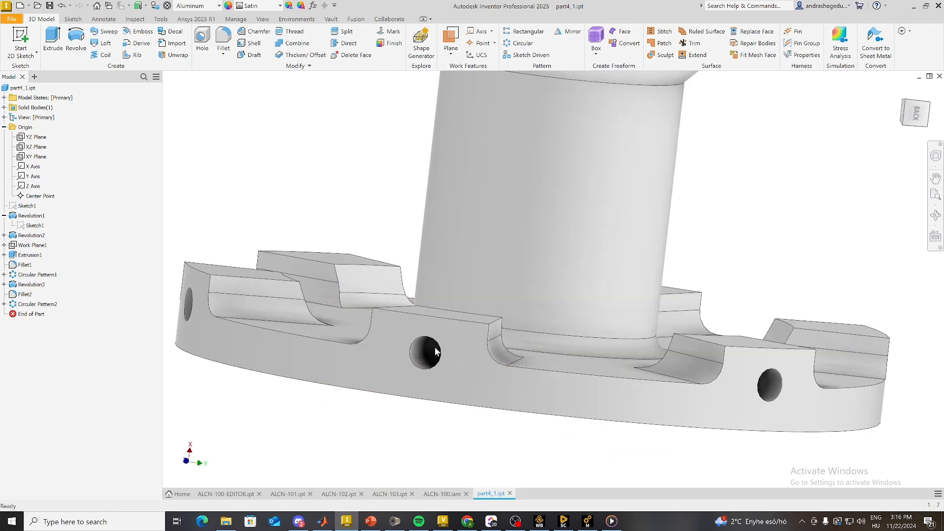
{"action": "scroll", "coordinate": [422, 348], "scroll_direction": "up", "scroll_amount": 2}
{"action": "left_click", "coordinate": [415, 347]}
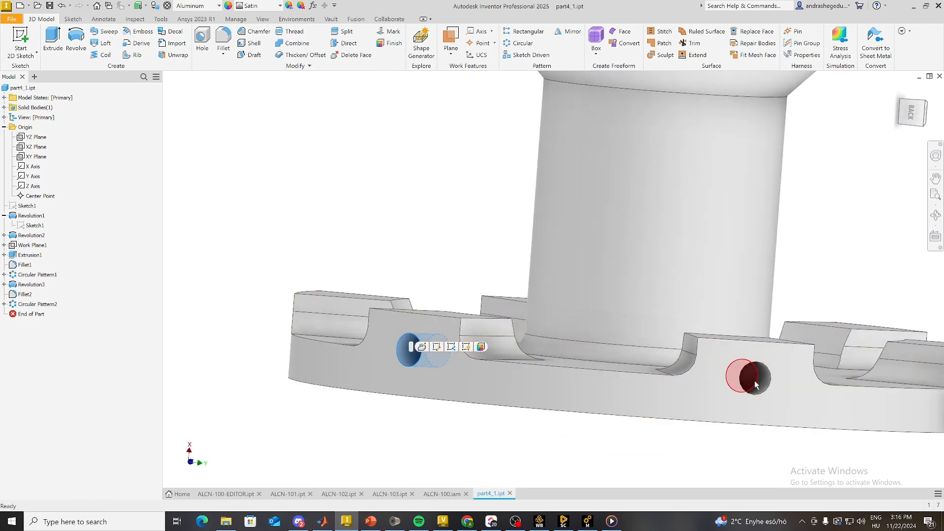
{"action": "left_click", "coordinate": [764, 383]}
{"action": "scroll", "coordinate": [714, 377], "scroll_direction": "down", "scroll_amount": 5}
{"action": "middle_click_drag", "start_coordinate": [624, 384], "coordinate": [492, 386], "text": "shift"}
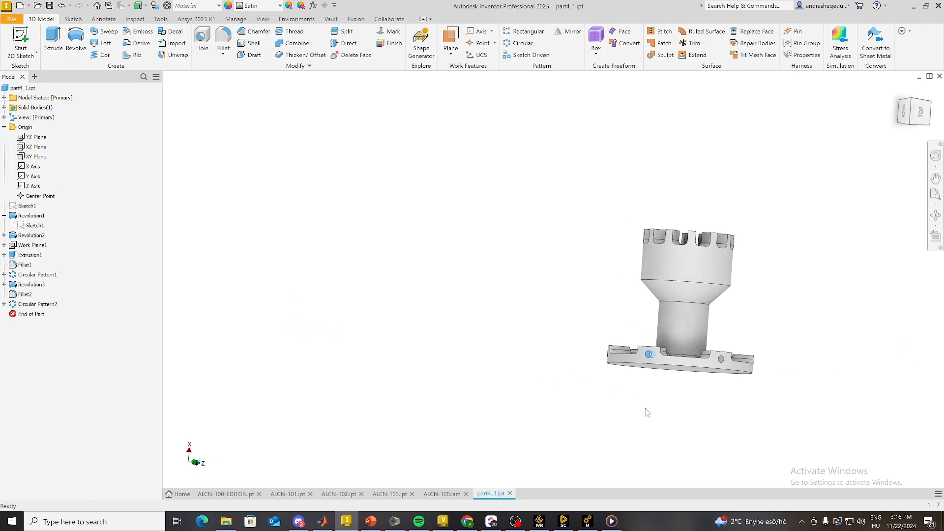
{"action": "scroll", "coordinate": [715, 358], "scroll_direction": "up", "scroll_amount": 6}
{"action": "left_click", "coordinate": [819, 382]}
{"action": "scroll", "coordinate": [746, 371], "scroll_direction": "down", "scroll_amount": 5}
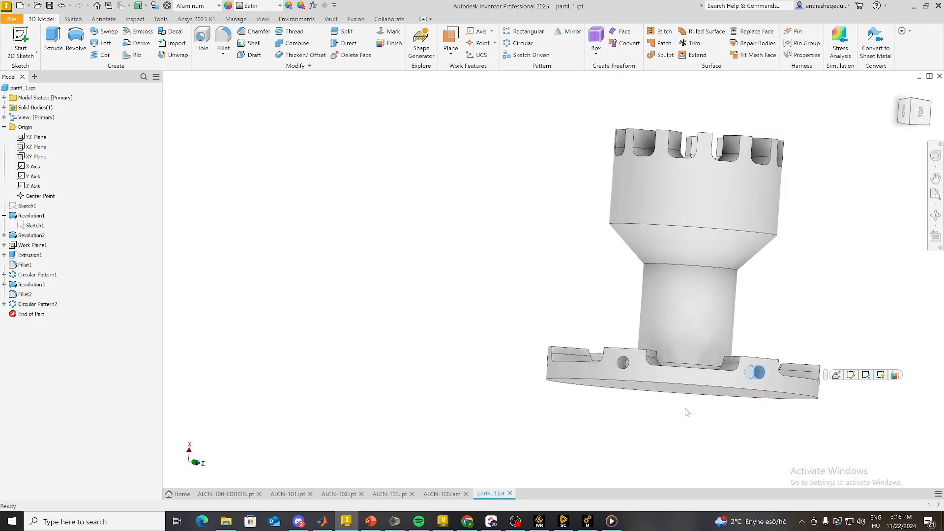
{"action": "middle_click_drag", "start_coordinate": [614, 358], "coordinate": [568, 286], "text": "shift"}
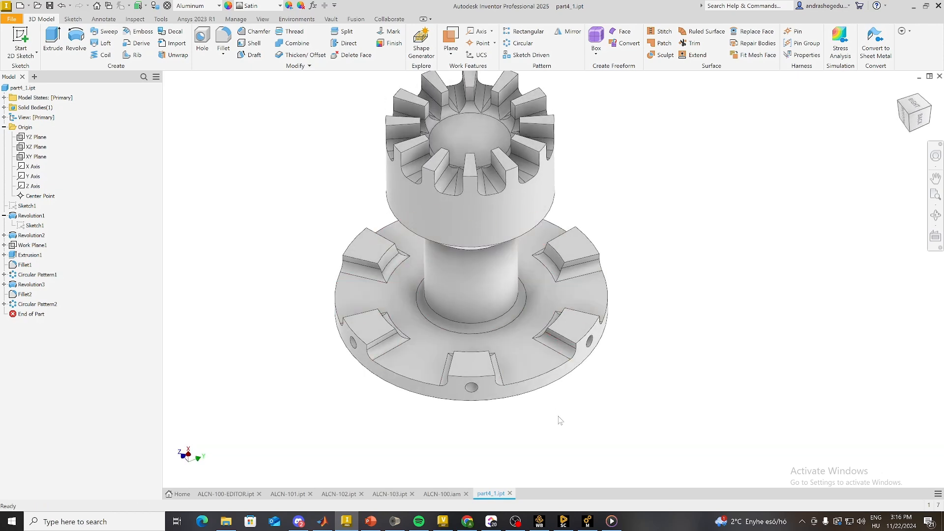
Step: Switch to SpaceClaim and remove all extra edges from the toothed flange part
{"action": "left_click", "coordinate": [566, 523]}
{"action": "mouse_move", "coordinate": [354, 200]}
{"action": "middle_mouse_down"}
{"action": "mouse_move", "coordinate": [423, 258]}
{"action": "mouse_move", "coordinate": [532, 294]}
{"action": "mouse_move", "coordinate": [558, 348]}
{"action": "mouse_move", "coordinate": [628, 368]}
{"action": "middle_mouse_up"}
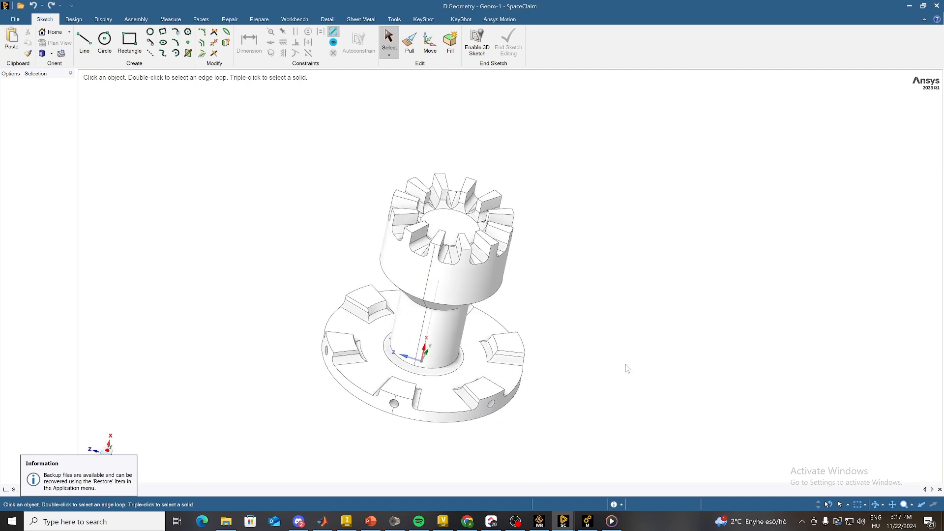
{"action": "left_click", "coordinate": [257, 20]}
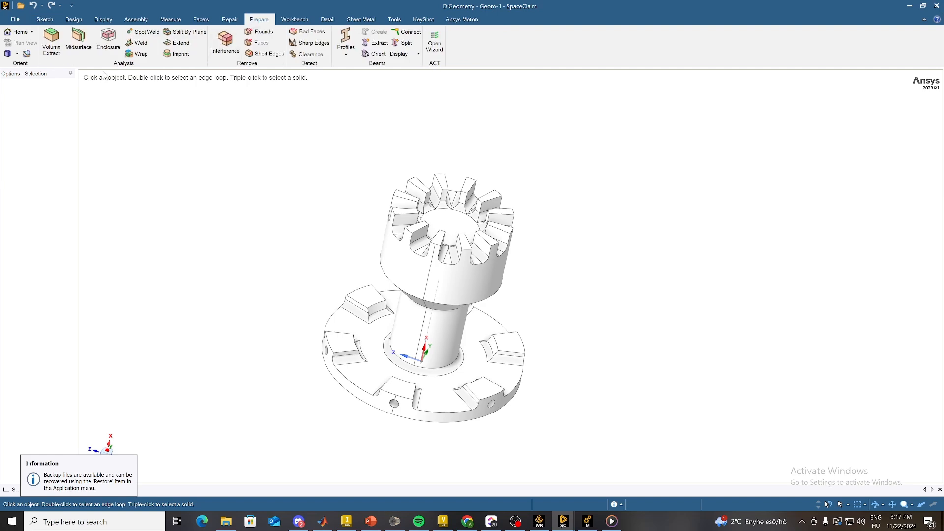
{"action": "left_click", "coordinate": [228, 18]}
{"action": "left_click", "coordinate": [177, 34]}
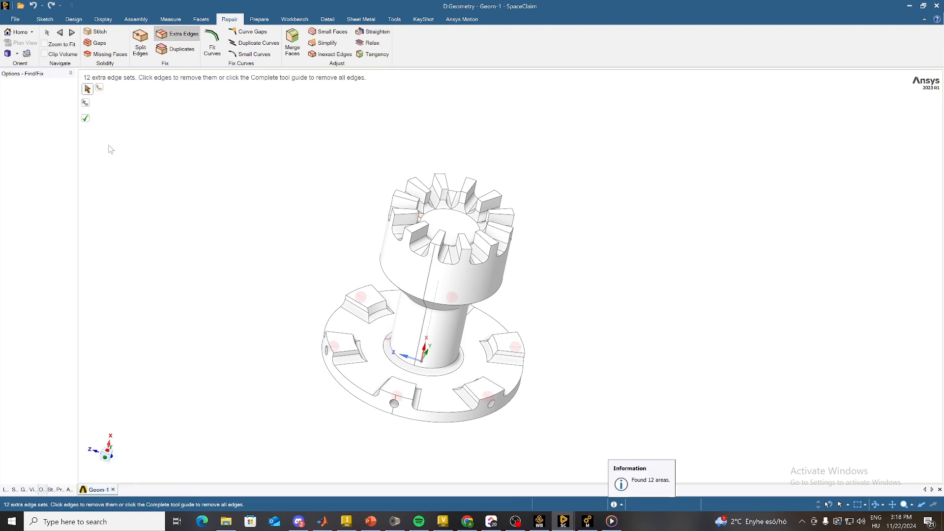
{"action": "left_click", "coordinate": [86, 119]}
{"action": "middle_click_drag", "start_coordinate": [328, 317], "coordinate": [322, 314]}
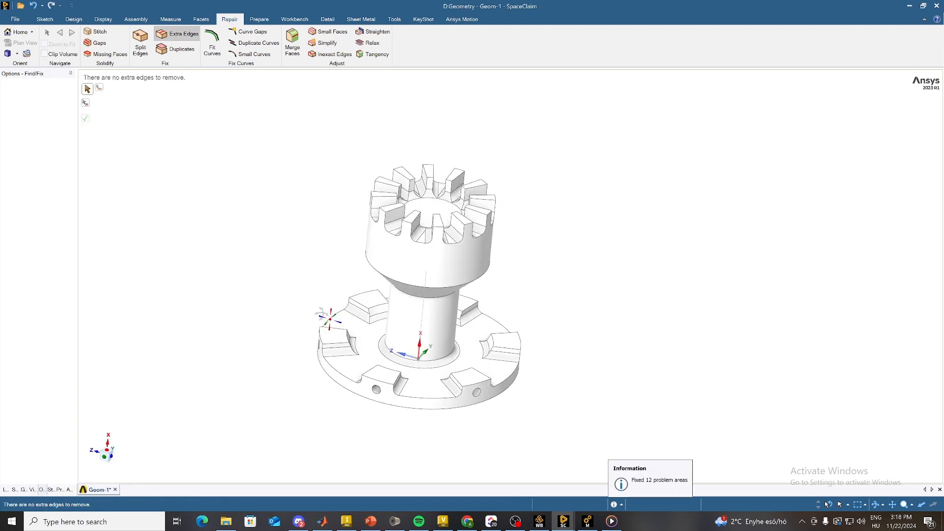
{"action": "middle_click_drag", "start_coordinate": [213, 272], "coordinate": [522, 398]}
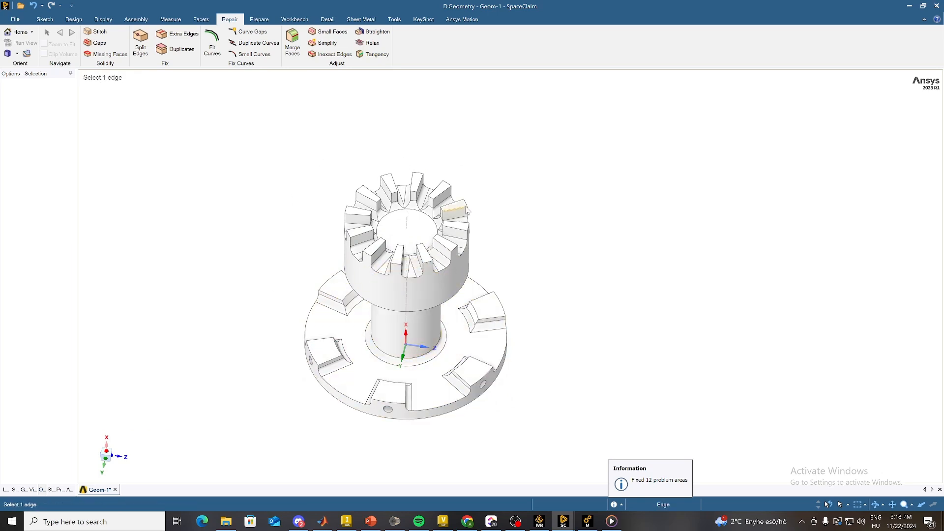
Step: Start Split By Plane with the whole toothed solid body as the target
{"action": "left_click", "coordinate": [257, 20]}
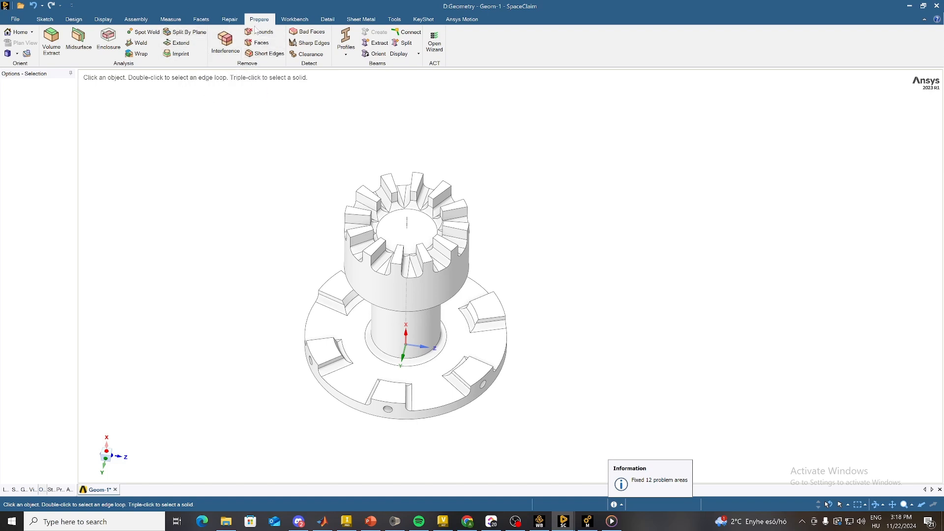
{"action": "mouse_move", "coordinate": [390, 182]}
{"action": "middle_mouse_down"}
{"action": "mouse_move", "coordinate": [394, 211]}
{"action": "mouse_move", "coordinate": [399, 187]}
{"action": "mouse_move", "coordinate": [375, 175]}
{"action": "mouse_move", "coordinate": [398, 141]}
{"action": "mouse_move", "coordinate": [380, 141]}
{"action": "mouse_move", "coordinate": [415, 204]}
{"action": "middle_mouse_up"}
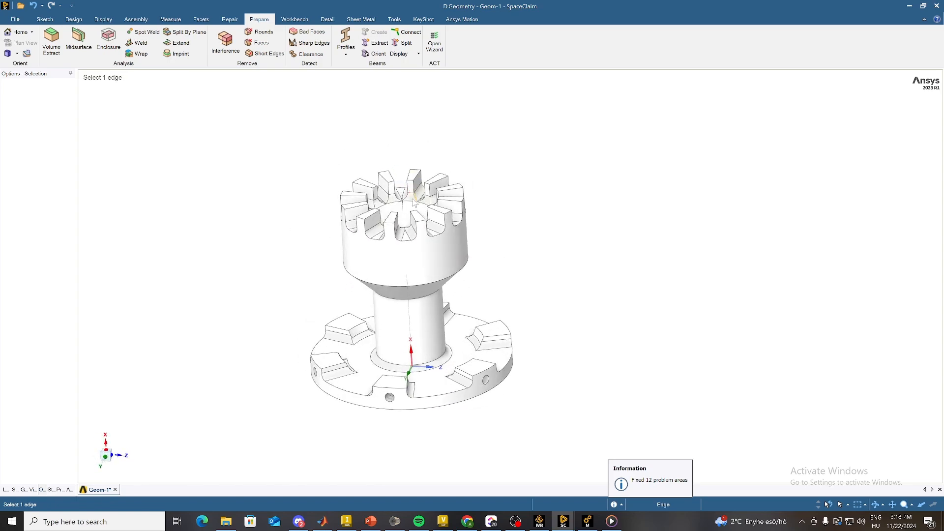
{"action": "left_click", "coordinate": [180, 34]}
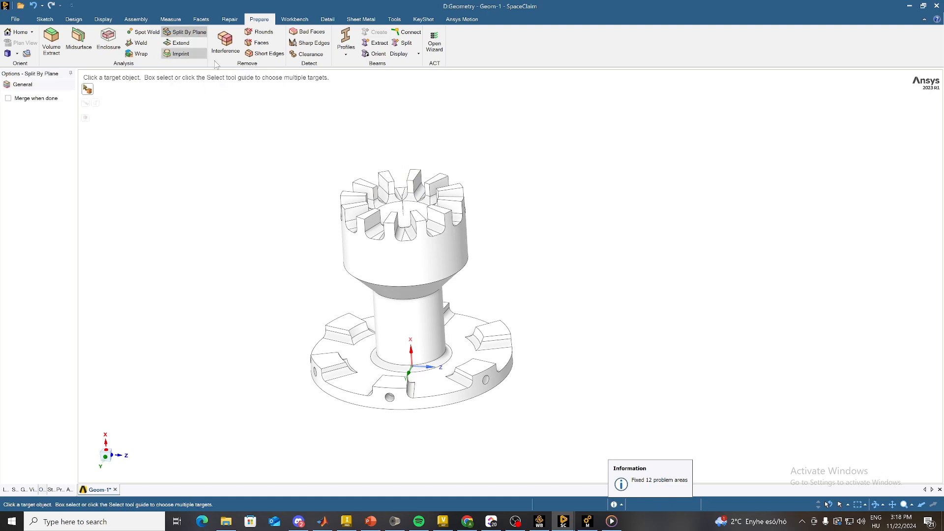
{"action": "scroll", "coordinate": [382, 392], "scroll_direction": "up", "scroll_amount": 2}
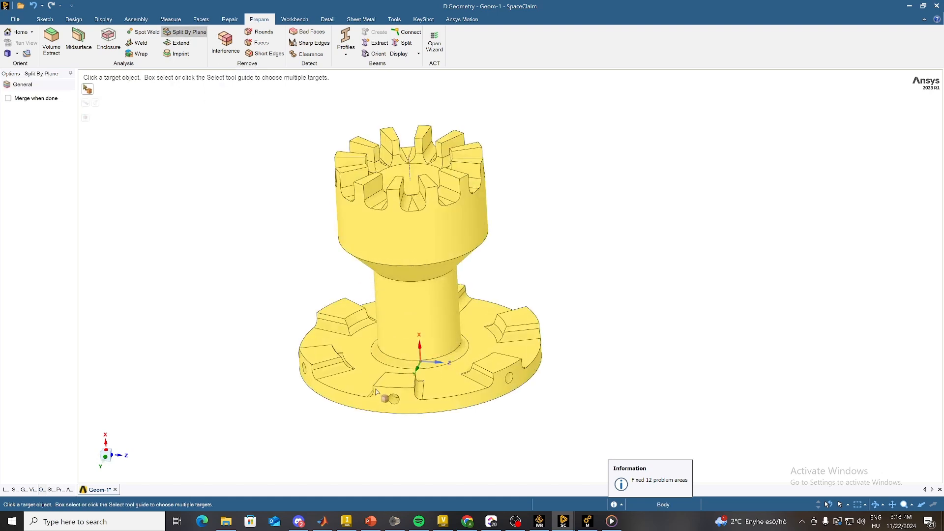
{"action": "scroll", "coordinate": [396, 390], "scroll_direction": "down", "scroll_amount": 2}
{"action": "middle_click_drag", "start_coordinate": [462, 190], "coordinate": [434, 260]}
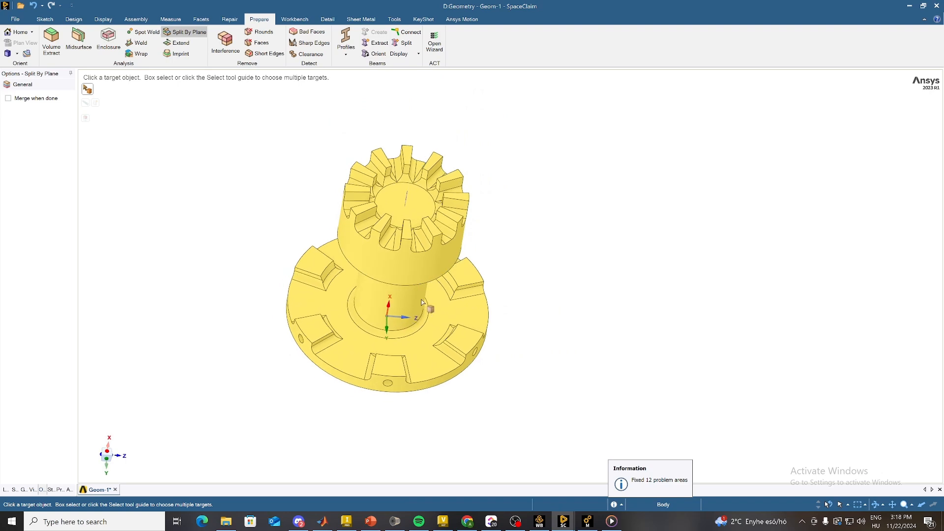
{"action": "left_click", "coordinate": [435, 260]}
Step: Examine the crown teeth and flange lugs relative to the origin axes to judge where the body can be split
{"action": "middle_click_drag", "start_coordinate": [390, 379], "coordinate": [526, 422]}
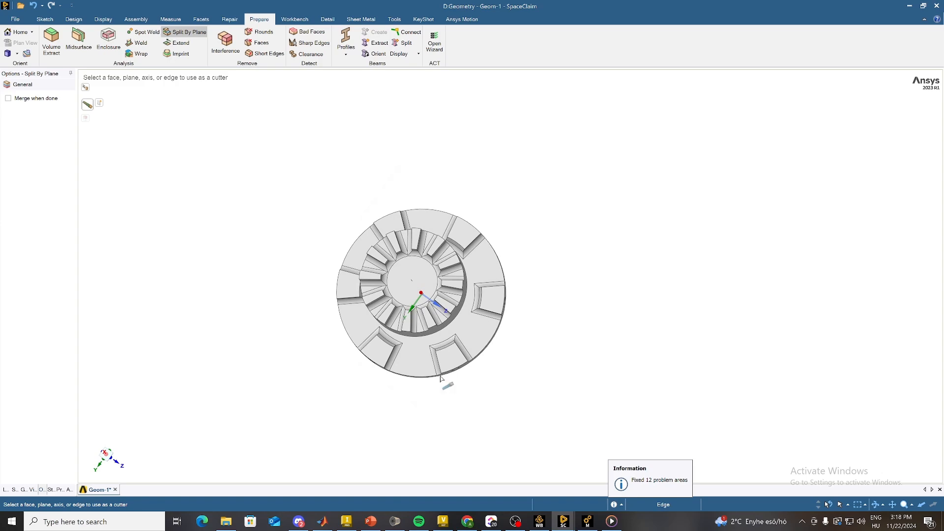
{"action": "scroll", "coordinate": [441, 378], "scroll_direction": "up", "scroll_amount": 2}
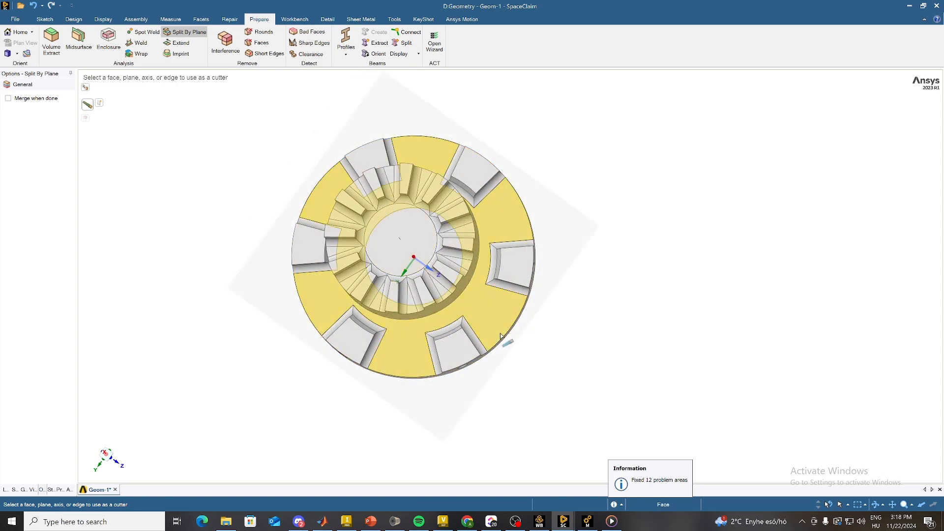
{"action": "middle_click_drag", "start_coordinate": [501, 336], "coordinate": [489, 313]}
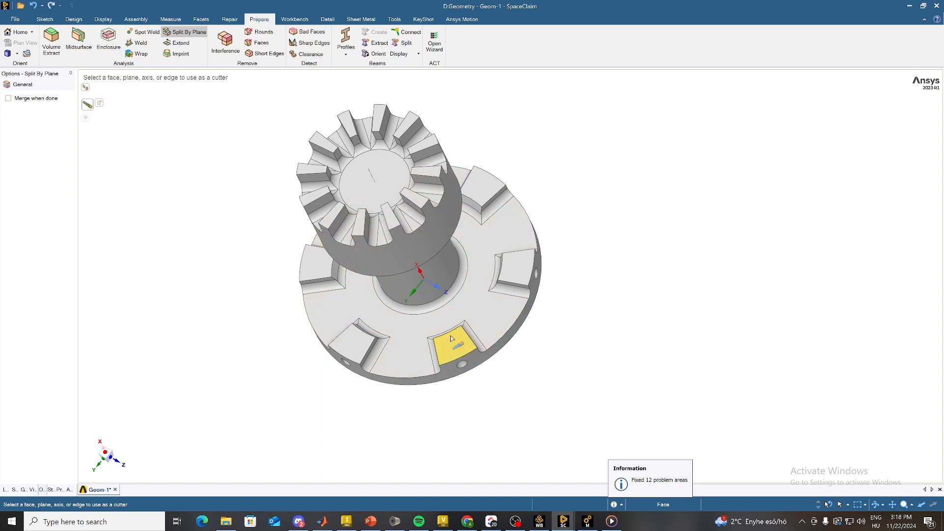
{"action": "mouse_move", "coordinate": [468, 365]}
{"action": "middle_mouse_down"}
{"action": "mouse_move", "coordinate": [467, 349]}
{"action": "mouse_move", "coordinate": [445, 344]}
{"action": "mouse_move", "coordinate": [497, 390]}
{"action": "mouse_move", "coordinate": [473, 391]}
{"action": "middle_mouse_up"}
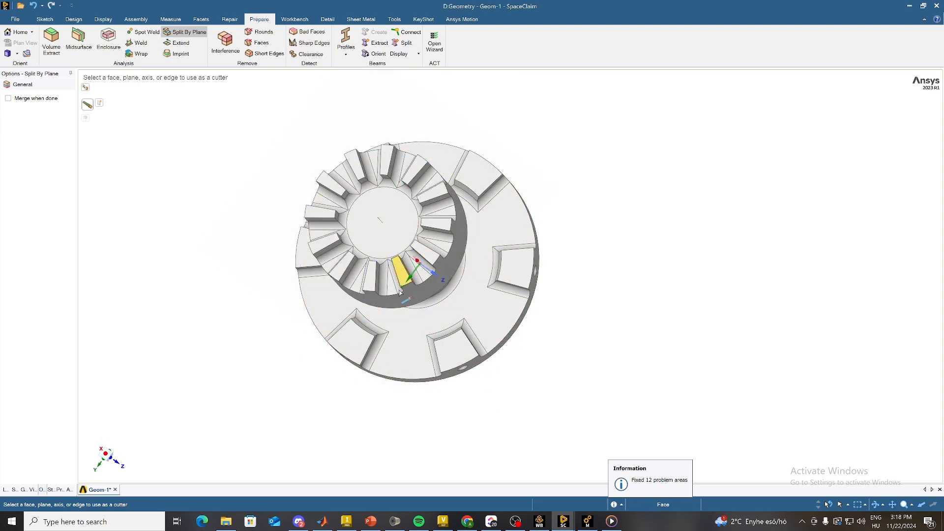
{"action": "middle_click_drag", "start_coordinate": [400, 275], "coordinate": [476, 290]}
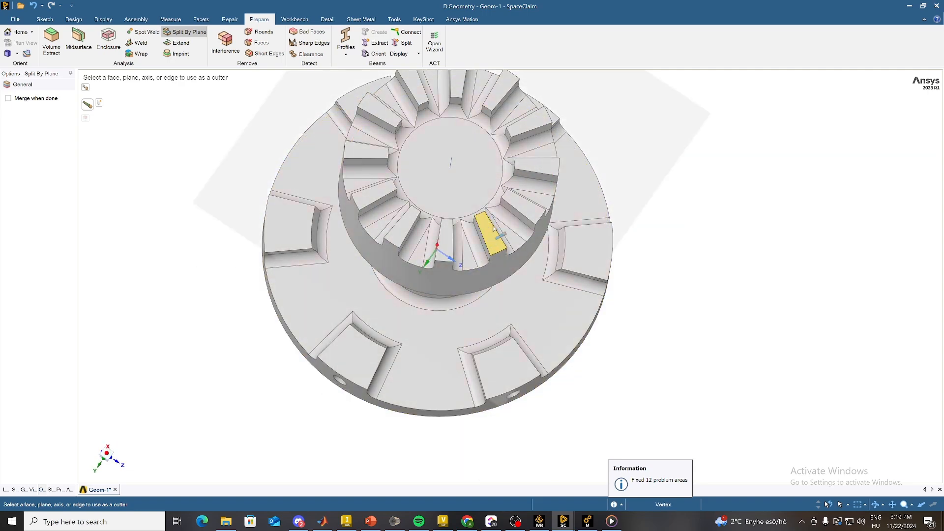
{"action": "middle_click_drag", "start_coordinate": [492, 226], "coordinate": [442, 231]}
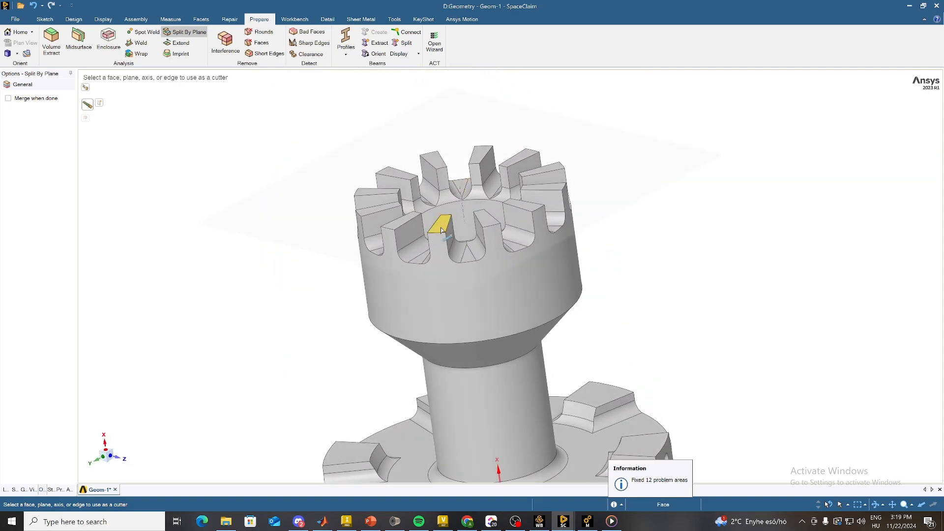
{"action": "scroll", "coordinate": [551, 339], "scroll_direction": "down", "scroll_amount": 5}
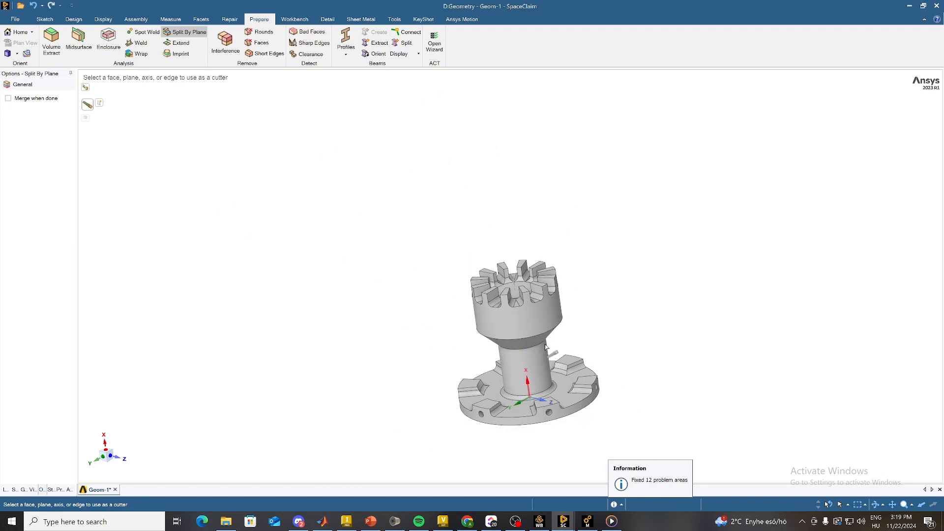
{"action": "scroll", "coordinate": [551, 368], "scroll_direction": "up", "scroll_amount": 2}
{"action": "middle_click_drag", "start_coordinate": [560, 355], "coordinate": [534, 386]}
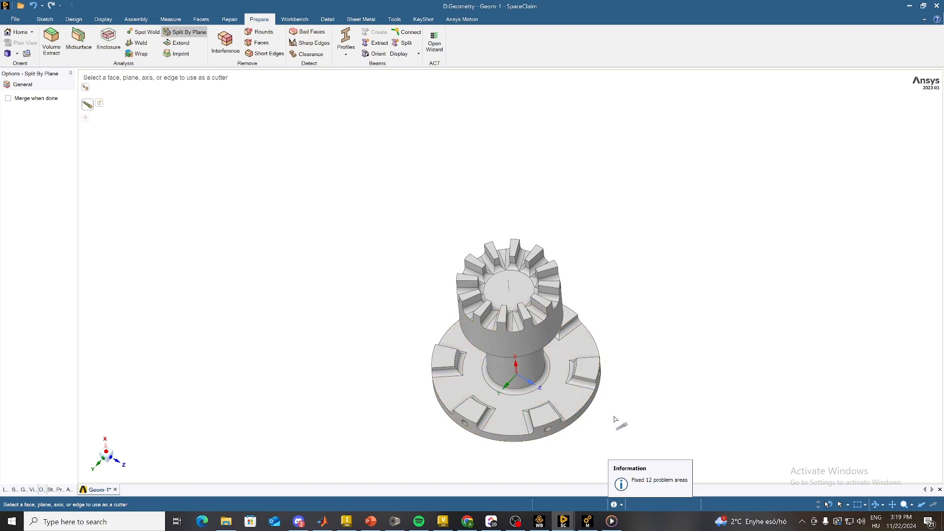
{"action": "middle_click_drag", "start_coordinate": [605, 386], "coordinate": [596, 372]}
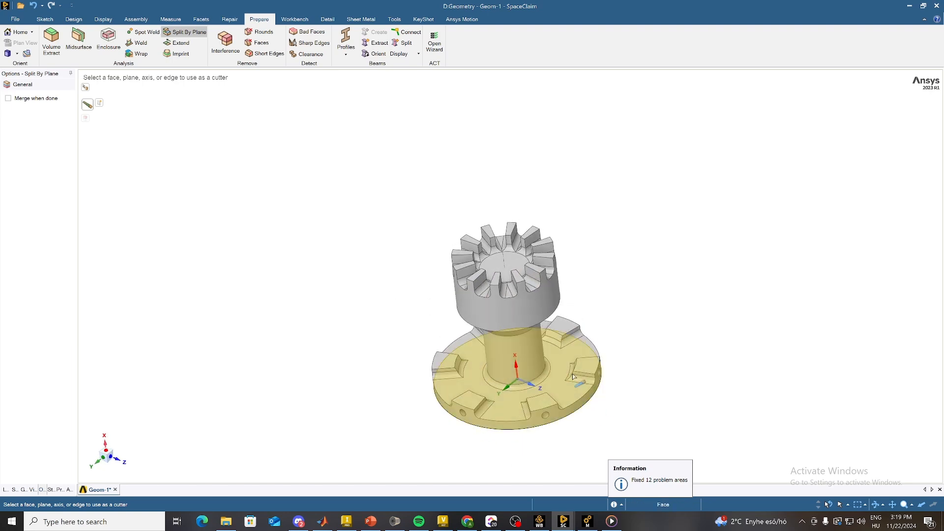
Step: Split the body through the origin using the Y axis as cutter, and remove the half on the negative Y side
{"action": "left_click", "coordinate": [506, 390]}
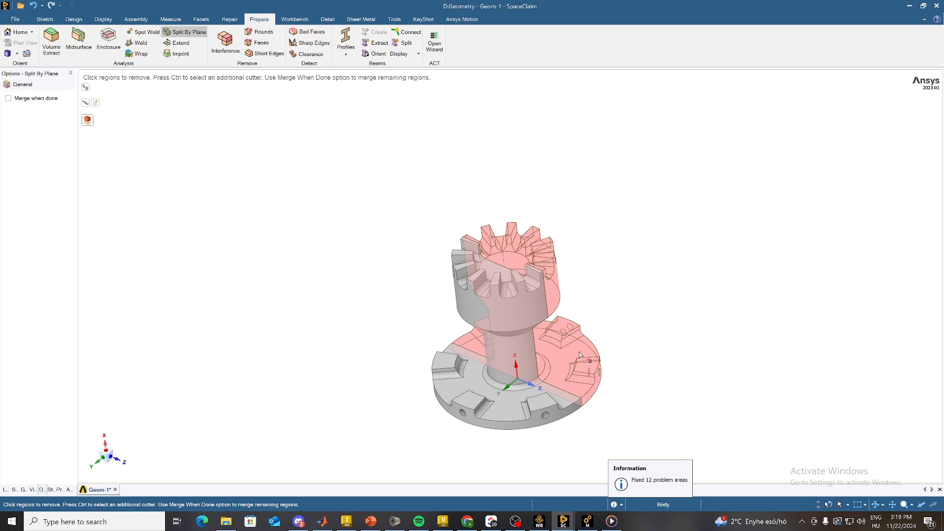
{"action": "left_click", "coordinate": [582, 355]}
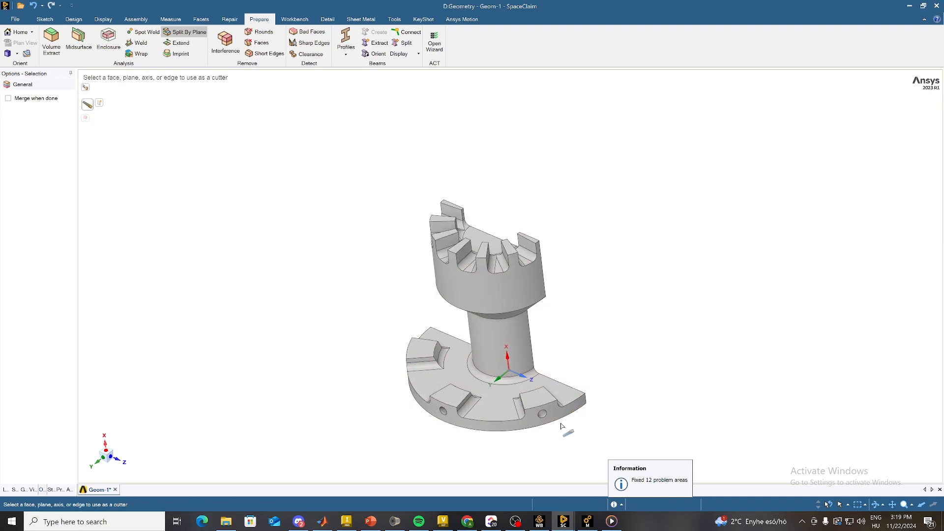
{"action": "middle_click_drag", "start_coordinate": [562, 425], "coordinate": [576, 321]}
{"action": "scroll", "coordinate": [497, 226], "scroll_direction": "up", "scroll_amount": 3}
{"action": "middle_click_drag", "start_coordinate": [550, 269], "coordinate": [566, 290]}
{"action": "scroll", "coordinate": [565, 291], "scroll_direction": "down", "scroll_amount": 5}
{"action": "scroll", "coordinate": [551, 282], "scroll_direction": "up", "scroll_amount": 2}
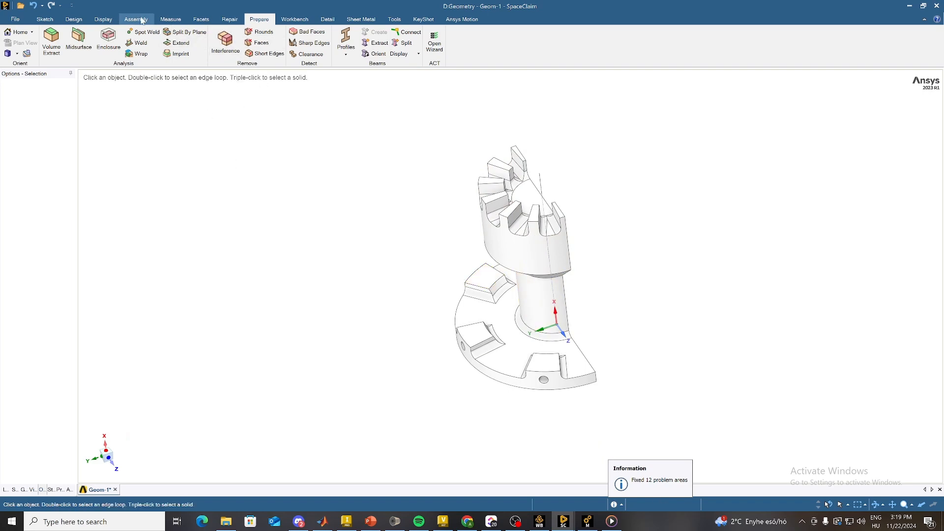
Step: Create a reference plane at the origin, using the Y axis as reference so it coincides with the half body's cut face
{"action": "middle_click_drag", "start_coordinate": [552, 343], "coordinate": [556, 299]}
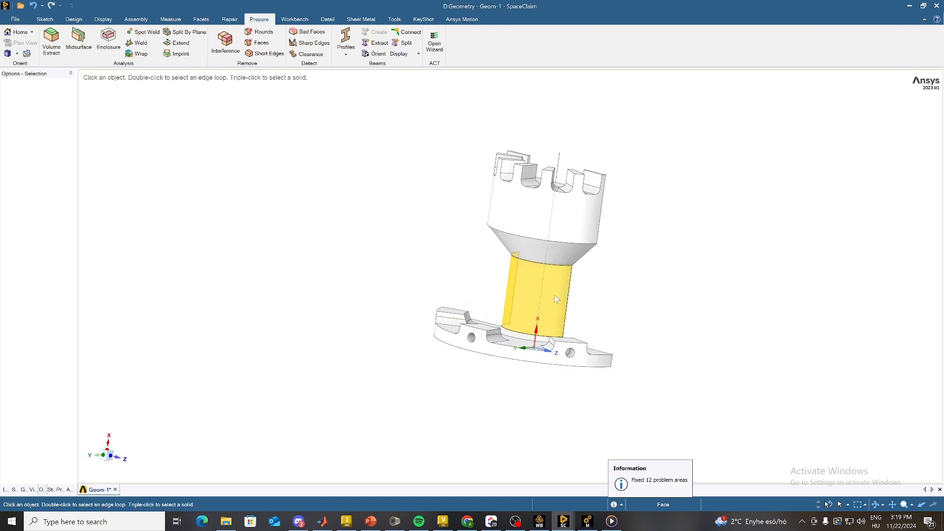
{"action": "left_click", "coordinate": [74, 20]}
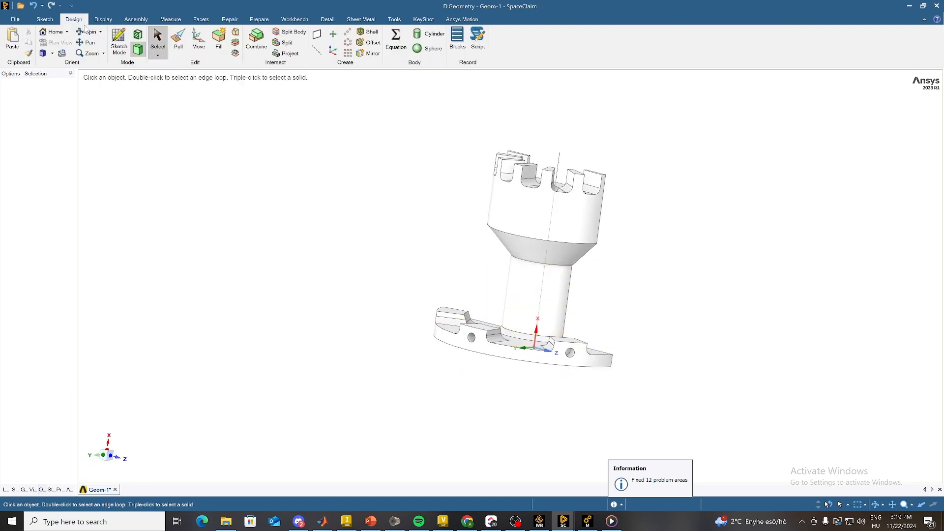
{"action": "left_click", "coordinate": [317, 41]}
{"action": "middle_click_drag", "start_coordinate": [413, 167], "coordinate": [453, 226]}
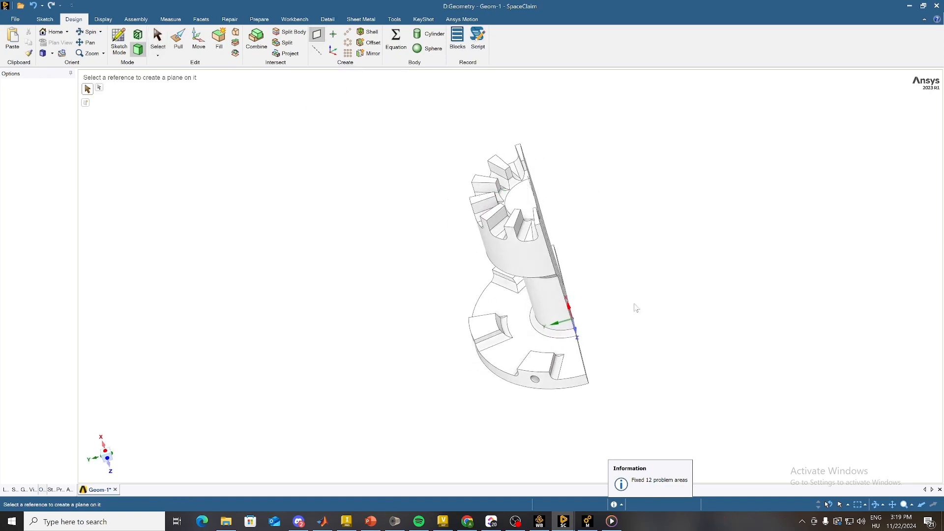
{"action": "middle_click_drag", "start_coordinate": [649, 328], "coordinate": [677, 320]}
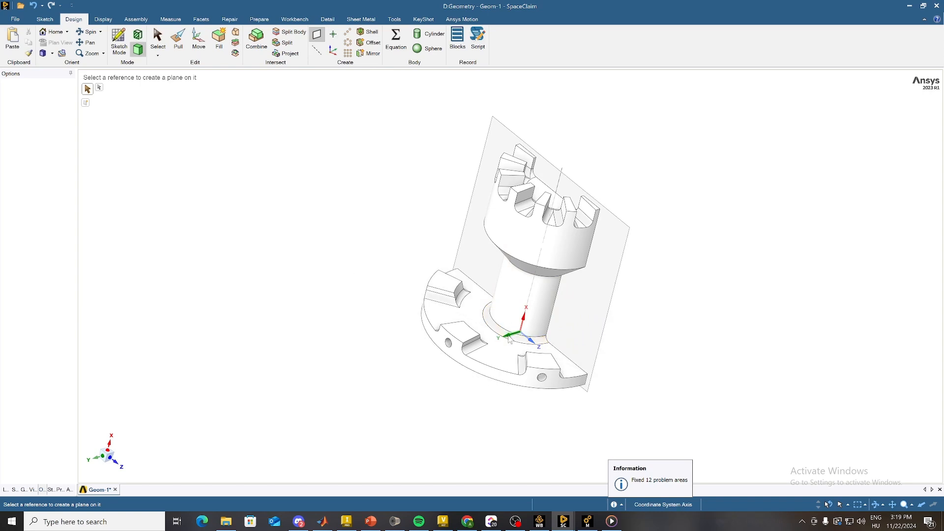
{"action": "left_click", "coordinate": [510, 340]}
Step: Start Move on the new plane and anchor the move handle at the coordinate origin
{"action": "left_click", "coordinate": [625, 226]}
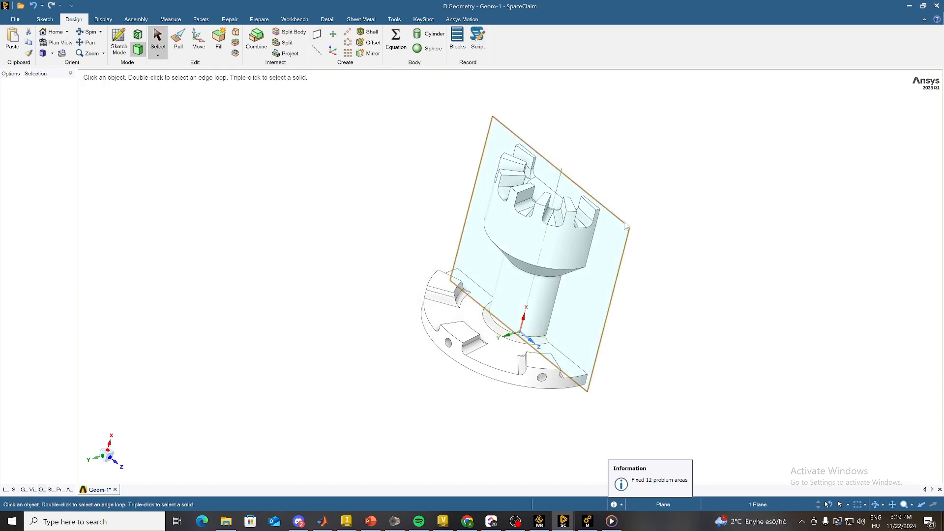
{"action": "left_click", "coordinate": [197, 43]}
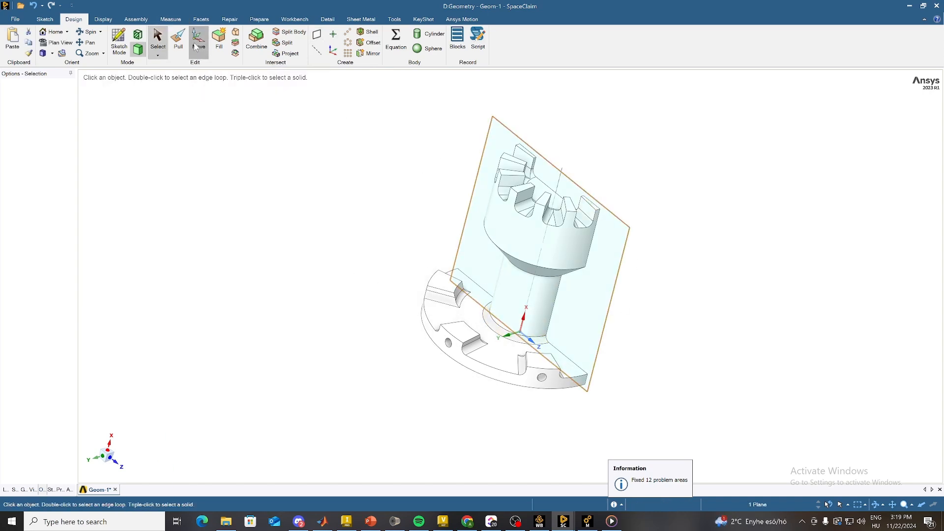
{"action": "key", "text": "v"}
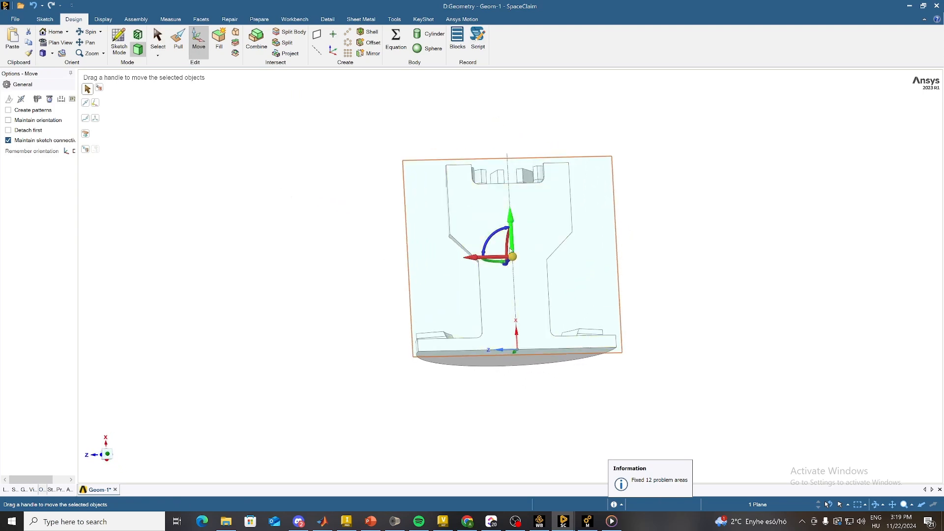
{"action": "left_click_drag", "start_coordinate": [513, 259], "coordinate": [477, 365]}
{"action": "middle_click_drag", "start_coordinate": [477, 365], "coordinate": [428, 399]}
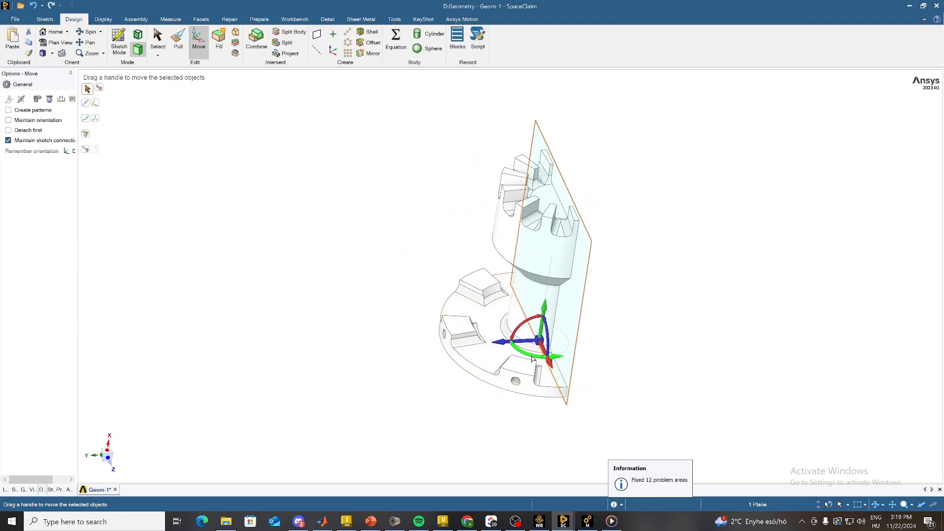
Step: Rotate the plane 300° about the part's long X axis through the origin
{"action": "left_click_drag", "start_coordinate": [533, 359], "coordinate": [501, 344]}
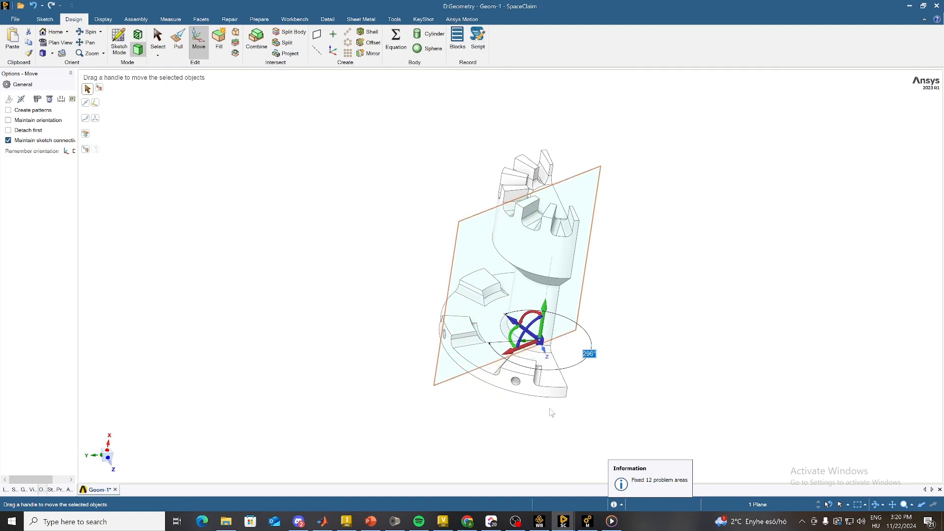
{"action": "middle_click_drag", "start_coordinate": [552, 413], "coordinate": [543, 399]}
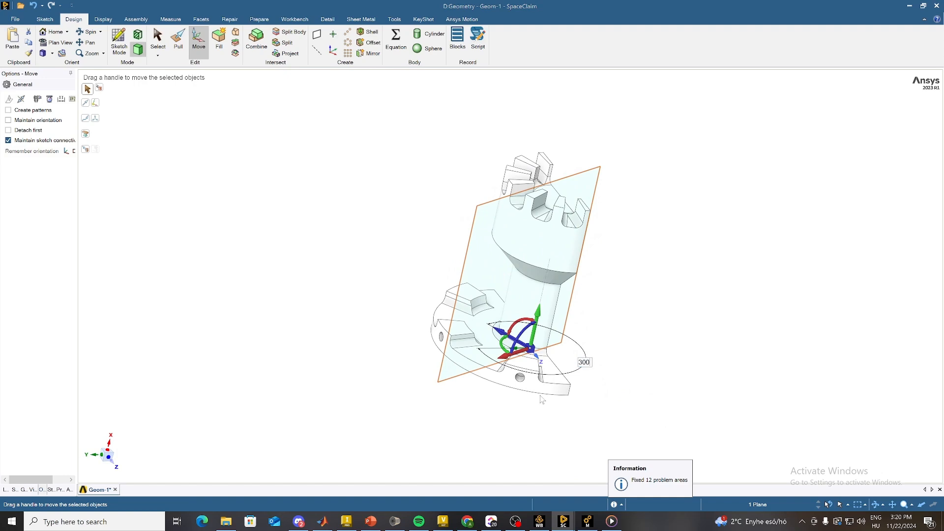
{"action": "left_click", "coordinate": [433, 211]}
{"action": "mouse_move", "coordinate": [507, 425]}
{"action": "middle_mouse_down"}
{"action": "mouse_move", "coordinate": [521, 430]}
{"action": "mouse_move", "coordinate": [507, 436]}
{"action": "middle_mouse_up"}
Step: Split the half body by the rotated plane and remove the larger region, keeping only the single-lug sector
{"action": "left_click", "coordinate": [295, 19]}
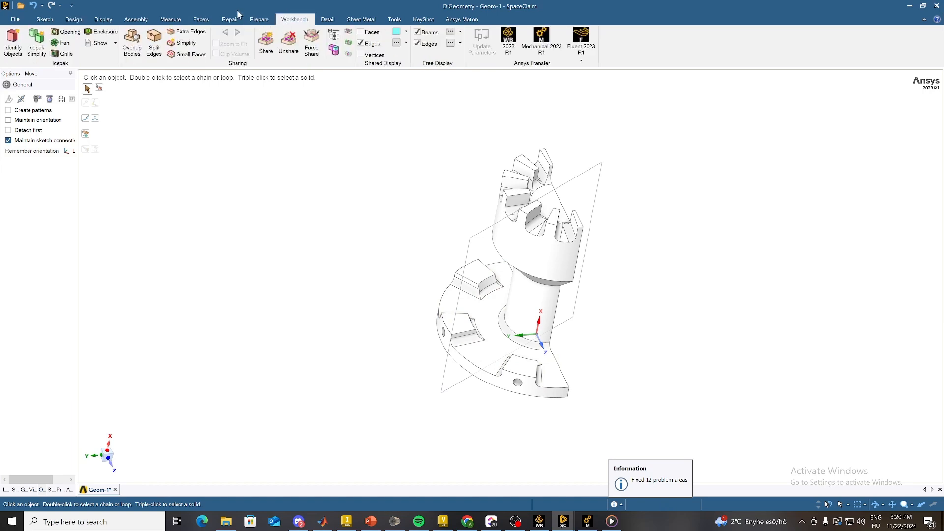
{"action": "left_click", "coordinate": [259, 19]}
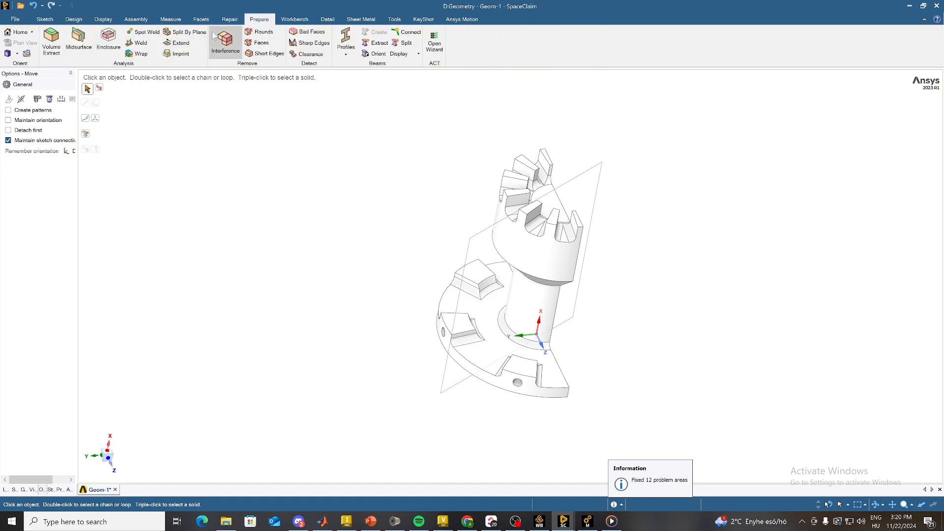
{"action": "left_click", "coordinate": [184, 32]}
{"action": "left_click", "coordinate": [490, 349]}
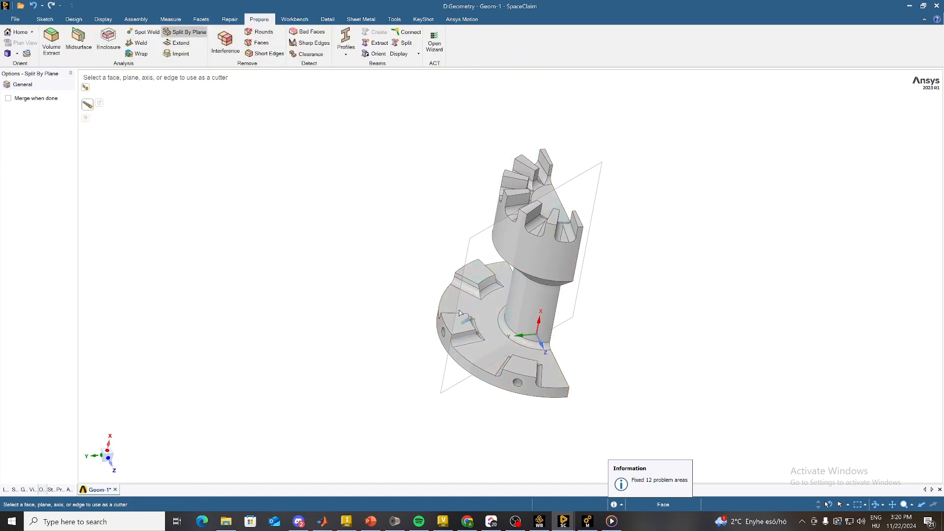
{"action": "left_click", "coordinate": [482, 232]}
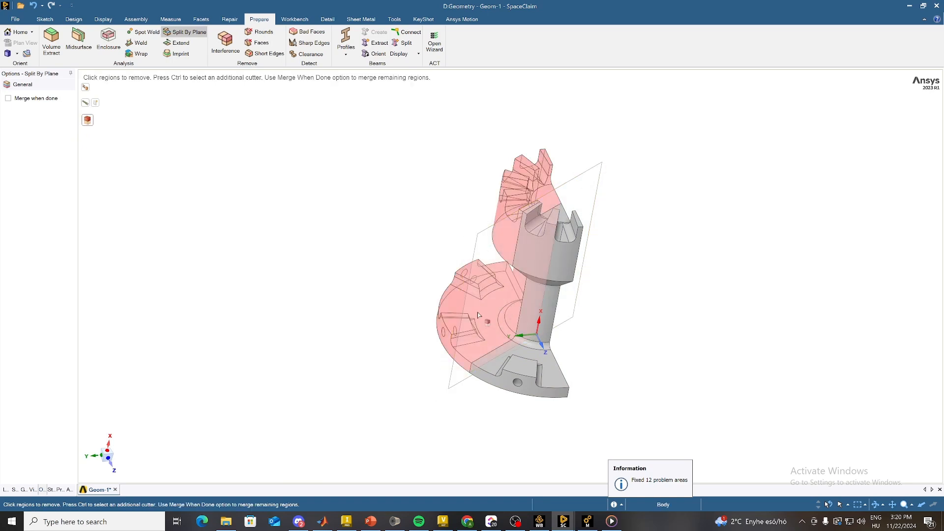
{"action": "left_click", "coordinate": [461, 327]}
{"action": "key", "text": "Escape"}
Step: Delete the rotated reference plane from around the sector
{"action": "middle_click_drag", "start_coordinate": [588, 374], "coordinate": [558, 178]}
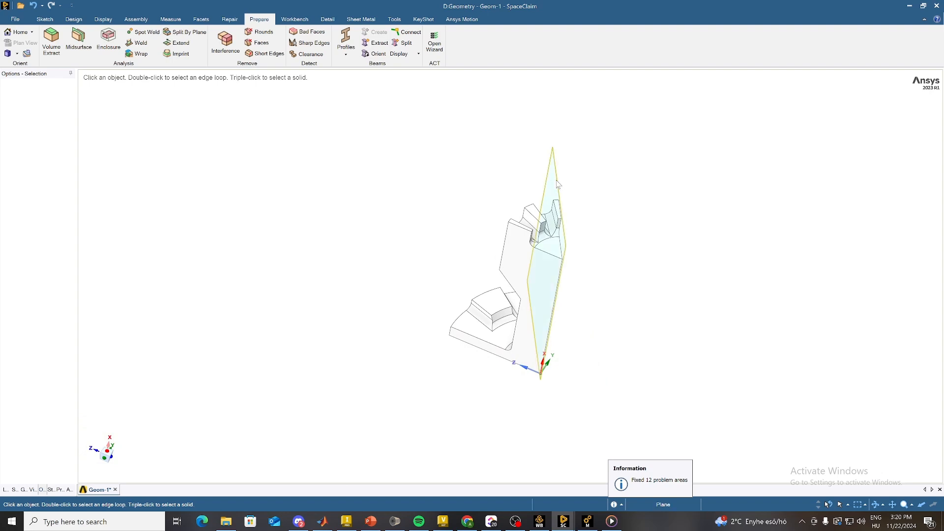
{"action": "right_click", "coordinate": [558, 181]}
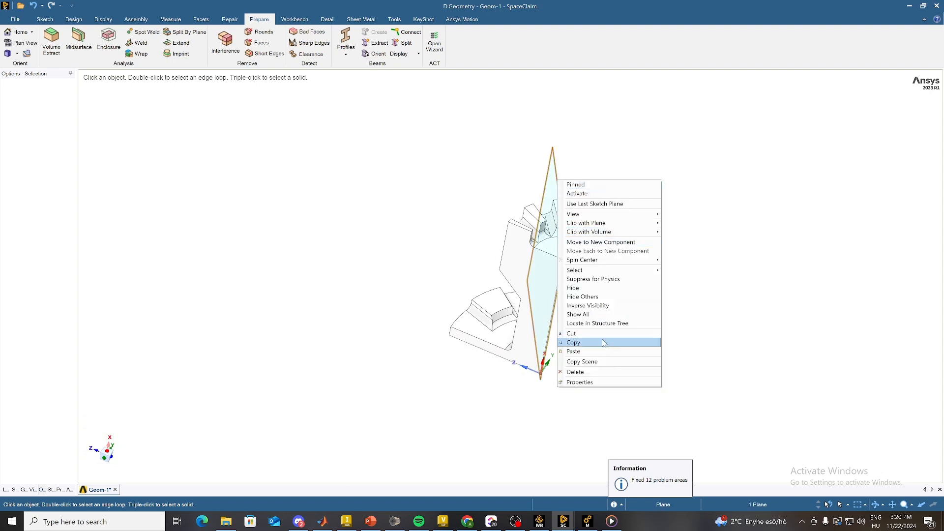
{"action": "left_click", "coordinate": [593, 372]}
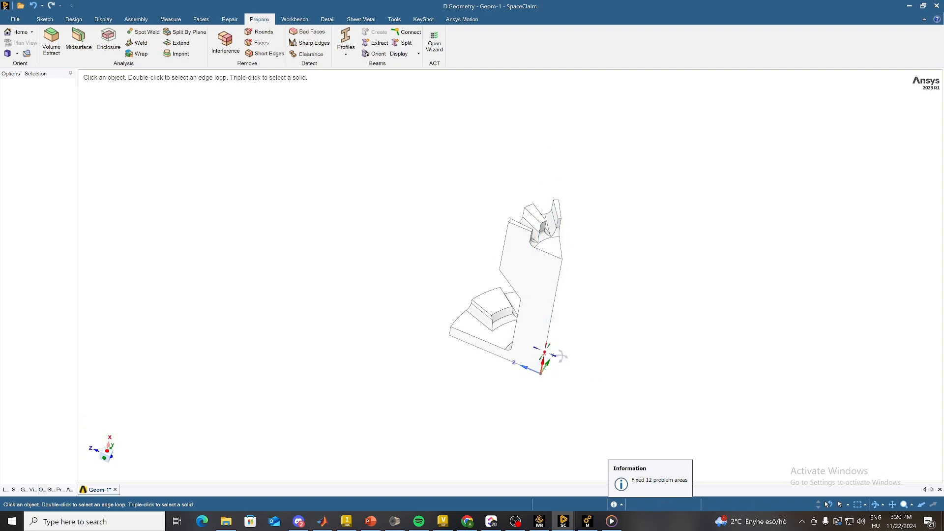
{"action": "middle_click_drag", "start_coordinate": [593, 373], "coordinate": [542, 395]}
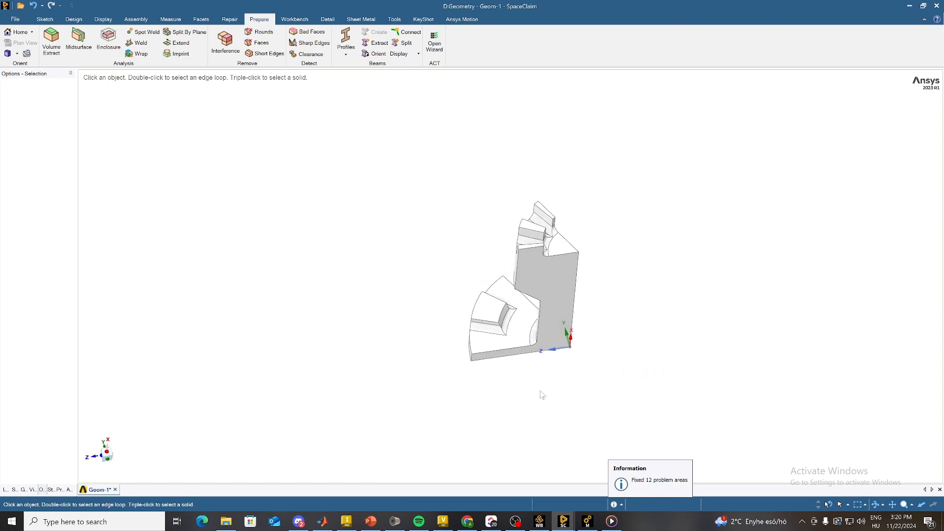
Step: Switch to Workbench, connect geometry D and system B's Engineering Data to Static Structural C, and open its Model
{"action": "left_click", "coordinate": [540, 521]}
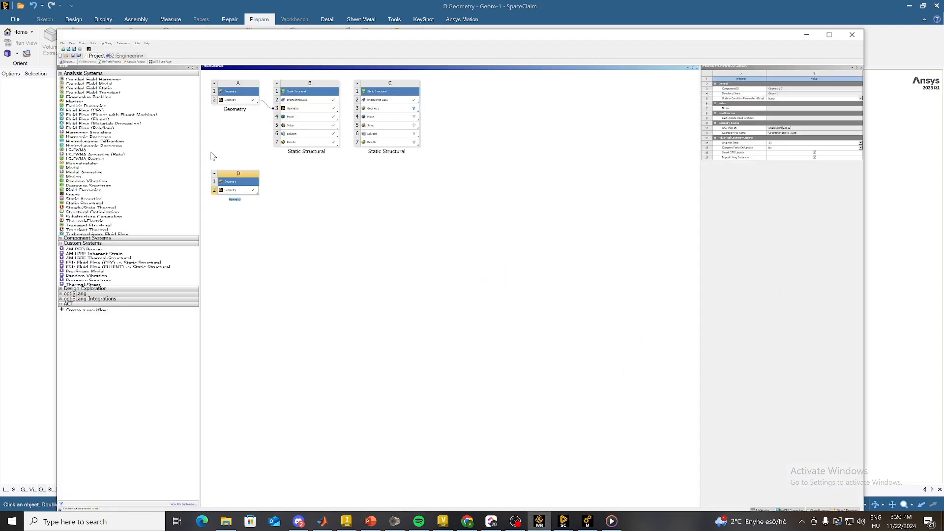
{"action": "left_click_drag", "start_coordinate": [251, 194], "coordinate": [375, 103]}
{"action": "left_click", "coordinate": [333, 101]}
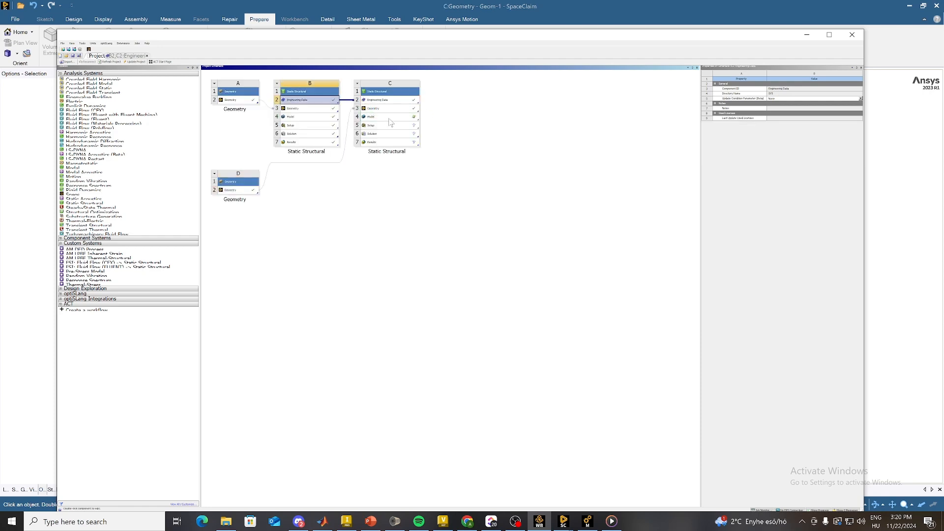
{"action": "left_click", "coordinate": [389, 118]}
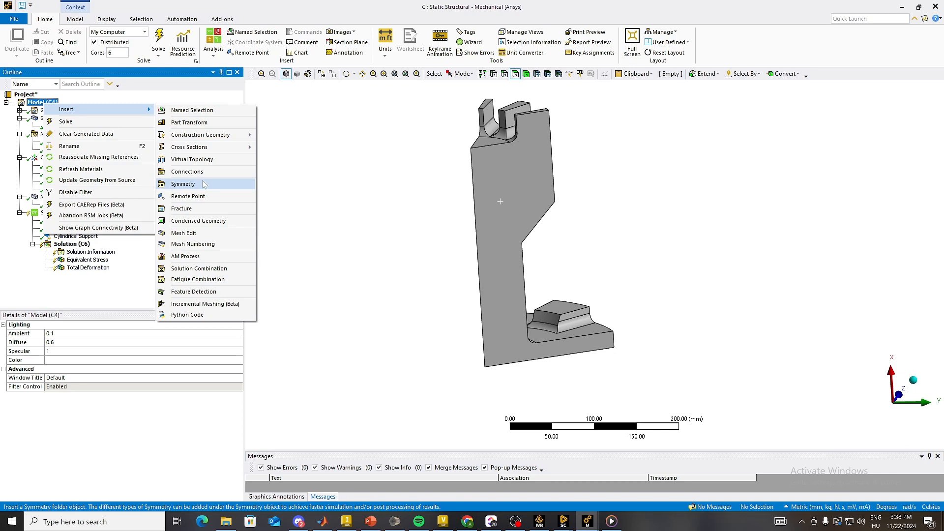
Step: Add a Symmetry folder to the model and insert a Symmetry Region in it
{"action": "left_click", "coordinate": [197, 181]}
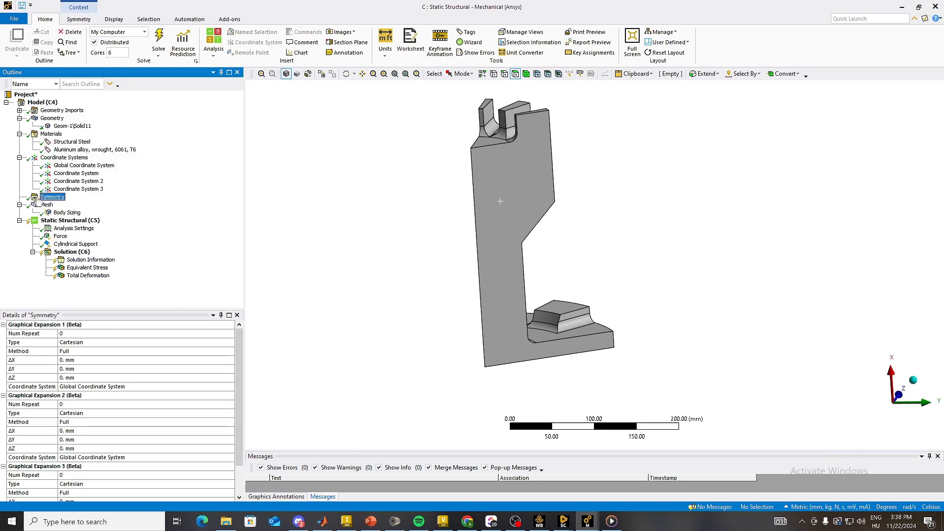
{"action": "right_click", "coordinate": [37, 198]}
{"action": "mouse_move", "coordinate": [69, 202]}
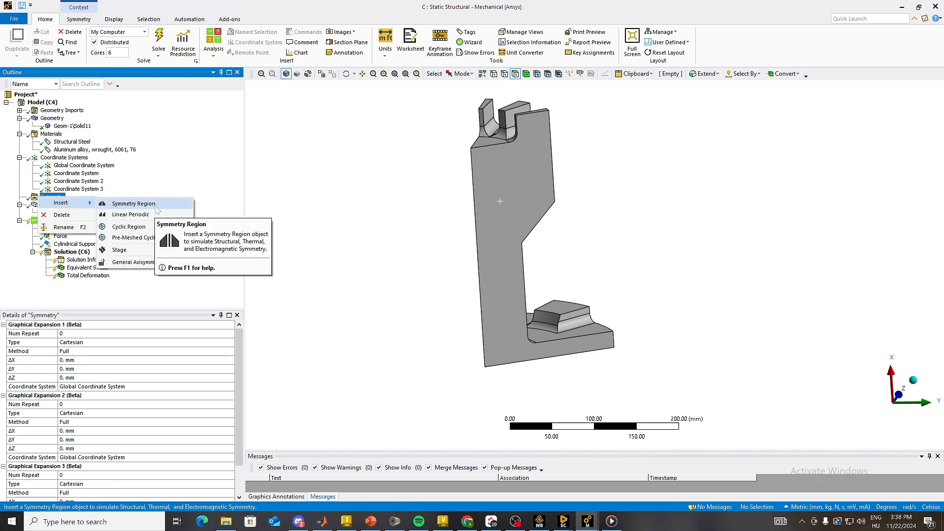
{"action": "left_click", "coordinate": [156, 207]}
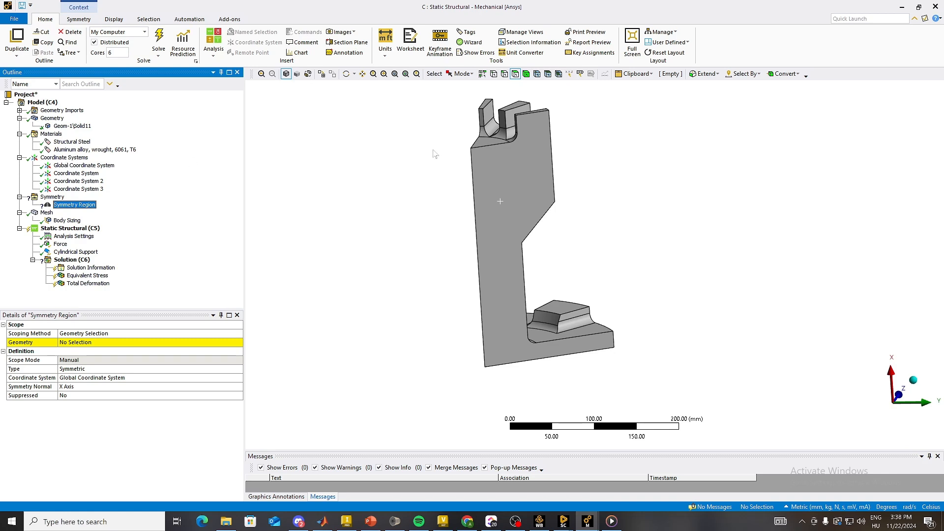
{"action": "scroll", "coordinate": [546, 170], "scroll_direction": "down", "scroll_amount": 2}
{"action": "scroll", "coordinate": [554, 162], "scroll_direction": "up", "scroll_amount": 3}
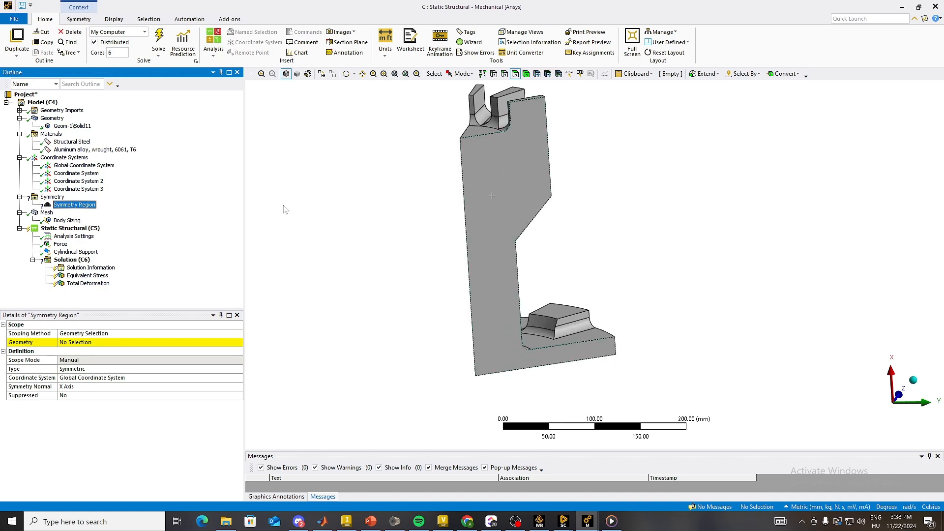
Step: Insert a Cartesian coordinate system and set its origin from one flat radial cut face of the sector
{"action": "left_click", "coordinate": [64, 157]}
{"action": "right_click", "coordinate": [63, 158]}
{"action": "mouse_move", "coordinate": [93, 165]}
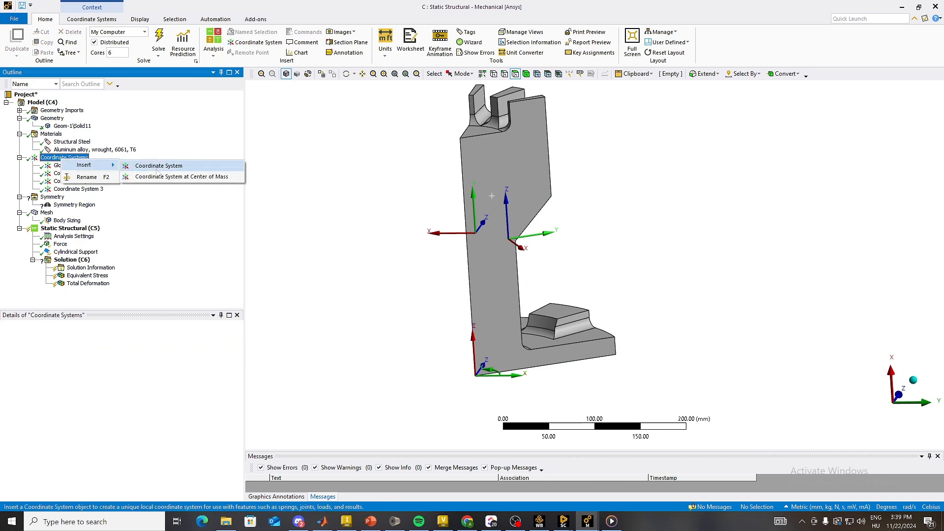
{"action": "left_click", "coordinate": [157, 166]}
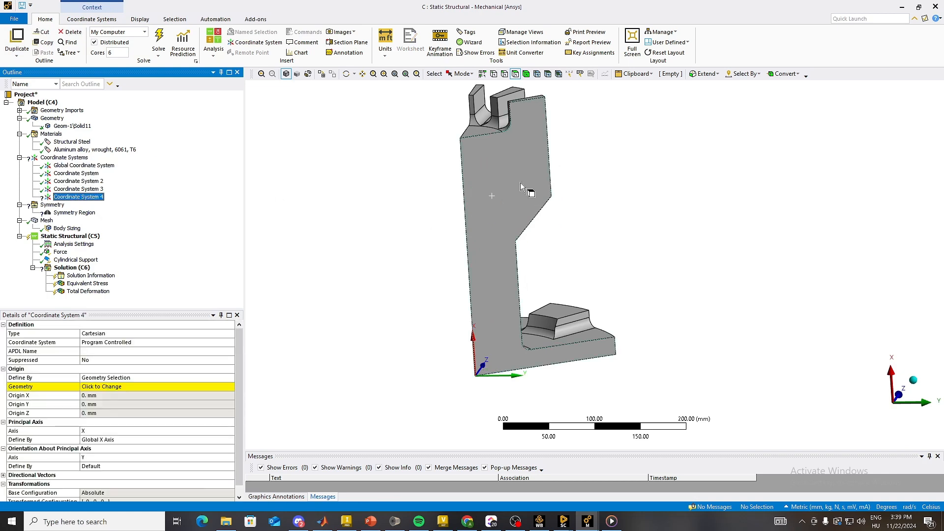
{"action": "middle_click_drag", "start_coordinate": [542, 224], "coordinate": [467, 306]}
{"action": "left_click", "coordinate": [511, 201]}
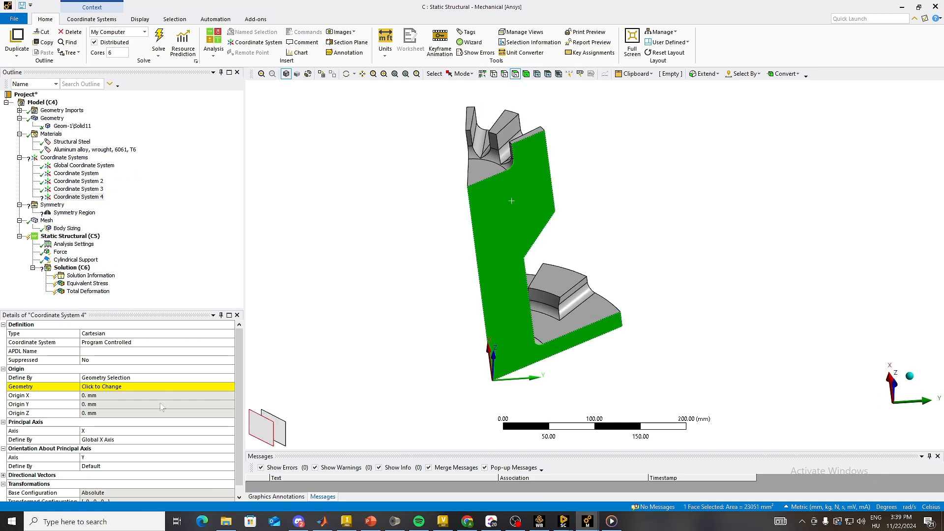
{"action": "left_click", "coordinate": [95, 387]}
{"action": "left_click", "coordinate": [116, 387]}
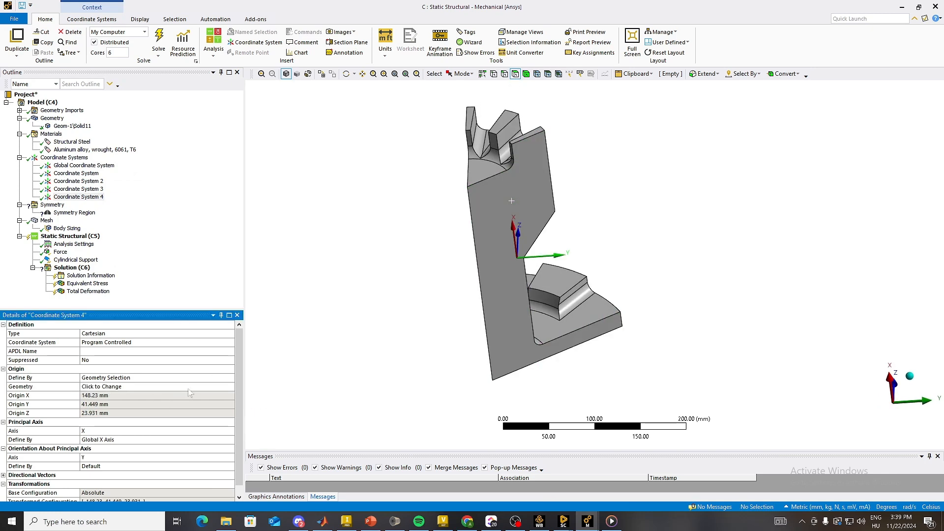
Step: Define the new coordinate system's principal X axis by Geometry Selection, using the same flat radial cut face
{"action": "middle_click_drag", "start_coordinate": [593, 348], "coordinate": [621, 305]}
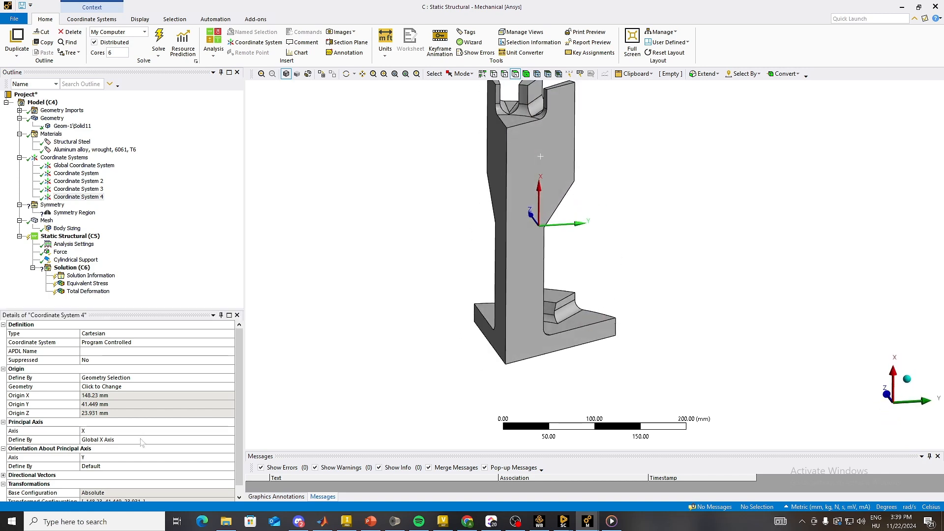
{"action": "left_click", "coordinate": [179, 440]}
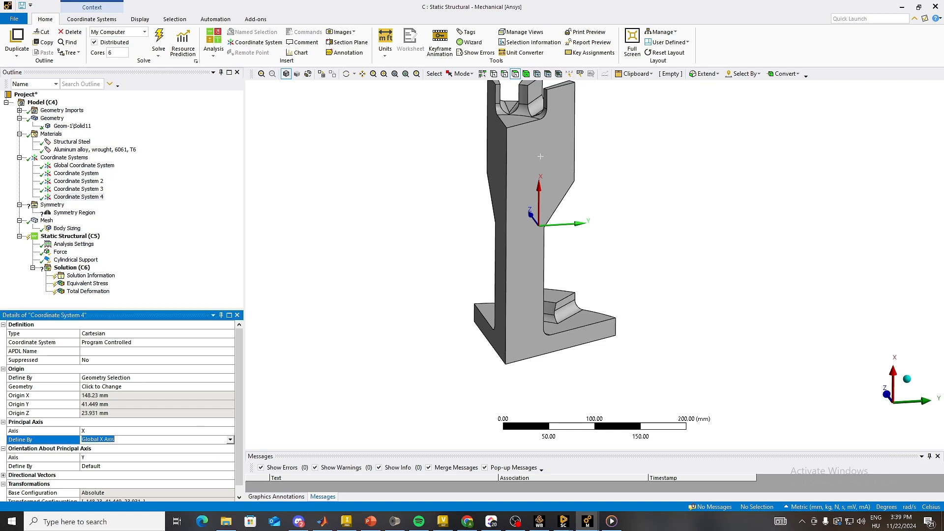
{"action": "left_click", "coordinate": [230, 440]}
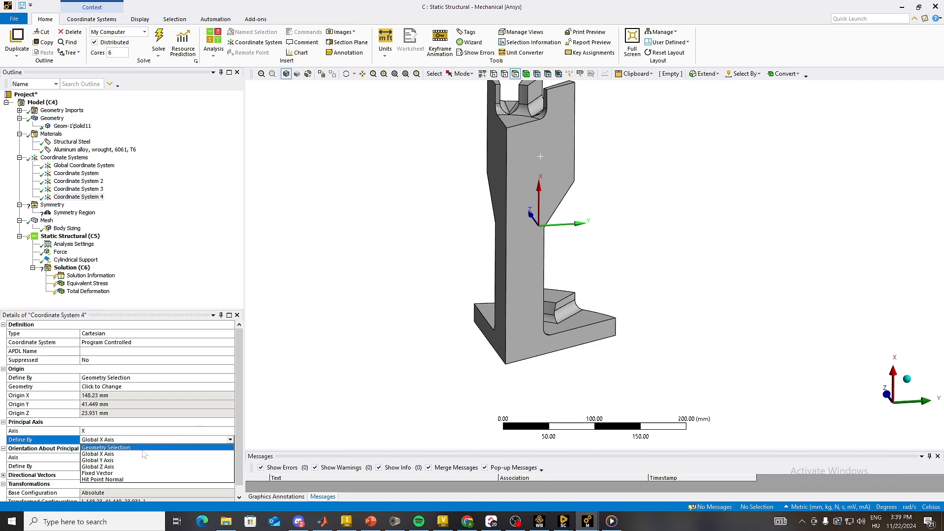
{"action": "middle_click_drag", "start_coordinate": [590, 260], "coordinate": [523, 305]}
{"action": "left_click", "coordinate": [230, 439]}
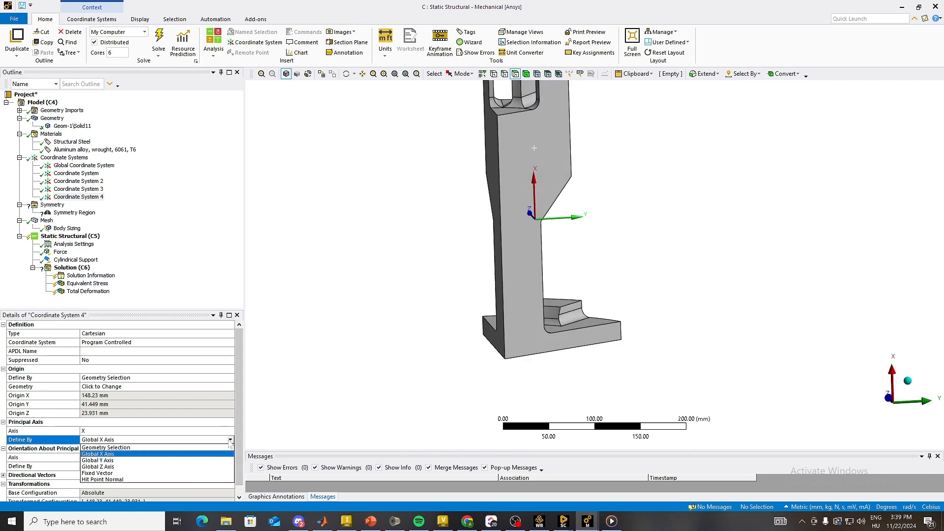
{"action": "left_click", "coordinate": [139, 451]}
{"action": "left_click", "coordinate": [526, 175]}
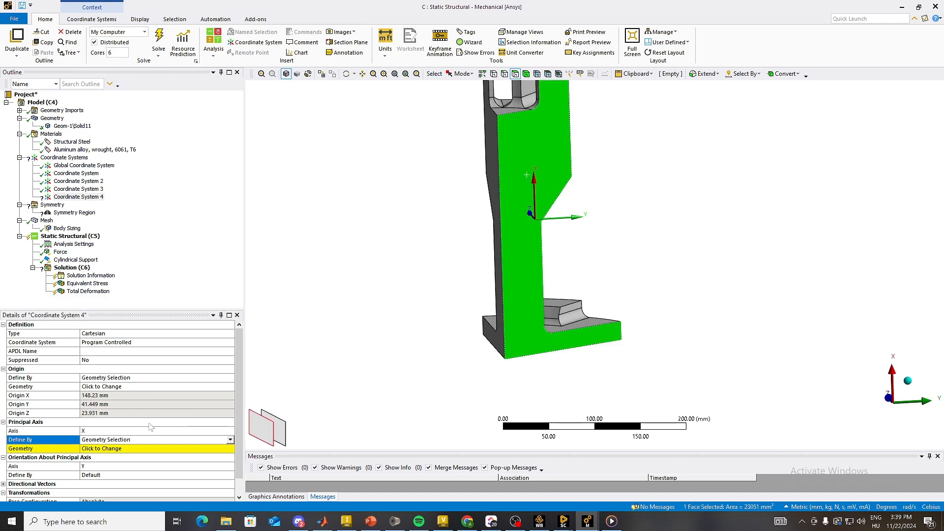
{"action": "left_click", "coordinate": [104, 449]}
{"action": "left_click", "coordinate": [107, 449]}
{"action": "middle_click_drag", "start_coordinate": [495, 281], "coordinate": [541, 246]}
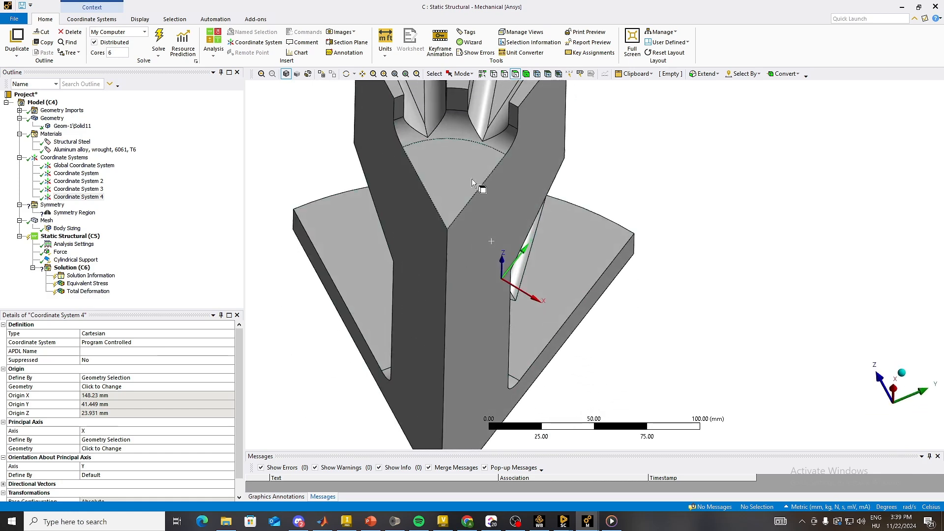
Step: Insert another Cartesian coordinate system and set its origin from the sector's other flat radial cut face
{"action": "right_click", "coordinate": [58, 160]}
{"action": "mouse_move", "coordinate": [61, 163]}
{"action": "left_click", "coordinate": [148, 163]}
{"action": "left_click", "coordinate": [399, 229]}
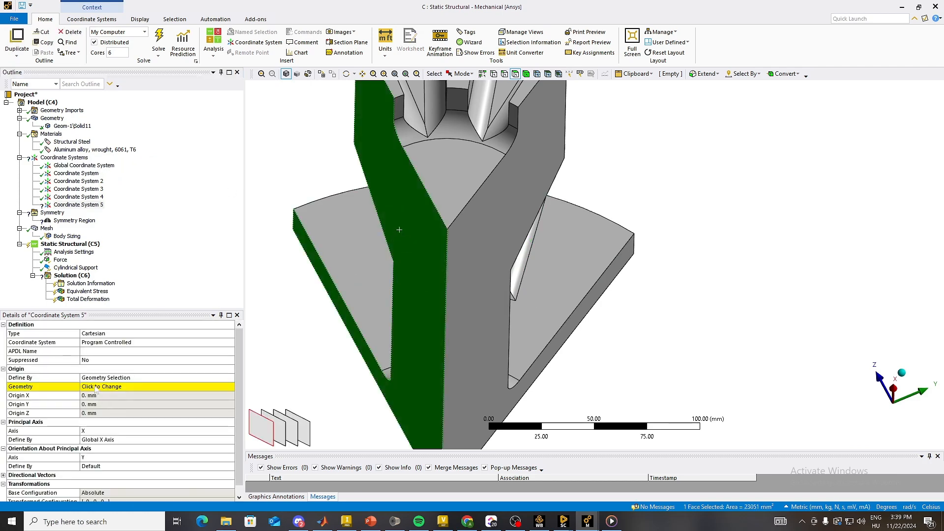
{"action": "left_click", "coordinate": [97, 388]}
{"action": "left_click", "coordinate": [111, 388]}
Step: Define this coordinate system's principal X axis by Geometry Selection, using the same radial cut face as its origin
{"action": "left_click", "coordinate": [180, 439]}
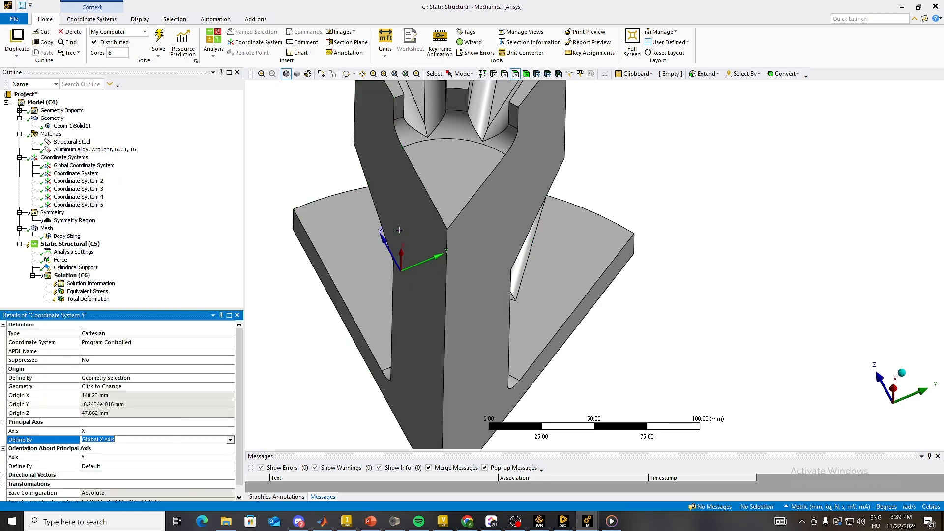
{"action": "left_click", "coordinate": [230, 440]}
{"action": "left_click", "coordinate": [148, 448]}
{"action": "left_click", "coordinate": [400, 306]}
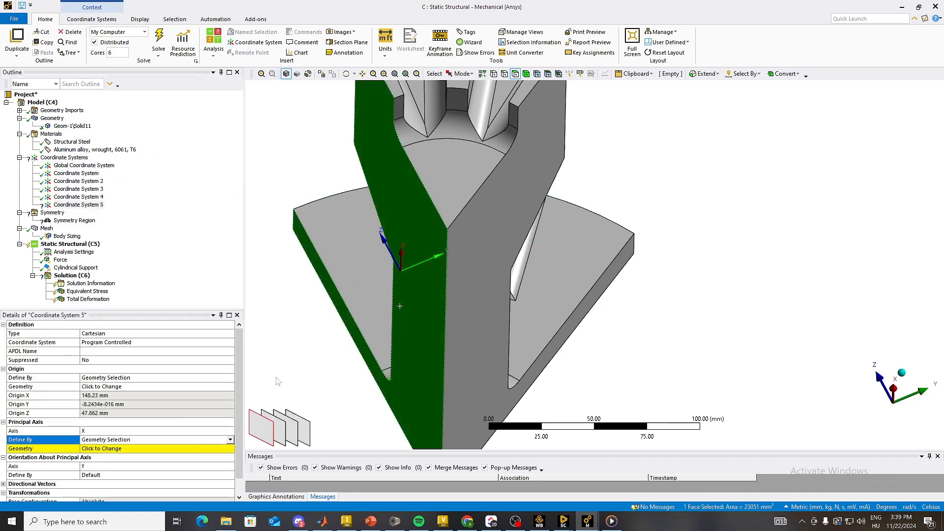
{"action": "left_click", "coordinate": [97, 448]}
{"action": "left_click", "coordinate": [97, 448]}
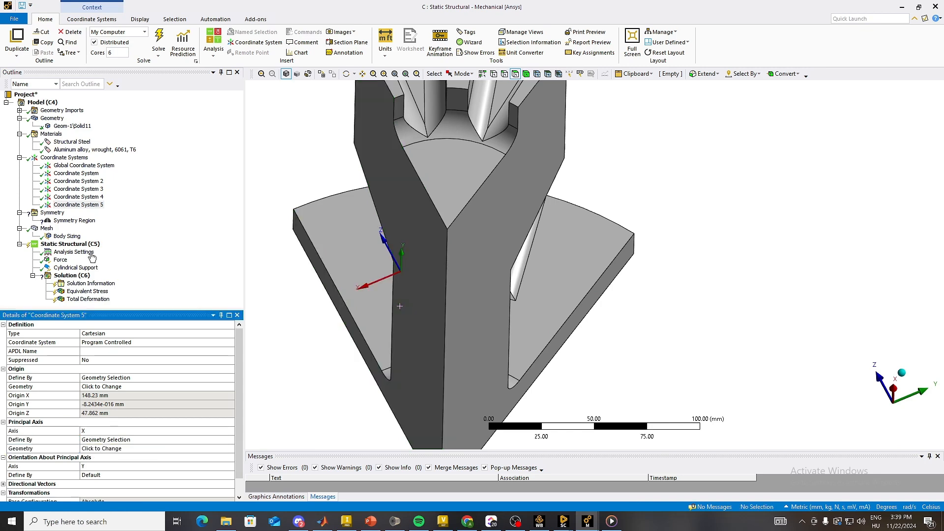
Step: Rename Coordinate System 5 as 2nd and Coordinate System 4 as 1st
{"action": "left_click", "coordinate": [88, 206]}
{"action": "left_click", "coordinate": [88, 205]}
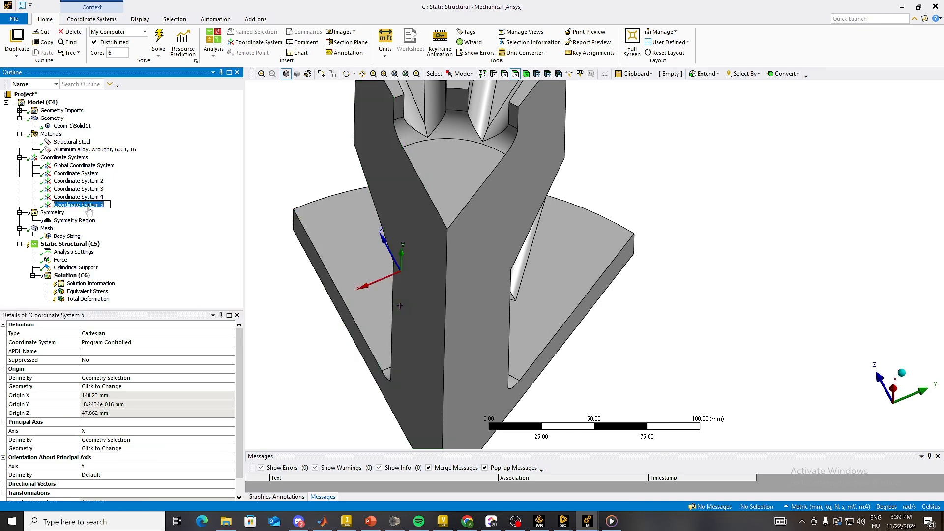
{"action": "type", "text": "2nd"}
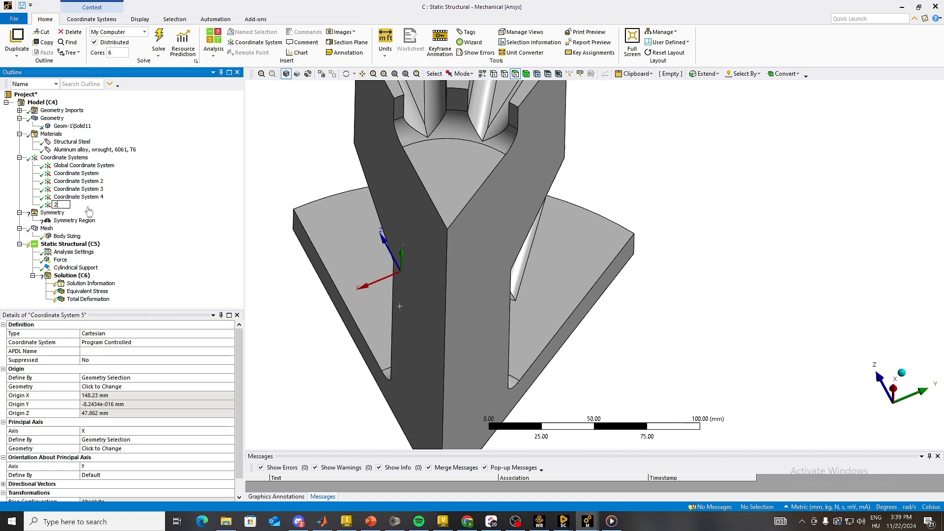
{"action": "key", "text": "Return"}
{"action": "left_click", "coordinate": [94, 200]}
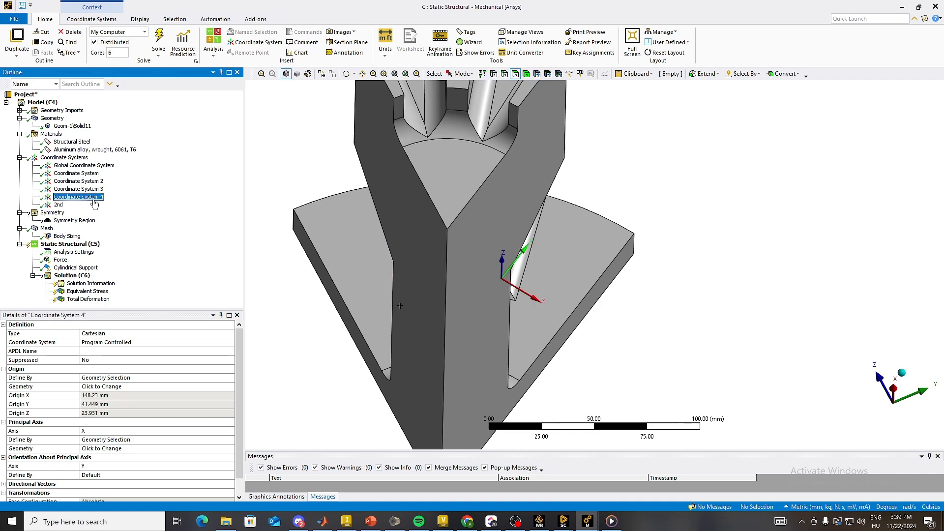
{"action": "type", "text": "1"}
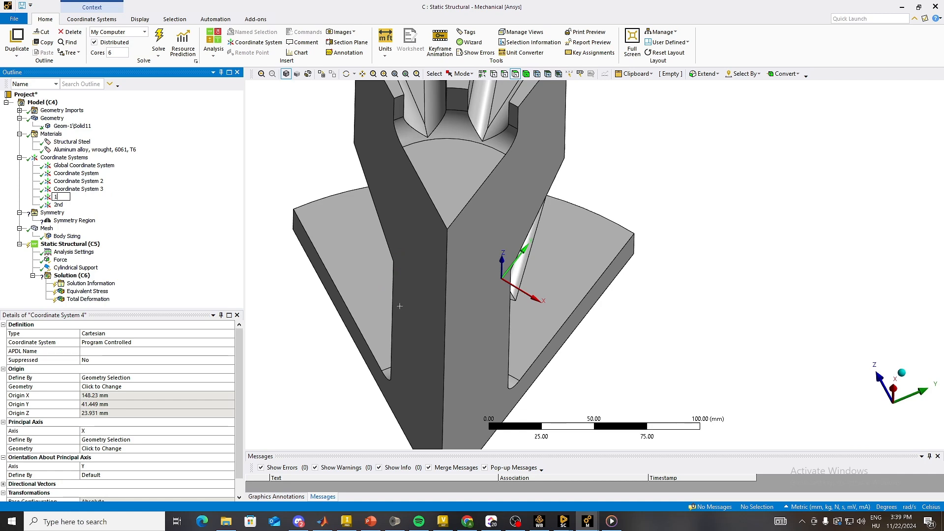
{"action": "type", "text": "st"}
{"action": "key", "text": "Return"}
Step: Examine the placement and axis directions of all coordinate systems on the sector, including those at its inner corner
{"action": "left_click", "coordinate": [69, 158]}
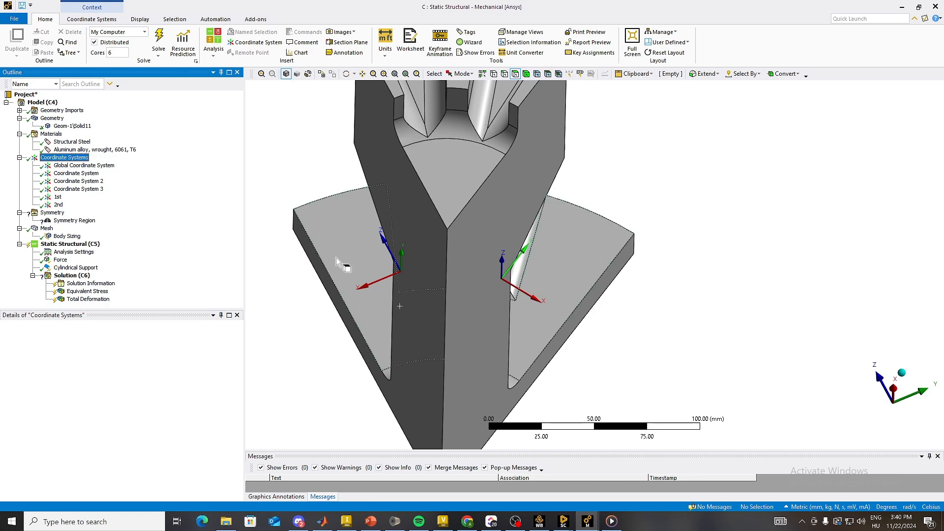
{"action": "middle_click_drag", "start_coordinate": [340, 265], "coordinate": [319, 295]}
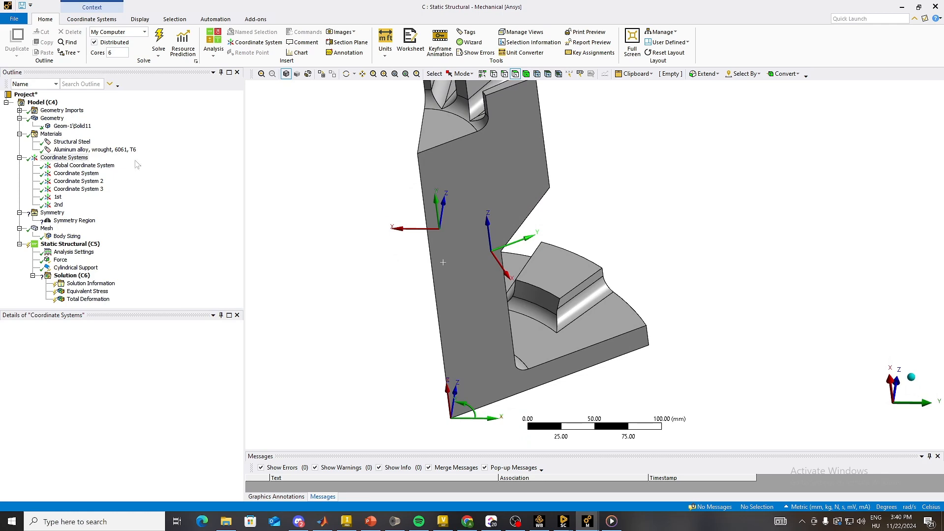
{"action": "middle_click_drag", "start_coordinate": [404, 261], "coordinate": [521, 366]}
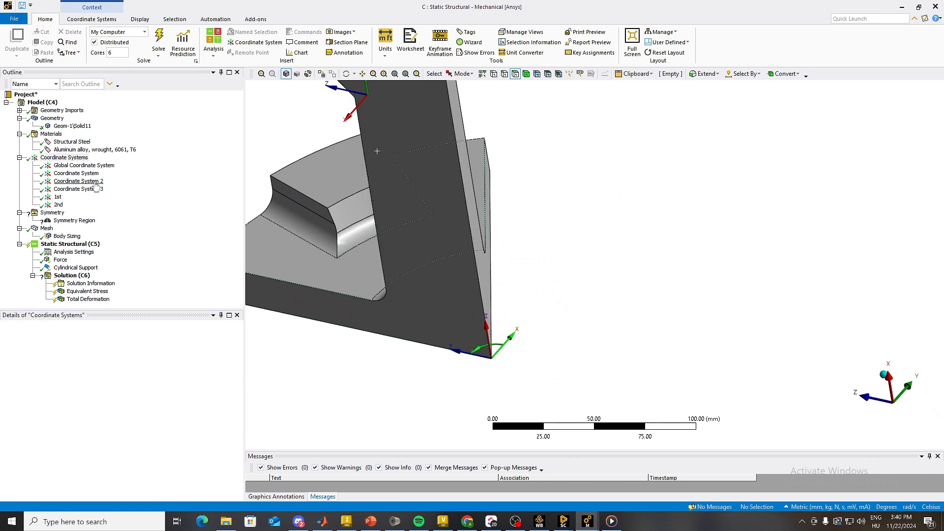
{"action": "scroll", "coordinate": [487, 351], "scroll_direction": "up", "scroll_amount": 3}
{"action": "mouse_move", "coordinate": [492, 359]}
{"action": "middle_mouse_down"}
{"action": "mouse_move", "coordinate": [481, 318]}
{"action": "mouse_move", "coordinate": [487, 350]}
{"action": "middle_mouse_up"}
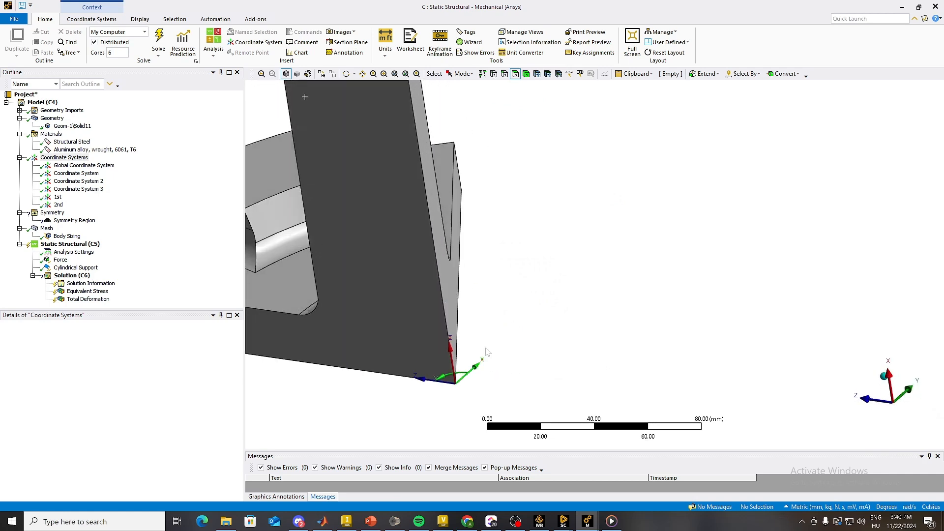
{"action": "middle_click_drag", "start_coordinate": [509, 383], "coordinate": [507, 351], "text": "ctrl"}
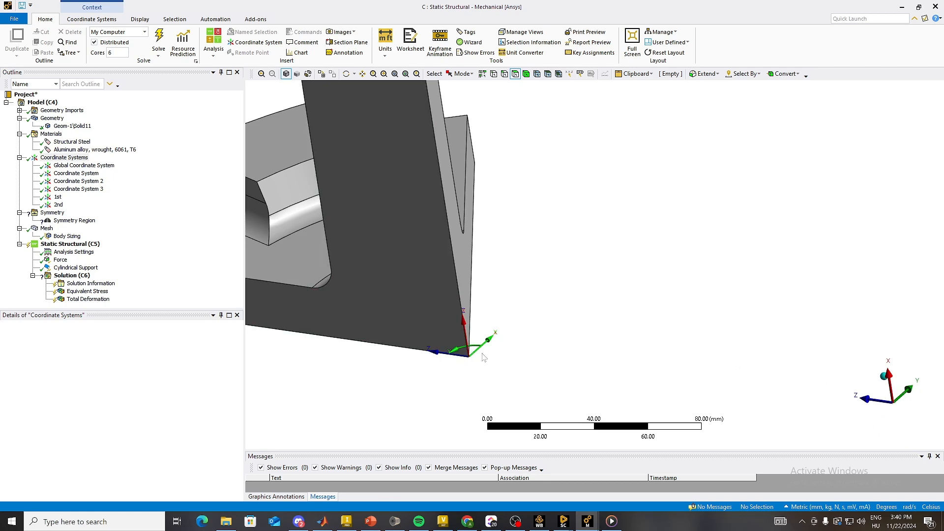
{"action": "middle_click_drag", "start_coordinate": [498, 370], "coordinate": [570, 318]}
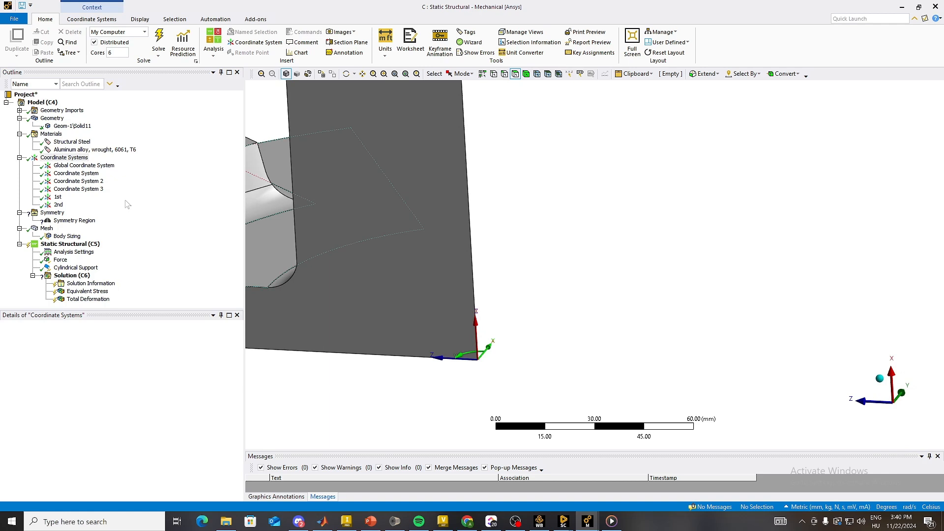
Step: Insert a new coordinate system and define its origin by Global Coordinates
{"action": "right_click", "coordinate": [79, 158]}
{"action": "mouse_move", "coordinate": [118, 163]}
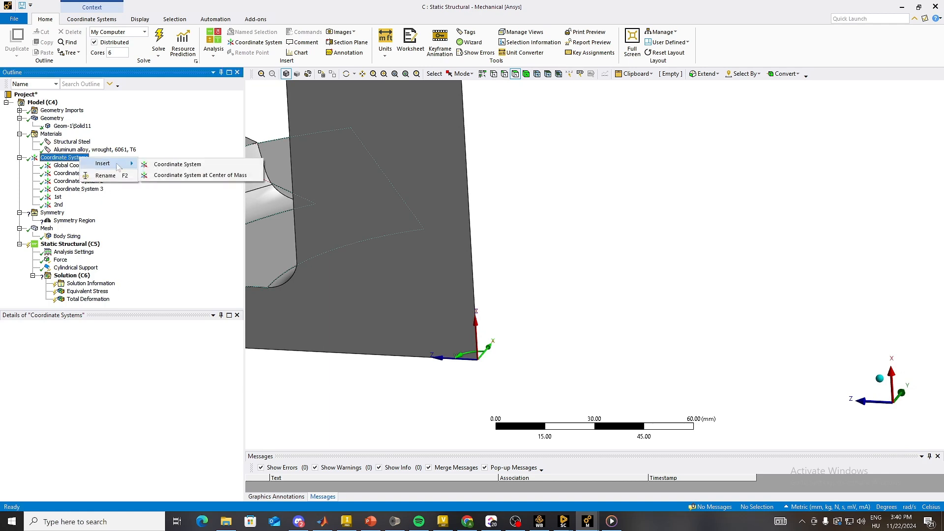
{"action": "left_click", "coordinate": [152, 166]}
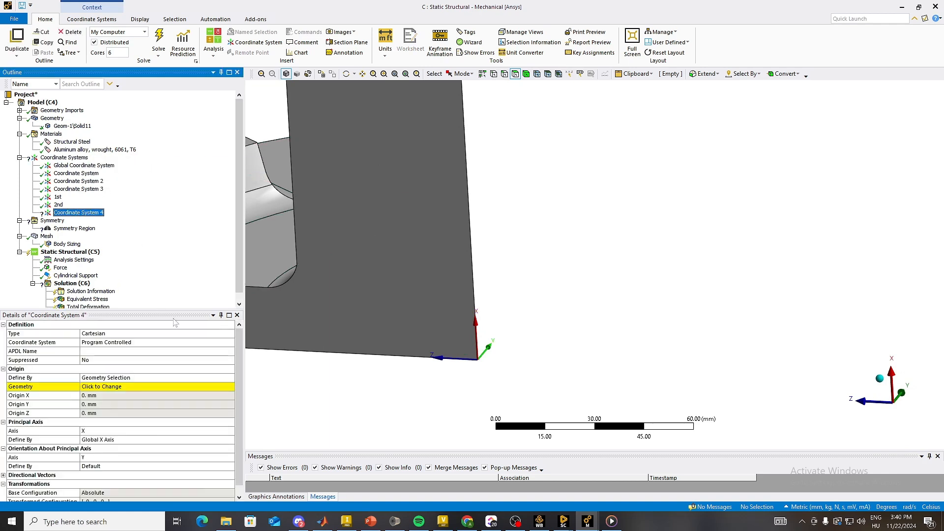
{"action": "left_click", "coordinate": [162, 377]}
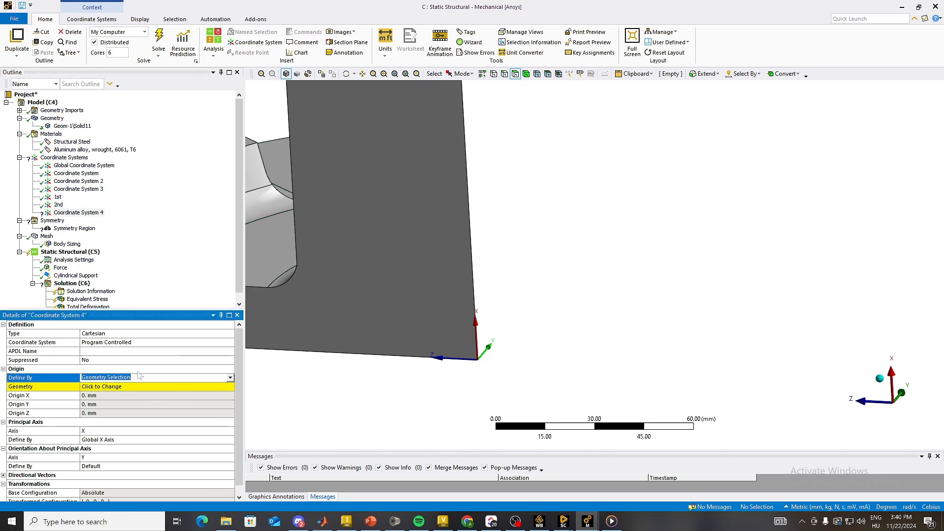
{"action": "left_click", "coordinate": [230, 378]}
{"action": "left_click", "coordinate": [192, 395]}
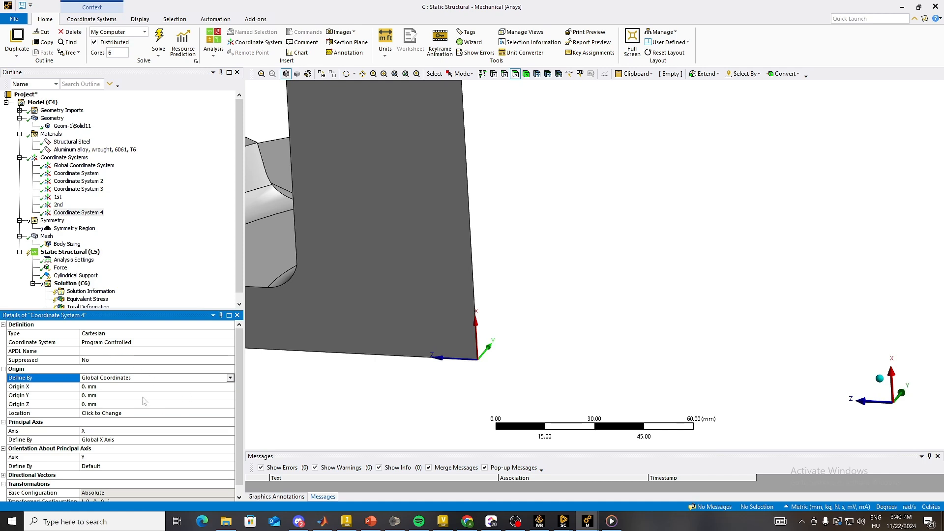
Step: Change the new coordinate system's type to Cylindrical and inspect its axes at the sector's corner
{"action": "middle_click_drag", "start_coordinate": [338, 397], "coordinate": [414, 350]}
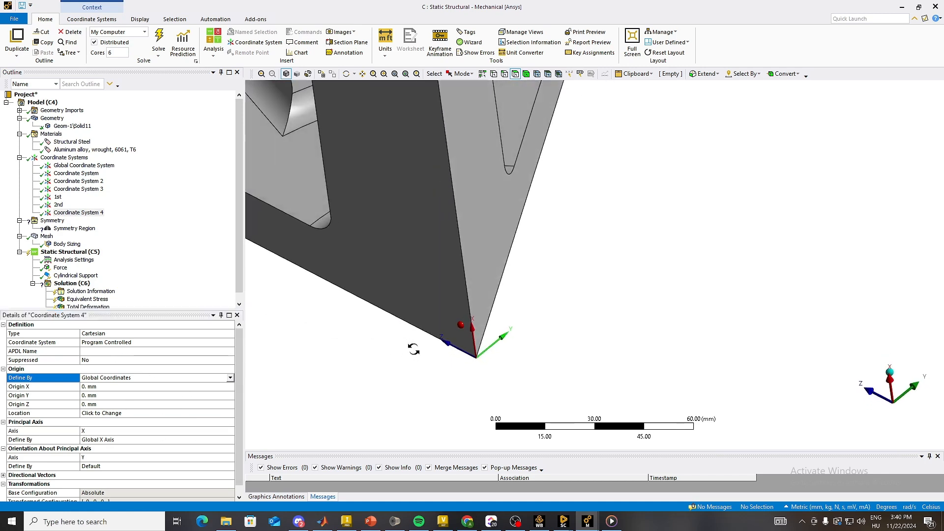
{"action": "left_click", "coordinate": [178, 334]}
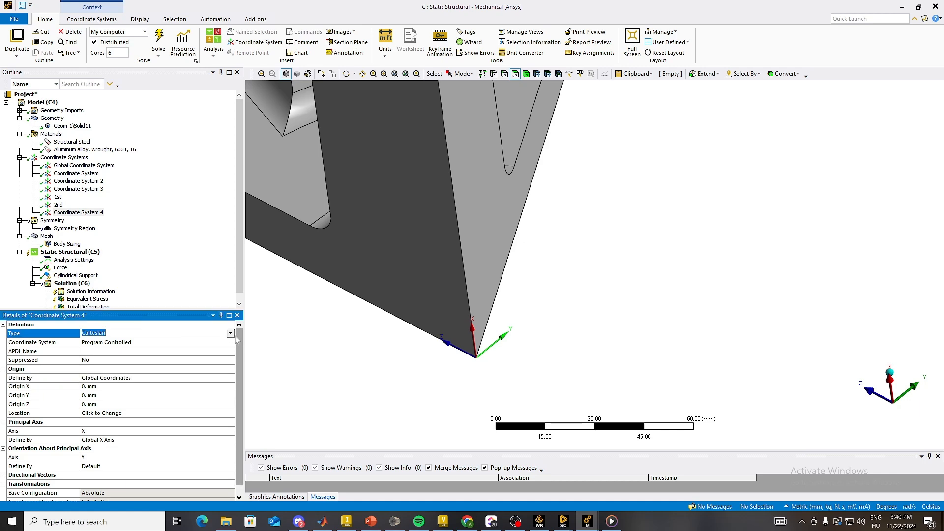
{"action": "left_click", "coordinate": [182, 333]}
{"action": "left_click", "coordinate": [186, 348]}
{"action": "middle_click_drag", "start_coordinate": [399, 401], "coordinate": [447, 407]}
{"action": "scroll", "coordinate": [409, 375], "scroll_direction": "up", "scroll_amount": 2}
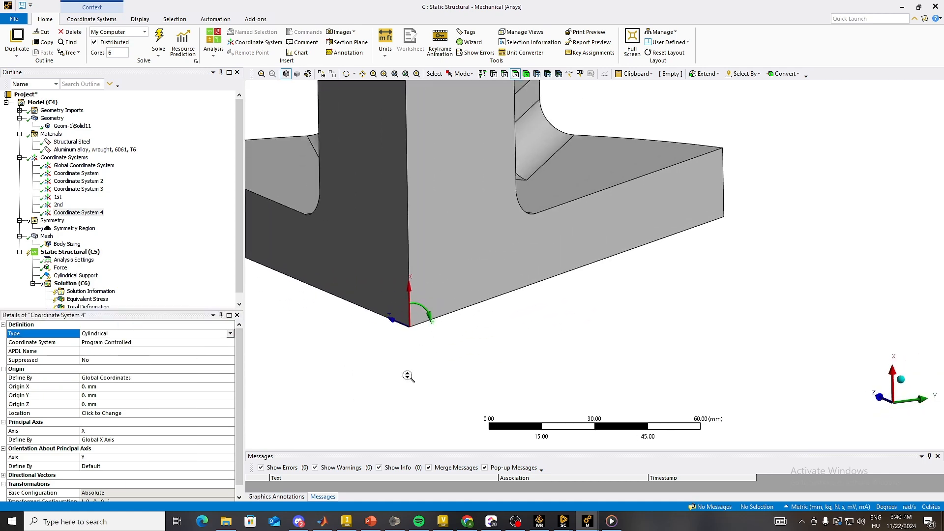
{"action": "middle_click_drag", "start_coordinate": [356, 363], "coordinate": [423, 381], "text": "ctrl"}
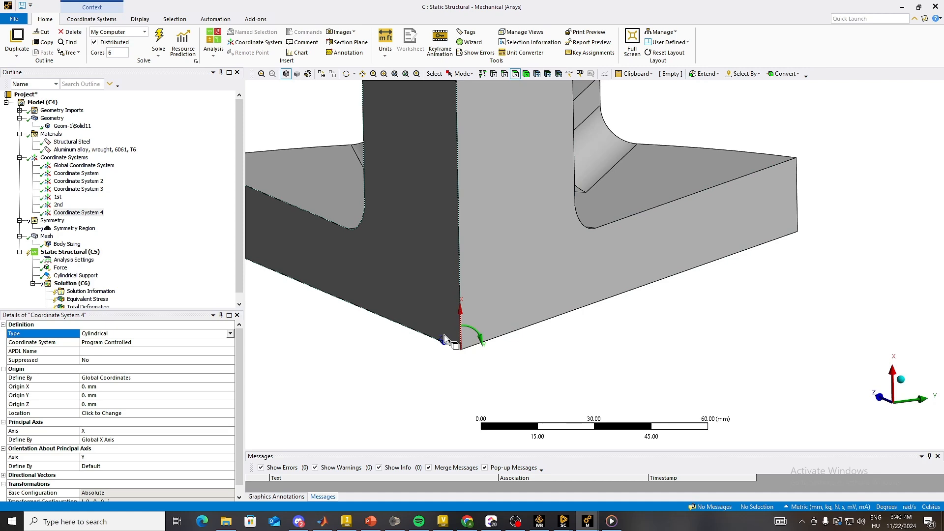
Step: Add a Rotate Z transformation of 90° to the cylindrical coordinate system
{"action": "scroll", "coordinate": [127, 423], "scroll_direction": "down", "scroll_amount": 1}
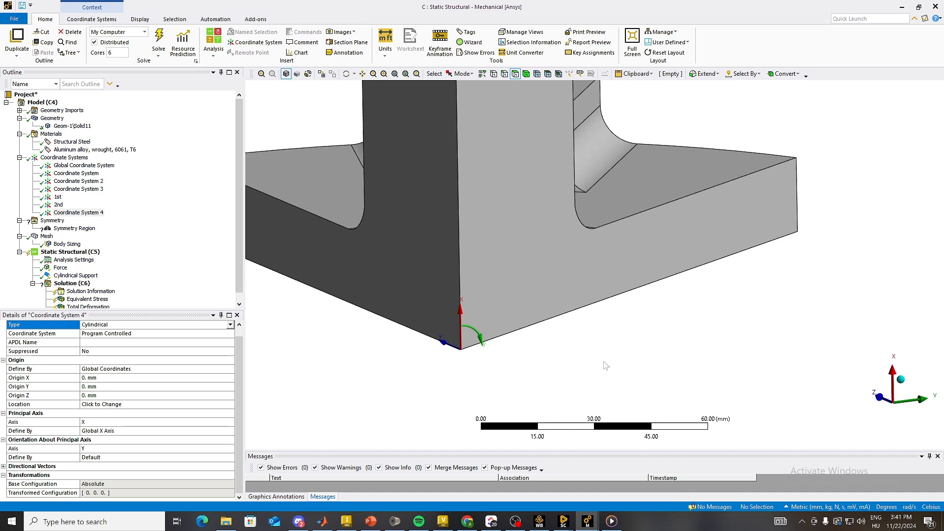
{"action": "left_click", "coordinate": [94, 20]}
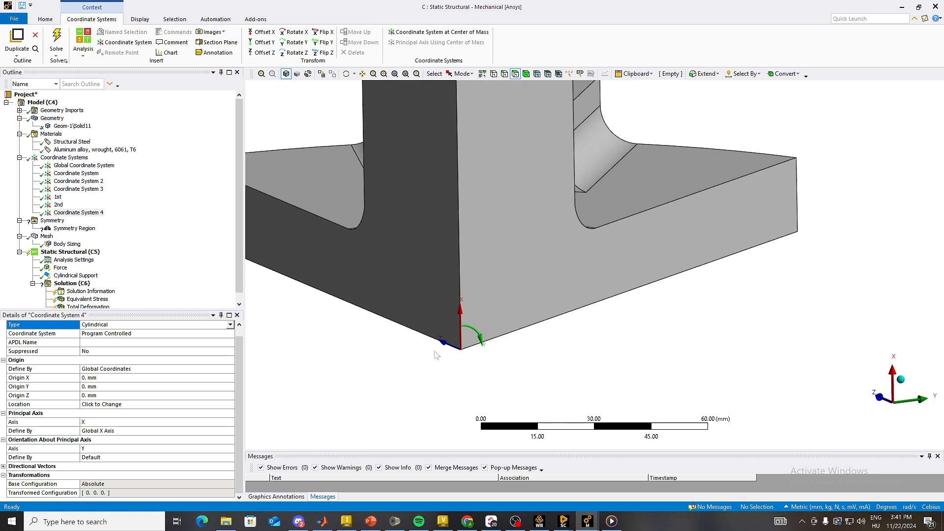
{"action": "left_click", "coordinate": [294, 53]}
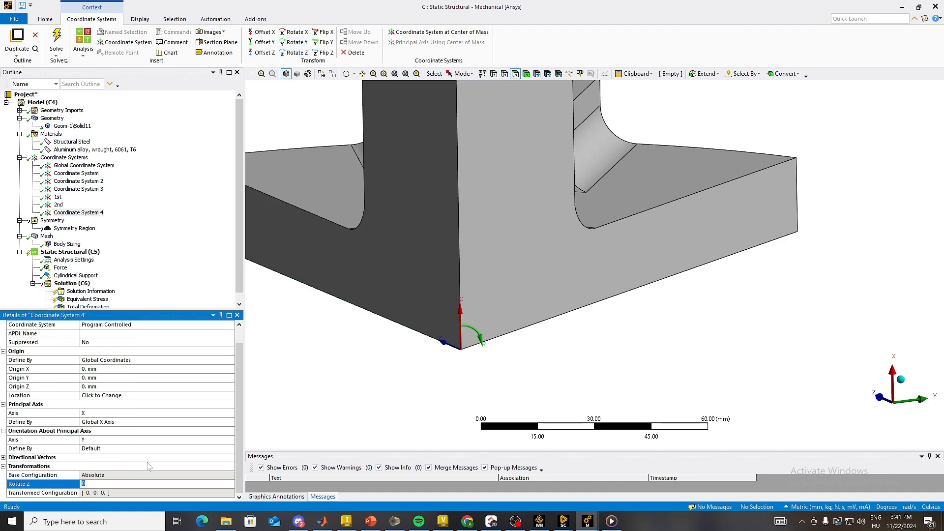
{"action": "key", "text": "Return"}
{"action": "middle_click_drag", "start_coordinate": [412, 352], "coordinate": [370, 365]}
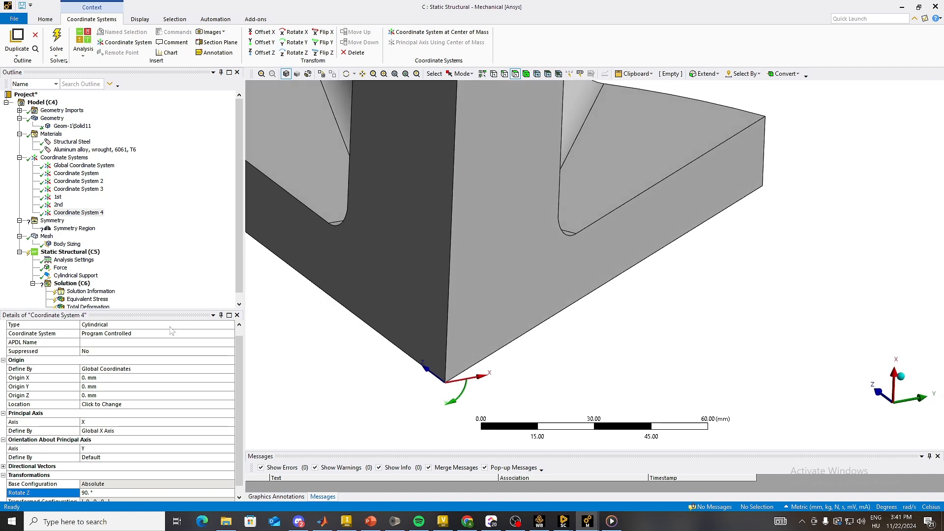
Step: Add a Rotate X transformation of 90° to the cylindrical coordinate system and check its resulting axes
{"action": "left_click", "coordinate": [294, 33]}
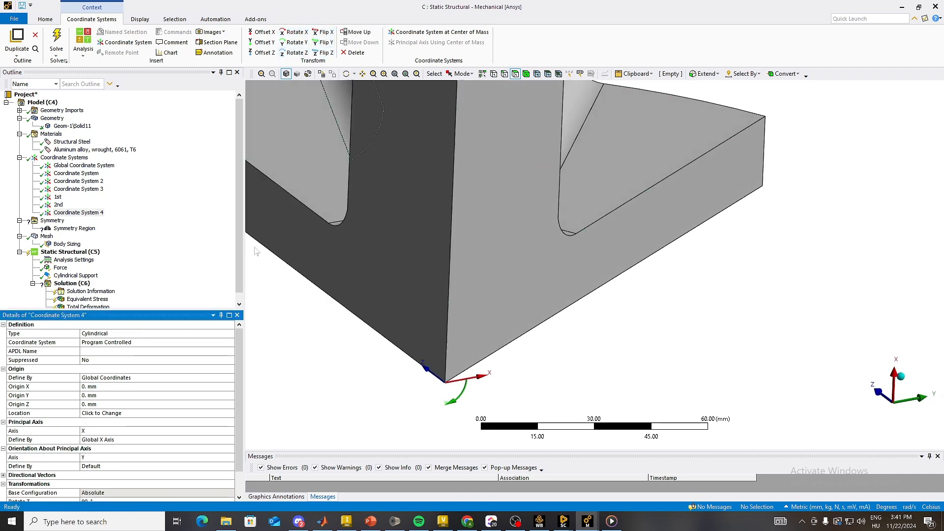
{"action": "scroll", "coordinate": [152, 454], "scroll_direction": "down", "scroll_amount": 1}
{"action": "type", "text": "90"}
{"action": "key", "text": "Return"}
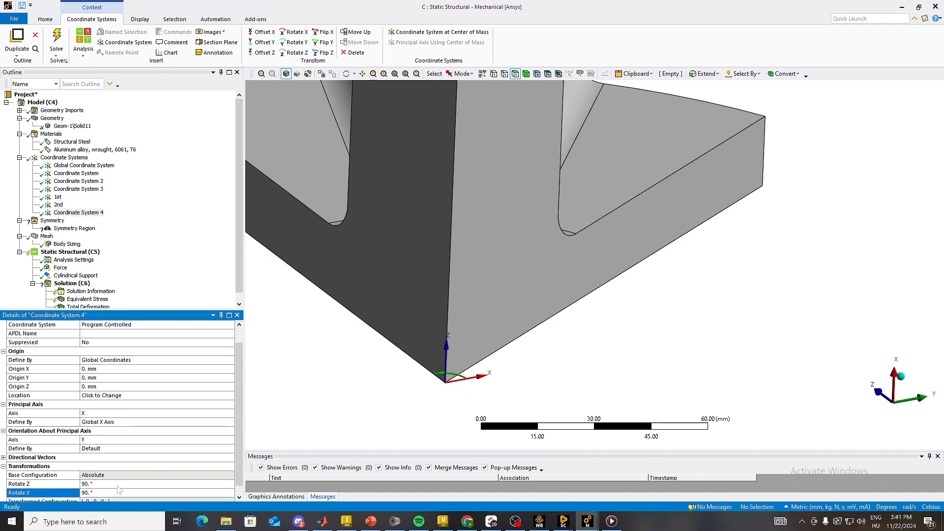
{"action": "mouse_move", "coordinate": [497, 370]}
{"action": "middle_mouse_down"}
{"action": "mouse_move", "coordinate": [466, 411]}
{"action": "mouse_move", "coordinate": [501, 352]}
{"action": "middle_mouse_up"}
{"action": "middle_click_drag", "start_coordinate": [446, 375], "coordinate": [348, 349]}
{"action": "left_click", "coordinate": [79, 213]}
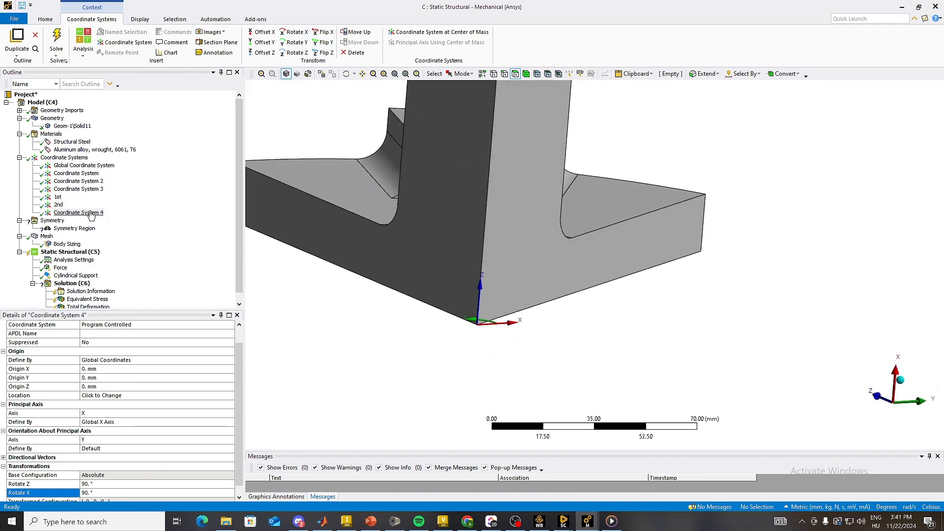
Step: Scope the Symmetry Region to the radial cut face that carries the 1st coordinate system
{"action": "left_click", "coordinate": [79, 228]}
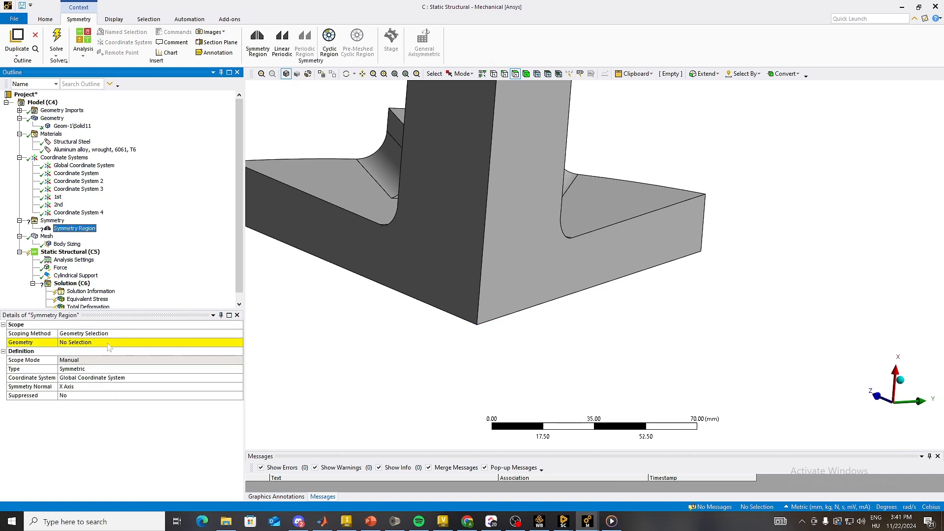
{"action": "scroll", "coordinate": [287, 290], "scroll_direction": "up", "scroll_amount": 1}
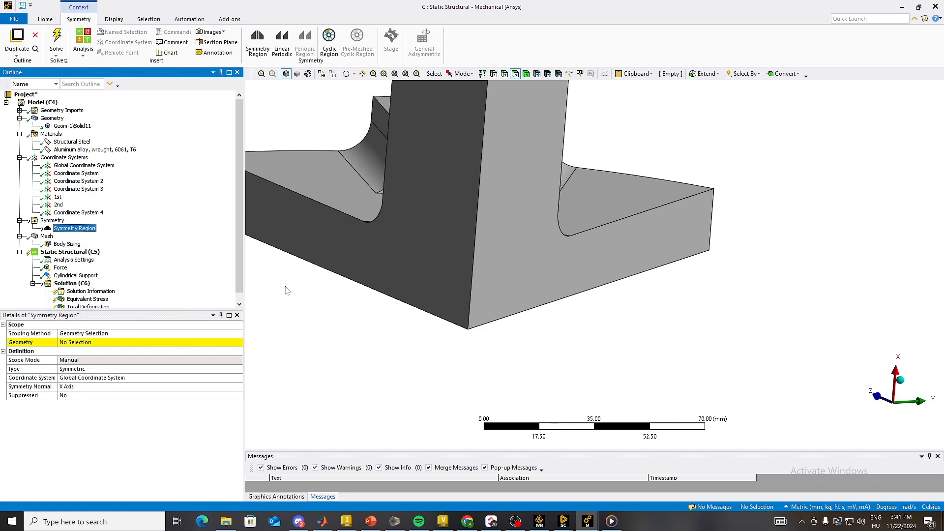
{"action": "scroll", "coordinate": [361, 317], "scroll_direction": "down", "scroll_amount": 4}
{"action": "middle_click_drag", "start_coordinate": [362, 313], "coordinate": [257, 426], "text": "ctrl"}
{"action": "left_click", "coordinate": [103, 342]}
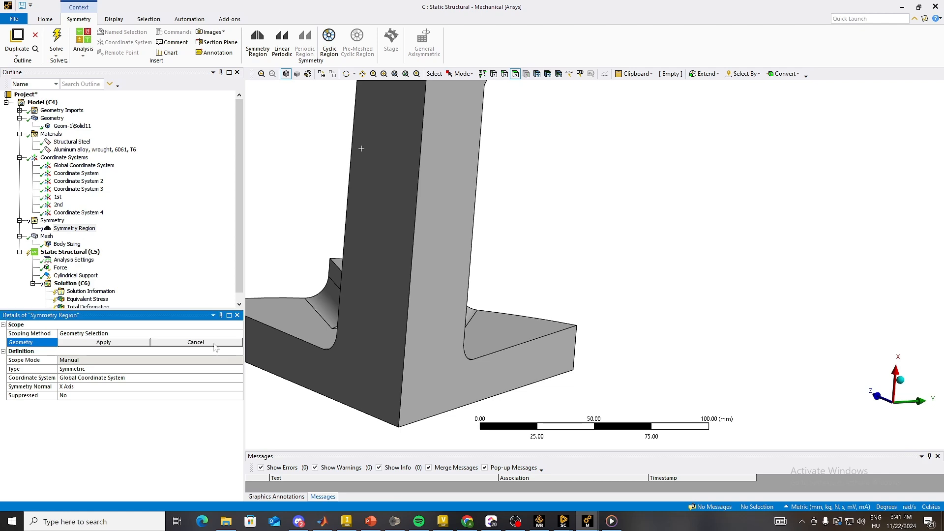
{"action": "left_click", "coordinate": [432, 281]}
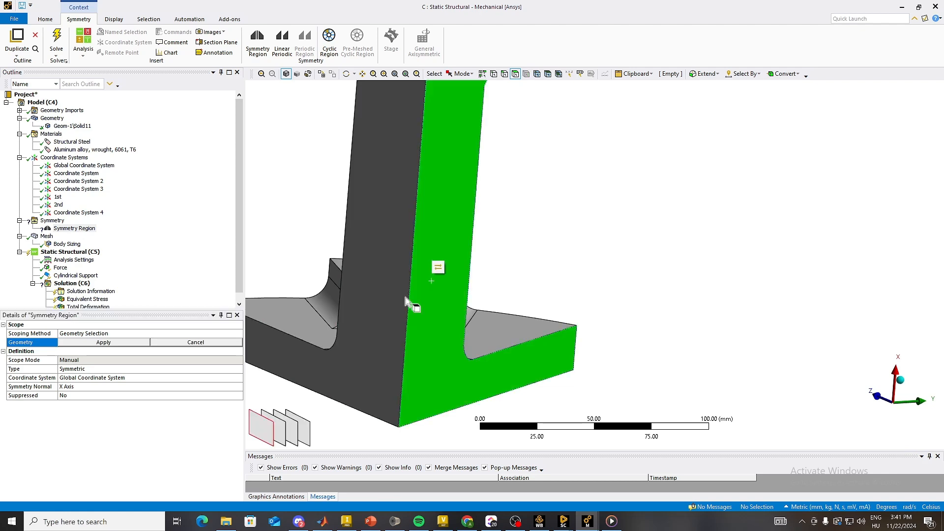
{"action": "left_click", "coordinate": [91, 343]}
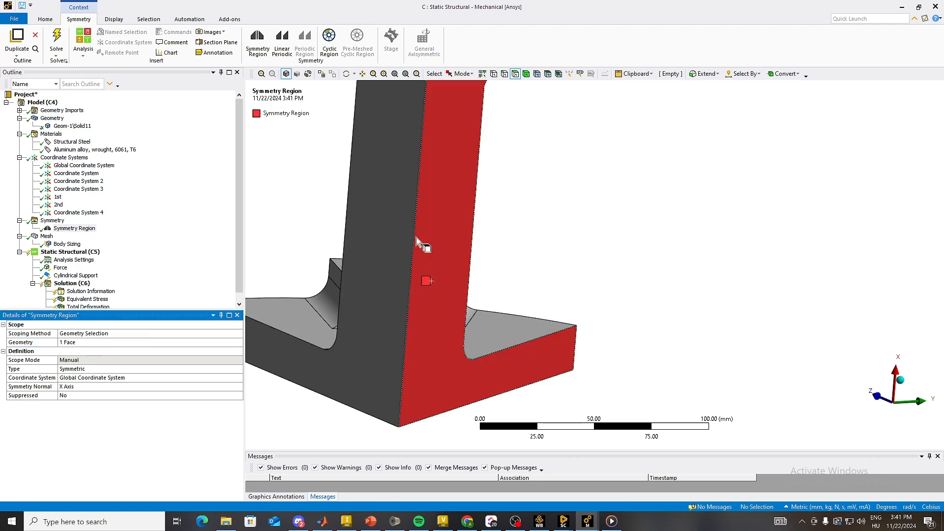
Step: Assign the 1st coordinate system to the Symmetry Region, keeping X Axis as the symmetry normal
{"action": "middle_click_drag", "start_coordinate": [421, 306], "coordinate": [391, 379]}
{"action": "left_click", "coordinate": [202, 377]}
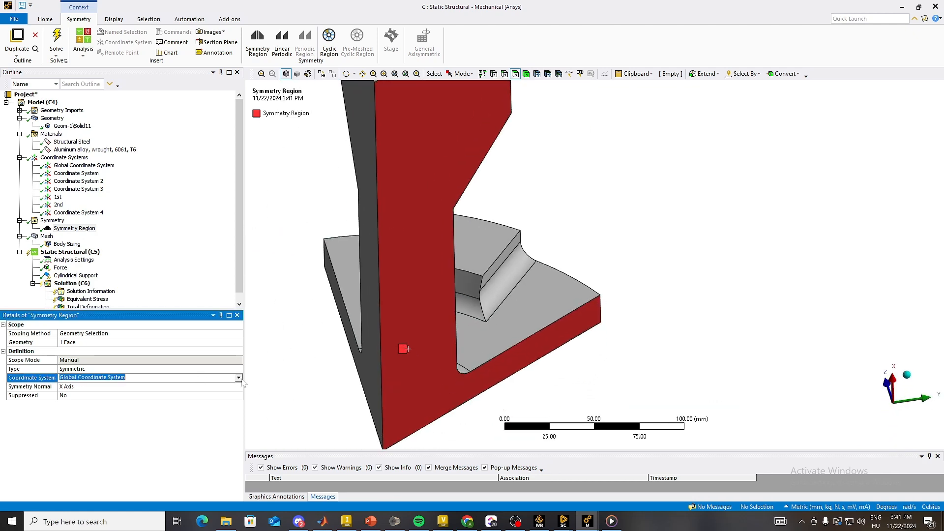
{"action": "left_click", "coordinate": [238, 377]}
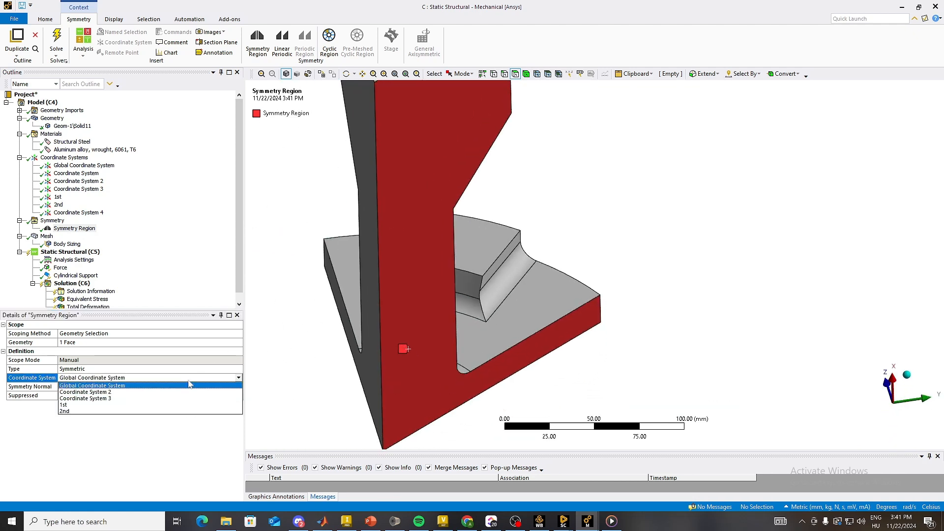
{"action": "left_click", "coordinate": [172, 411]}
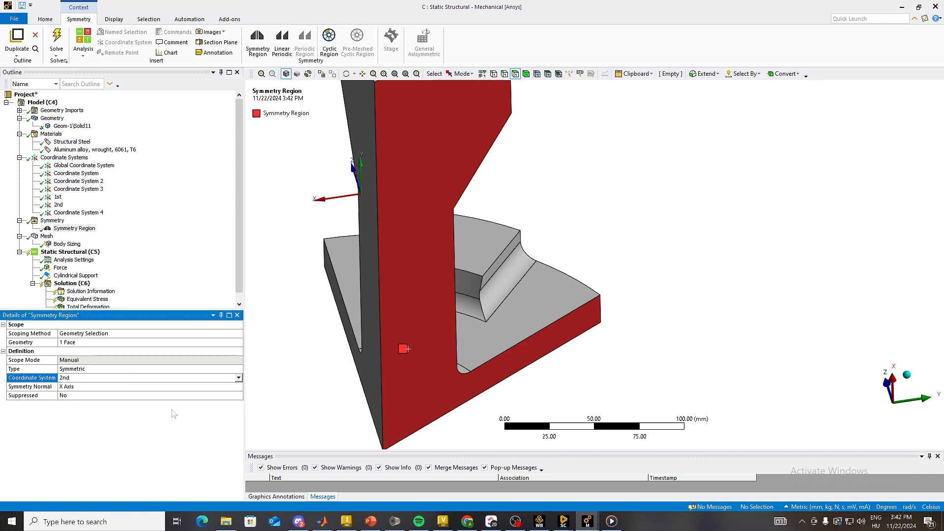
{"action": "left_click", "coordinate": [239, 378]}
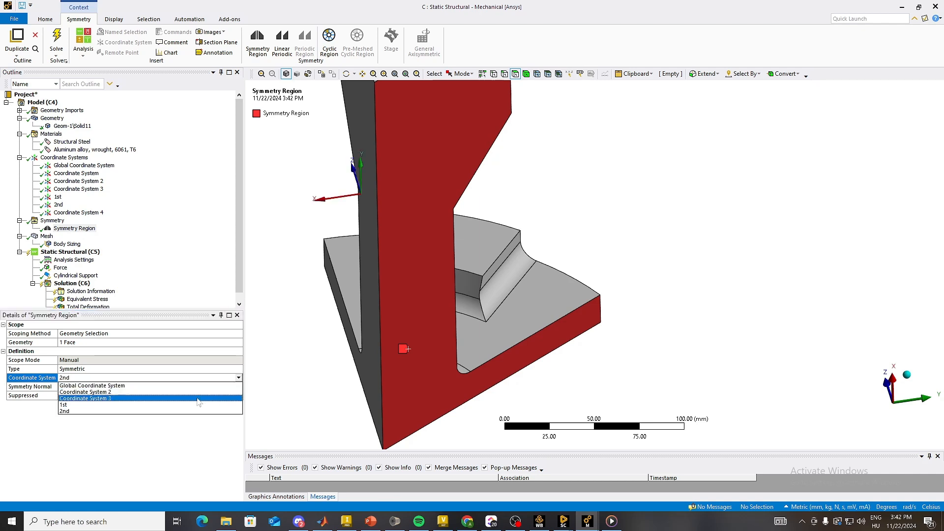
{"action": "left_click", "coordinate": [147, 405]}
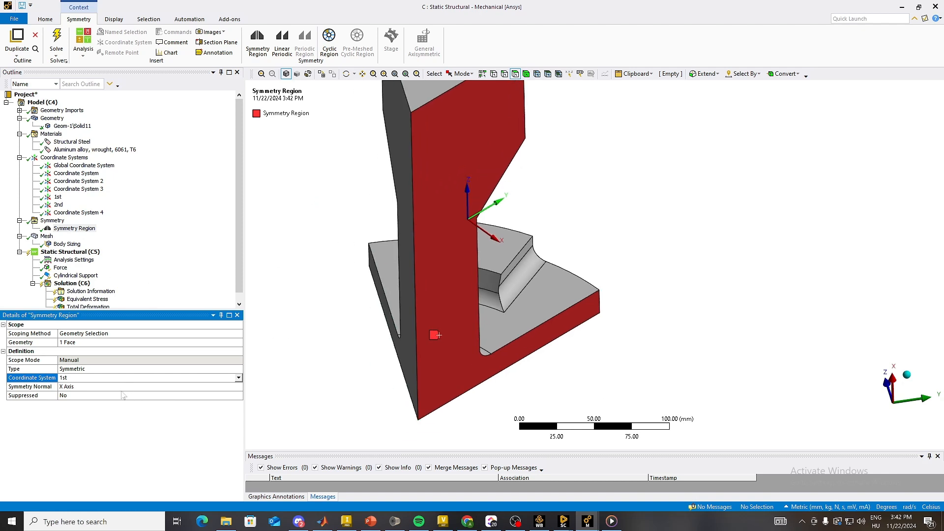
Step: Insert a second Symmetry Region and scope it to the sector's other radial cut face
{"action": "right_click", "coordinate": [59, 221]}
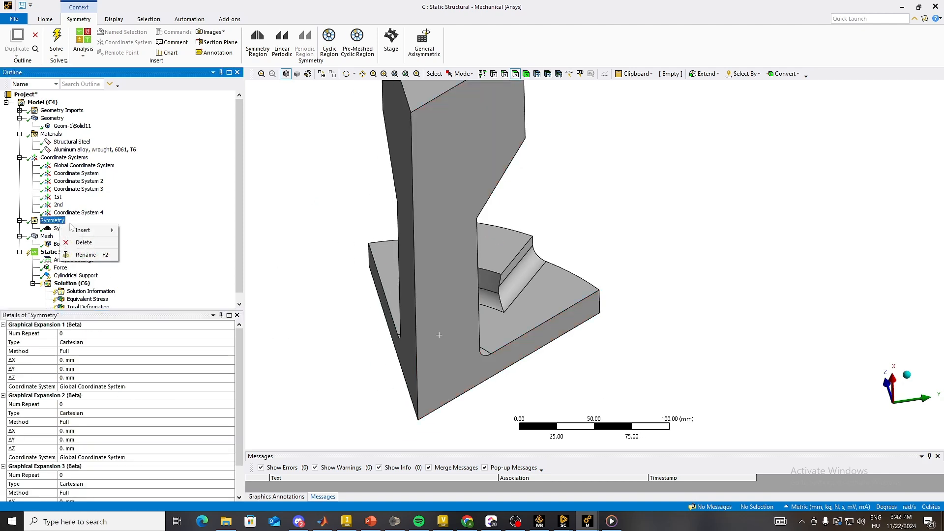
{"action": "mouse_move", "coordinate": [99, 230]}
{"action": "left_click", "coordinate": [156, 232]}
{"action": "left_click", "coordinate": [406, 155]}
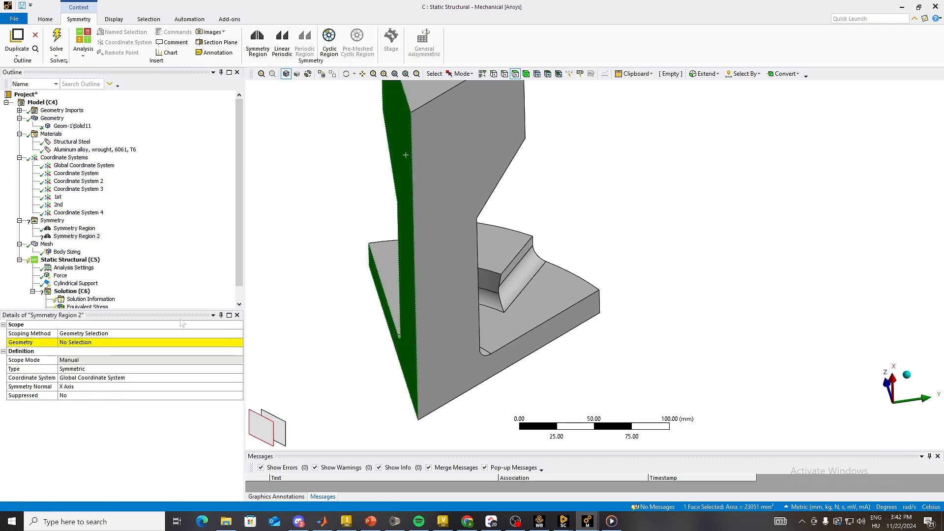
{"action": "left_click", "coordinate": [95, 344]}
{"action": "left_click", "coordinate": [99, 344]}
Step: Assign the 2nd coordinate system to Symmetry Region 2
{"action": "left_click", "coordinate": [147, 379]}
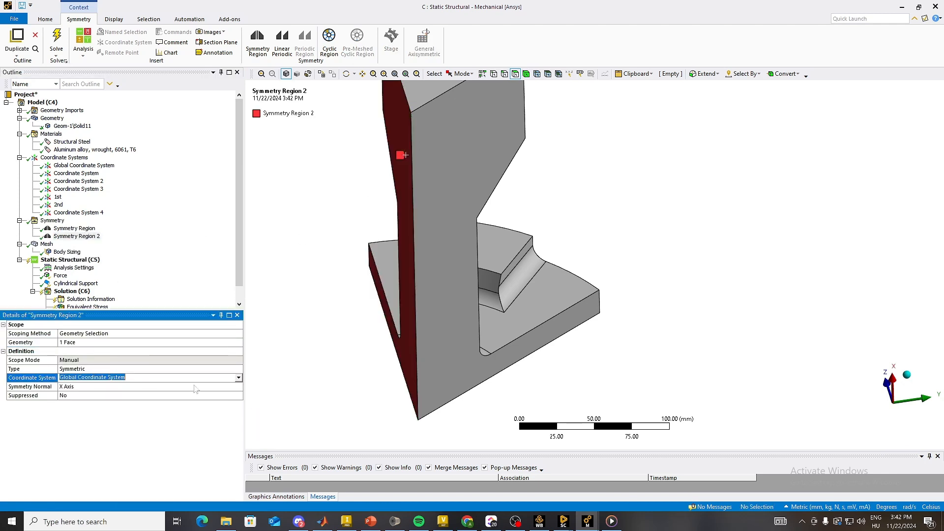
{"action": "left_click", "coordinate": [238, 378]}
{"action": "left_click", "coordinate": [164, 407]}
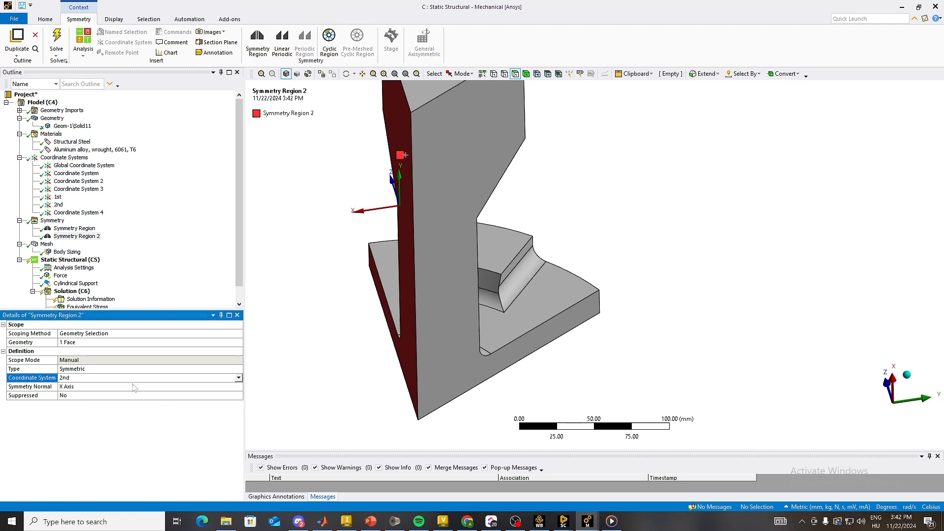
Step: Set the Symmetry object's Graphical Expansion 1 to the Polar type with 6 repeats
{"action": "left_click", "coordinate": [52, 220]}
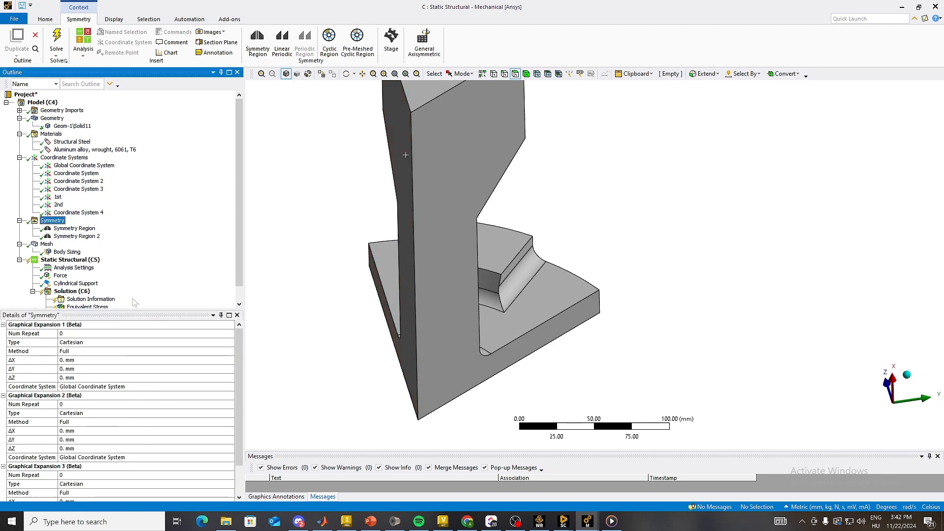
{"action": "left_click", "coordinate": [110, 343]}
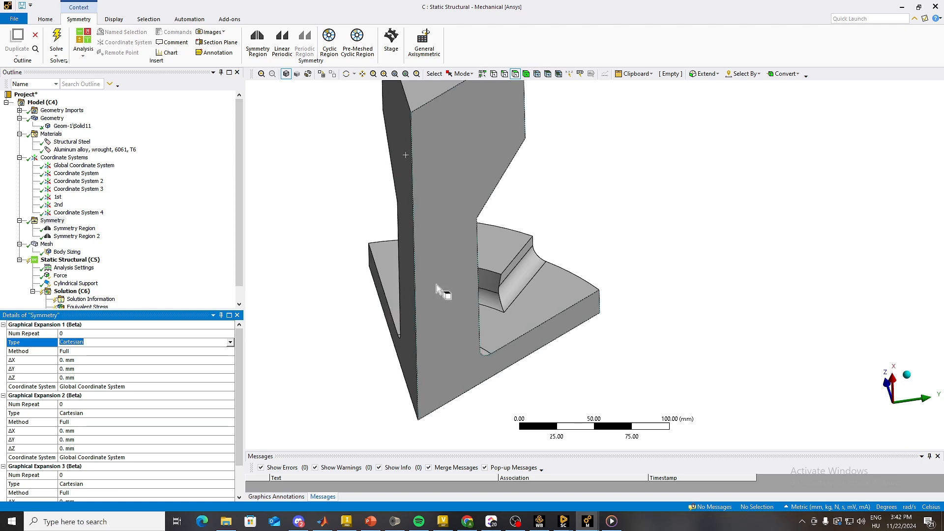
{"action": "scroll", "coordinate": [436, 285], "scroll_direction": "up", "scroll_amount": 1}
{"action": "scroll", "coordinate": [389, 282], "scroll_direction": "down", "scroll_amount": 4}
{"action": "middle_click_drag", "start_coordinate": [476, 290], "coordinate": [493, 326]}
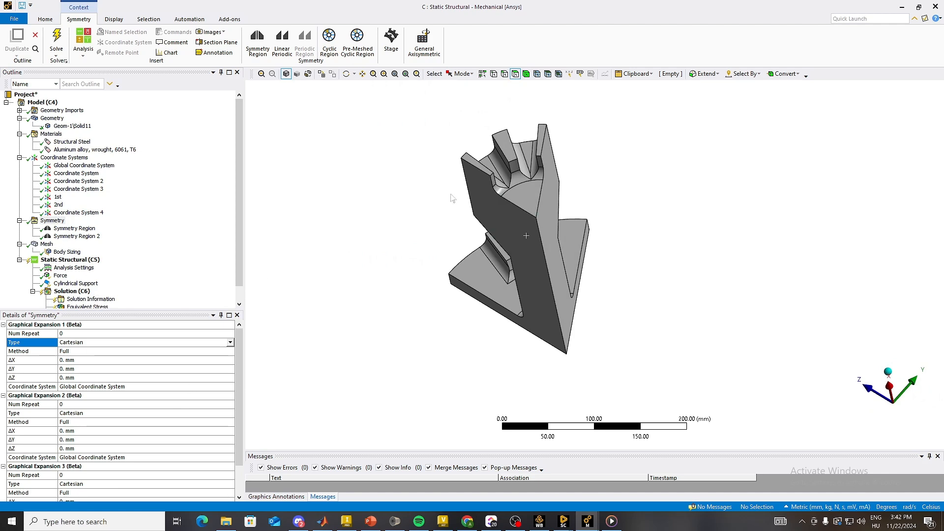
{"action": "left_click", "coordinate": [230, 343]}
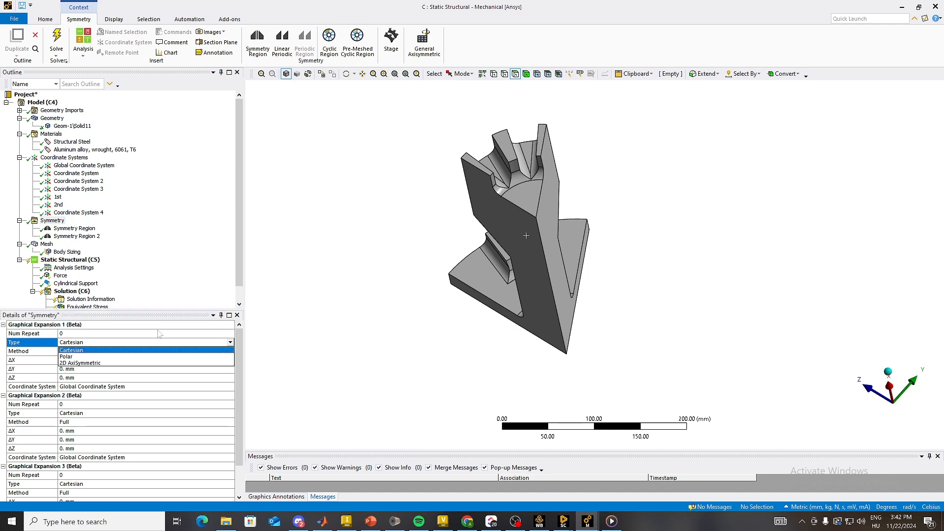
{"action": "left_click", "coordinate": [83, 357]}
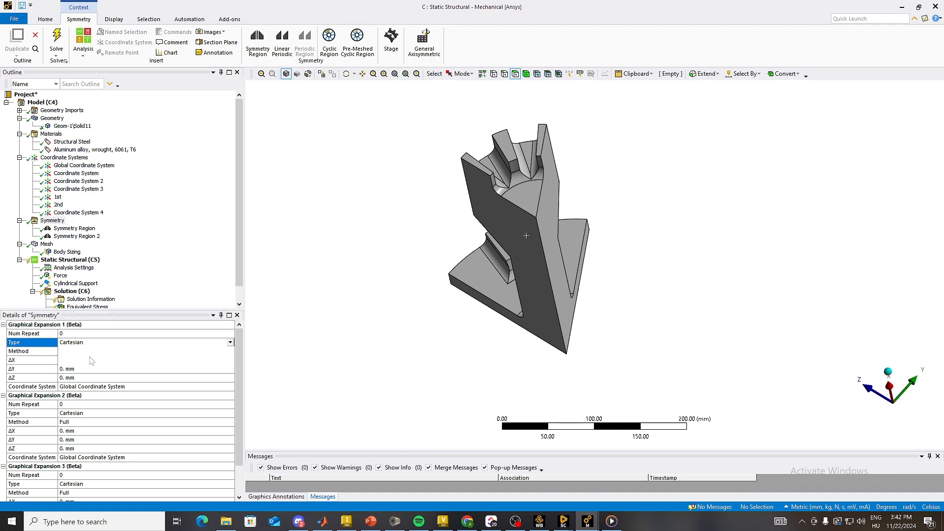
{"action": "left_click", "coordinate": [84, 334]}
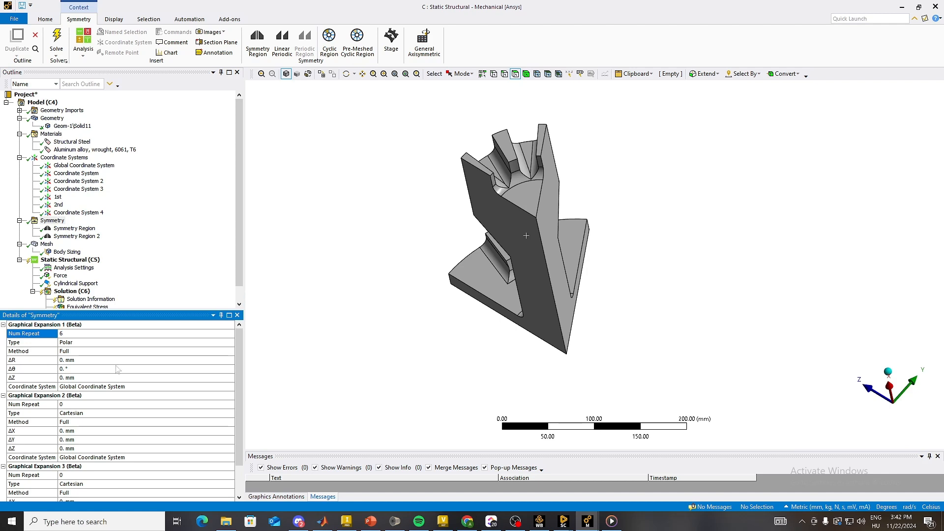
Step: Set Graphical Expansion 1's Δθ to 60° and its coordinate system to Coordinate System 4
{"action": "left_click", "coordinate": [97, 369]}
{"action": "type", "text": "1"}
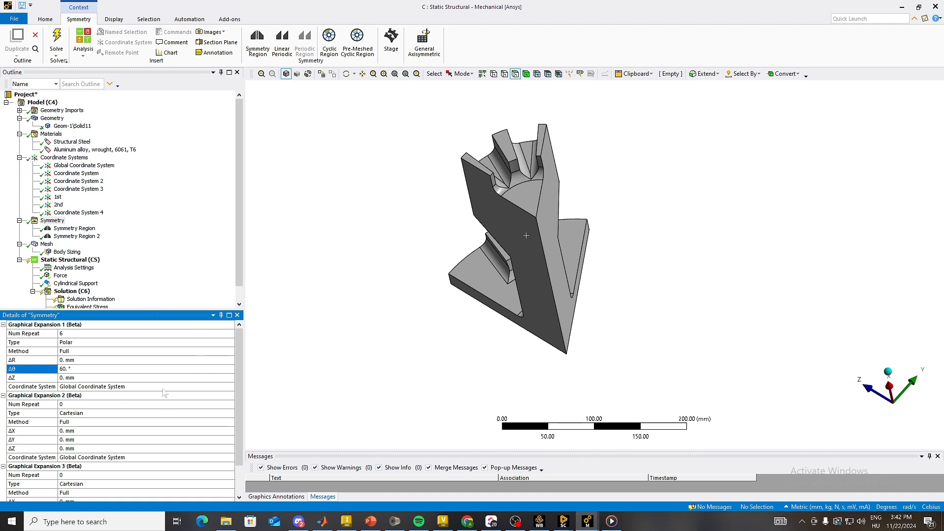
{"action": "left_click", "coordinate": [131, 387]}
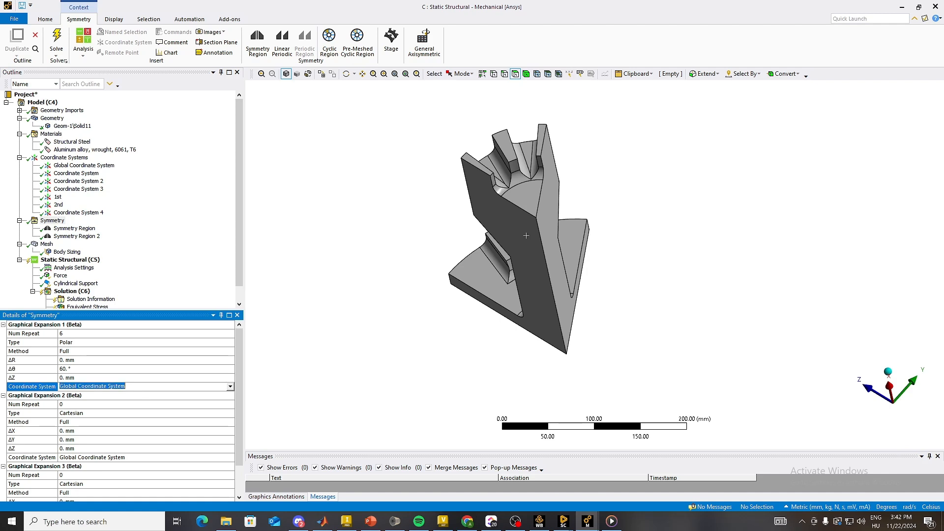
{"action": "left_click", "coordinate": [230, 387]}
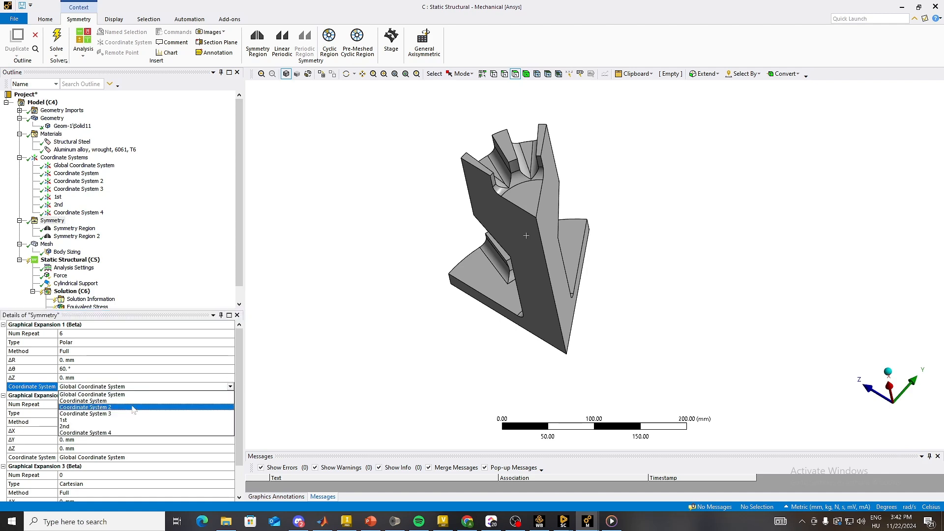
{"action": "left_click", "coordinate": [115, 434]}
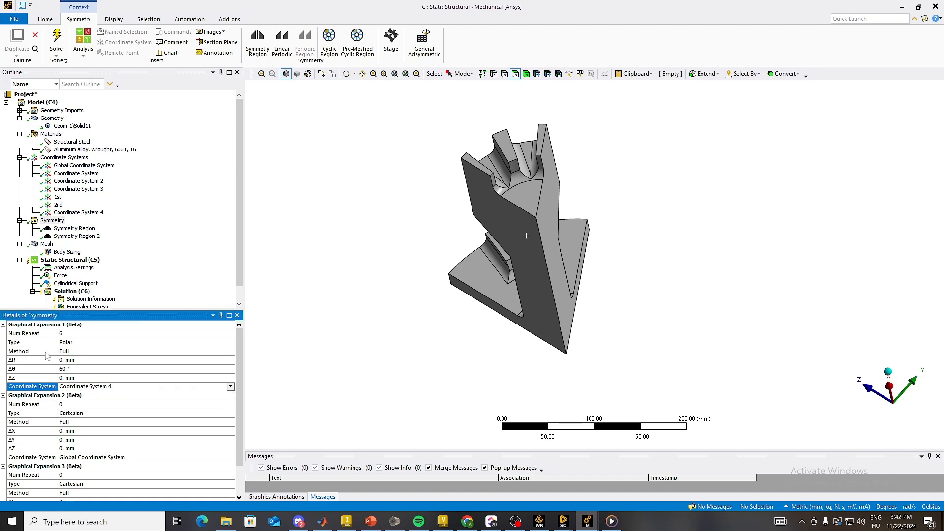
Step: Review the Body Sizing and examine the mesh graphically expanded around the axis
{"action": "left_click", "coordinate": [68, 253]}
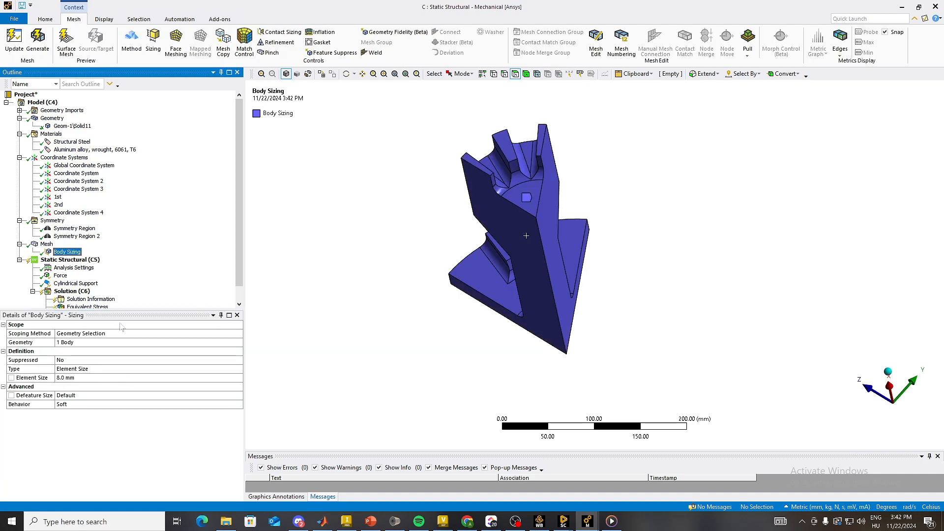
{"action": "left_click", "coordinate": [46, 244]}
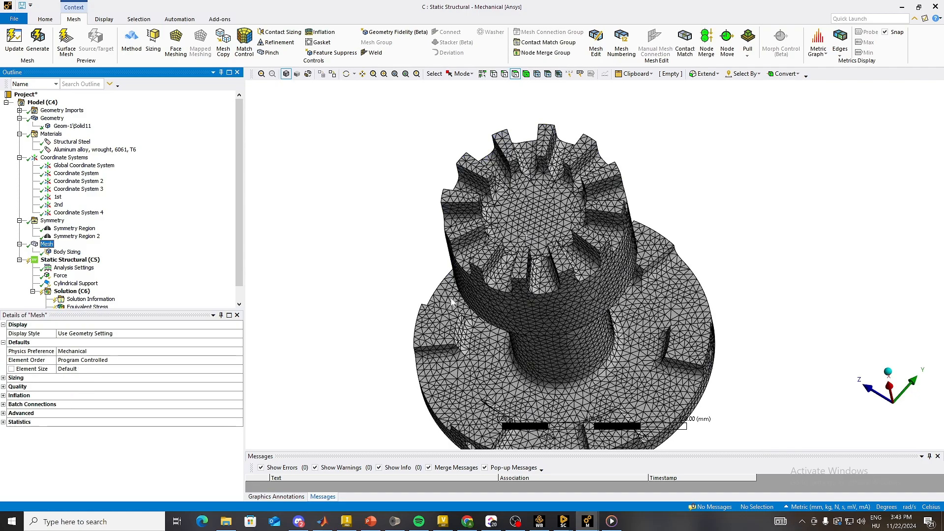
{"action": "mouse_move", "coordinate": [445, 344]}
{"action": "middle_mouse_down"}
{"action": "mouse_move", "coordinate": [490, 273]}
{"action": "mouse_move", "coordinate": [461, 303]}
{"action": "middle_mouse_up"}
{"action": "scroll", "coordinate": [494, 301], "scroll_direction": "down", "scroll_amount": 4}
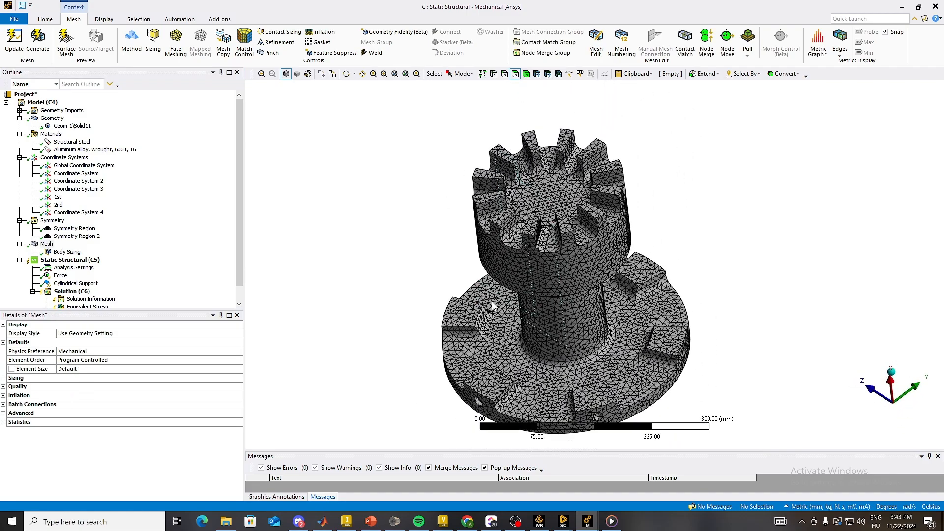
{"action": "middle_click_drag", "start_coordinate": [651, 340], "coordinate": [586, 319], "text": "ctrl"}
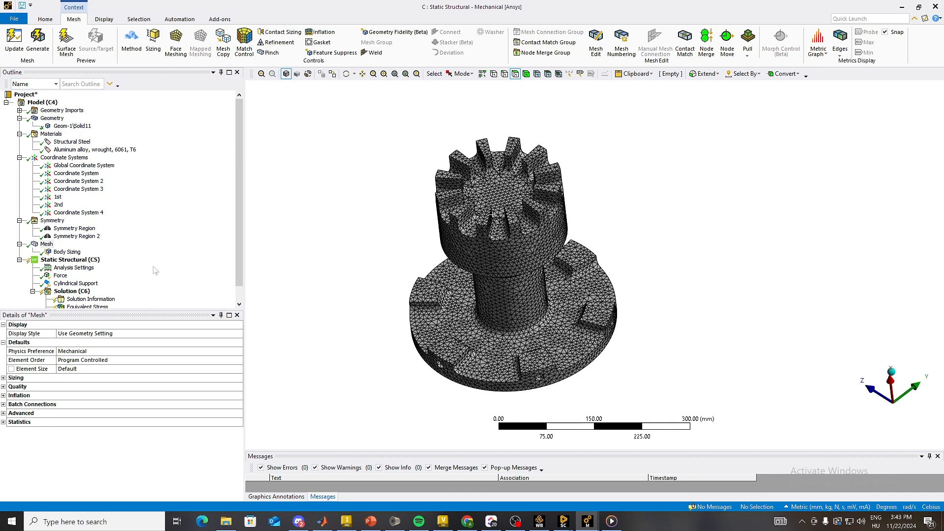
Step: Set Graphical Expansion 1's number of repeats to 4 and inspect the partially expanded mesh
{"action": "left_click", "coordinate": [48, 245]}
{"action": "left_click", "coordinate": [52, 220]}
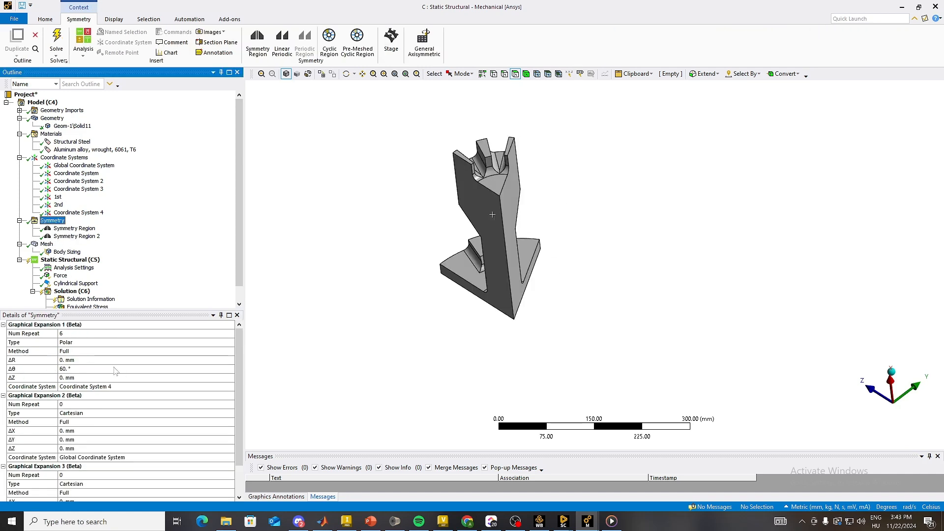
{"action": "left_click", "coordinate": [82, 333]}
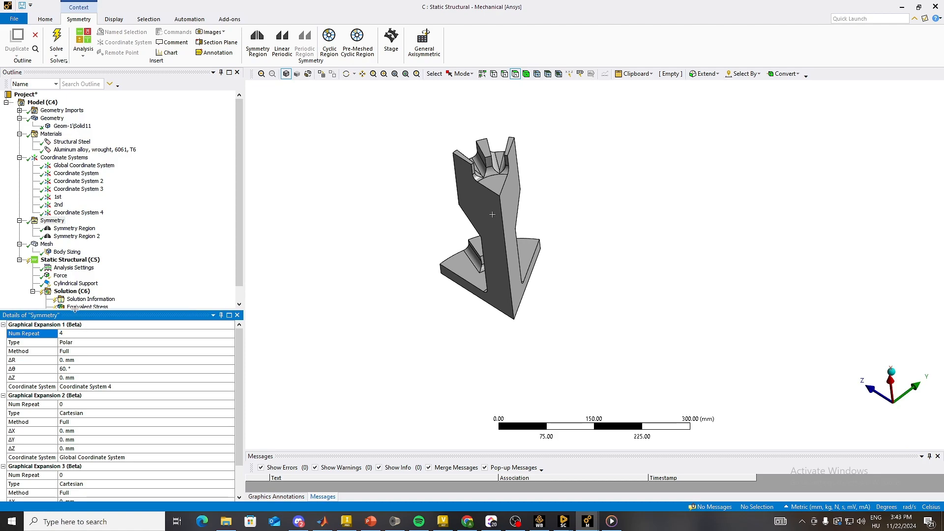
{"action": "scroll", "coordinate": [81, 292], "scroll_direction": "down", "scroll_amount": 2}
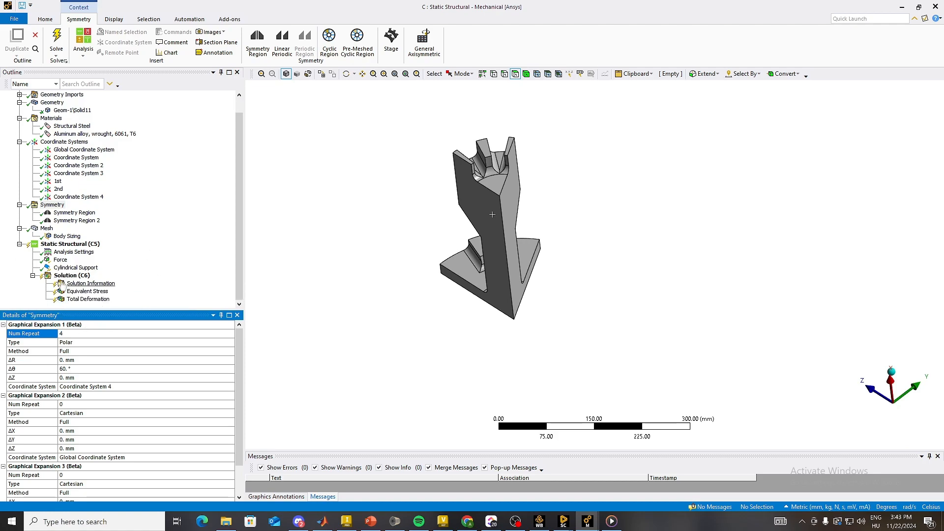
{"action": "left_click", "coordinate": [47, 229]}
{"action": "middle_click_drag", "start_coordinate": [484, 286], "coordinate": [307, 288]}
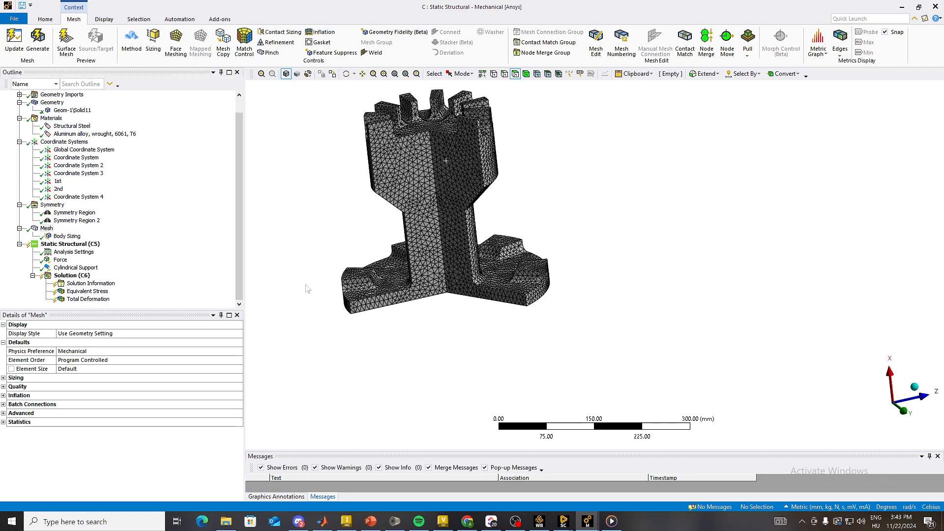
{"action": "middle_click_drag", "start_coordinate": [267, 258], "coordinate": [314, 308], "text": "ctrl"}
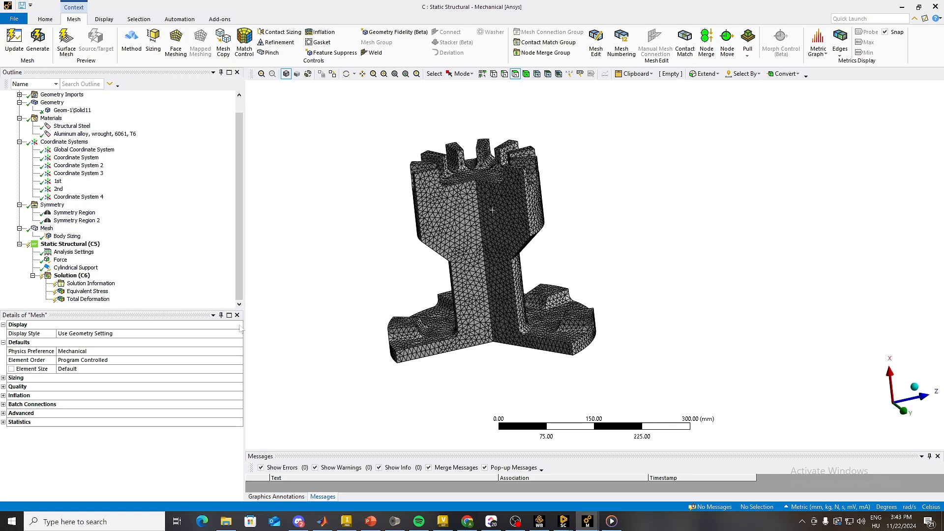
Step: Review the faces scoped by the Force on the upper teeth and the Cylindrical Support in the base hole
{"action": "scroll", "coordinate": [312, 332], "scroll_direction": "up", "scroll_amount": 1}
{"action": "left_click", "coordinate": [55, 260]}
{"action": "middle_click_drag", "start_coordinate": [397, 237], "coordinate": [438, 305]}
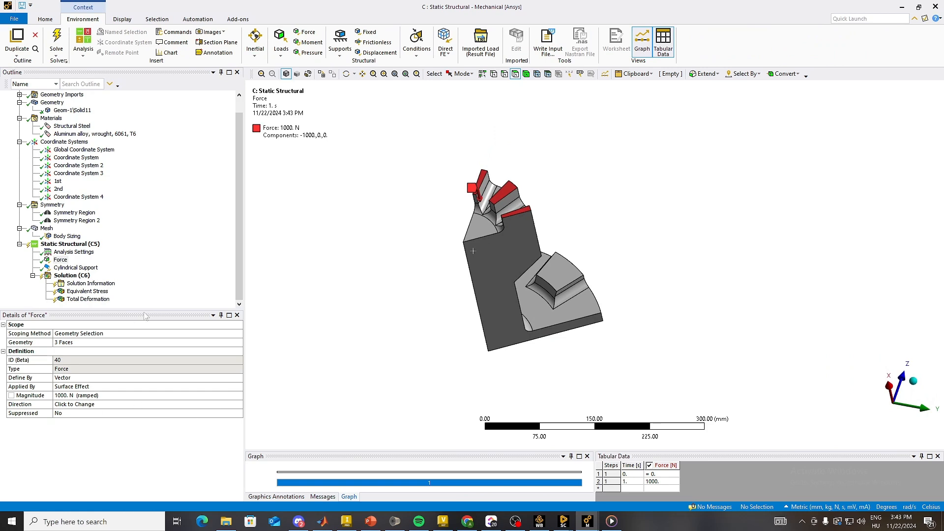
{"action": "left_click", "coordinate": [76, 268]}
{"action": "middle_click_drag", "start_coordinate": [515, 280], "coordinate": [447, 302]}
{"action": "scroll", "coordinate": [583, 298], "scroll_direction": "up", "scroll_amount": 4}
{"action": "mouse_move", "coordinate": [583, 298]}
{"action": "middle_mouse_down"}
{"action": "mouse_move", "coordinate": [567, 315]}
{"action": "mouse_move", "coordinate": [566, 296]}
{"action": "mouse_move", "coordinate": [576, 306]}
{"action": "middle_mouse_up"}
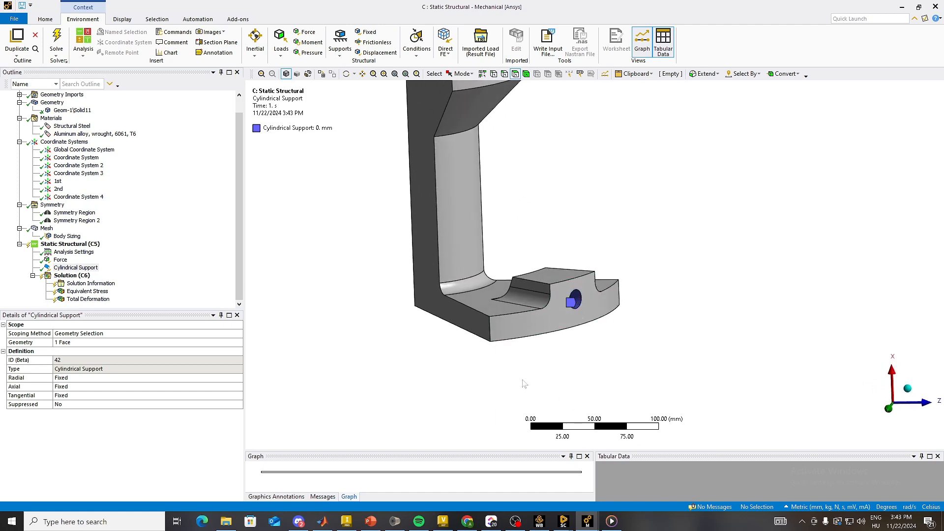
Step: Solve the Static Structural analysis and inspect the Equivalent Stress result on the expanded model
{"action": "right_click", "coordinate": [46, 242]}
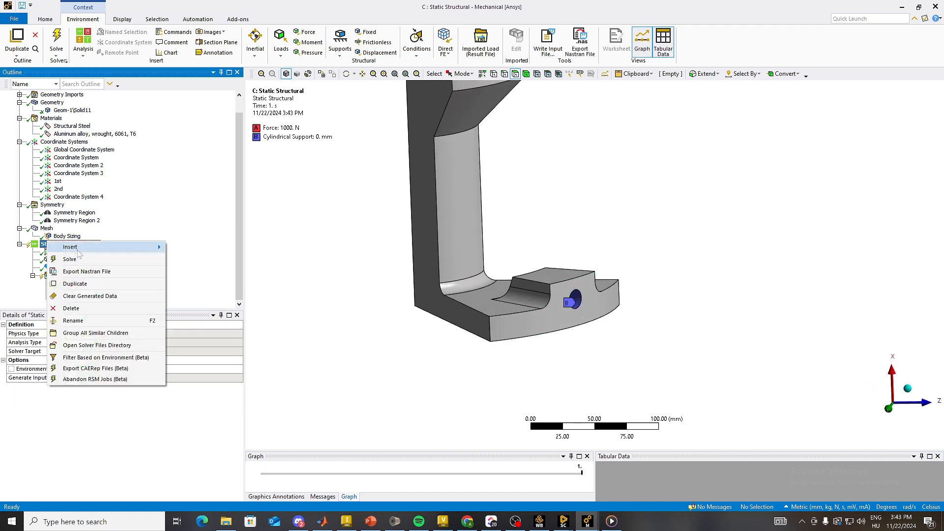
{"action": "left_click", "coordinate": [78, 260]}
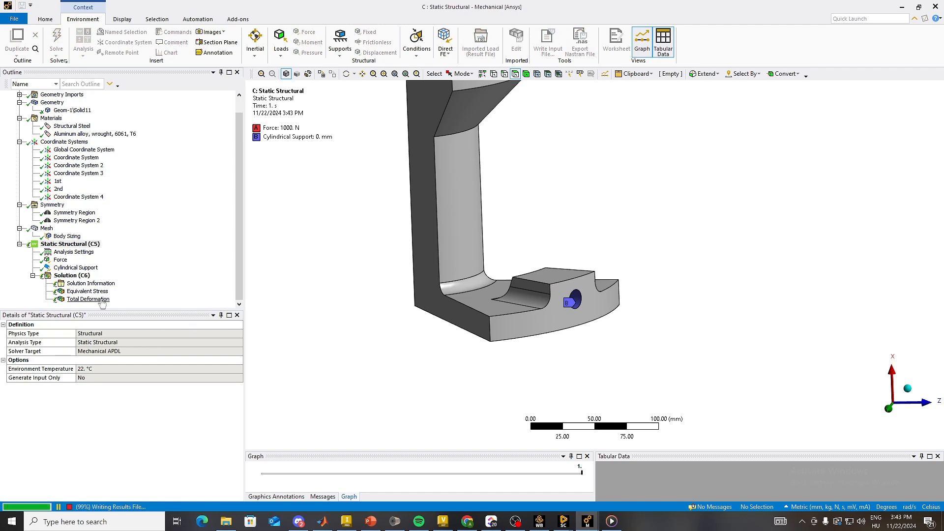
{"action": "left_click", "coordinate": [88, 292]}
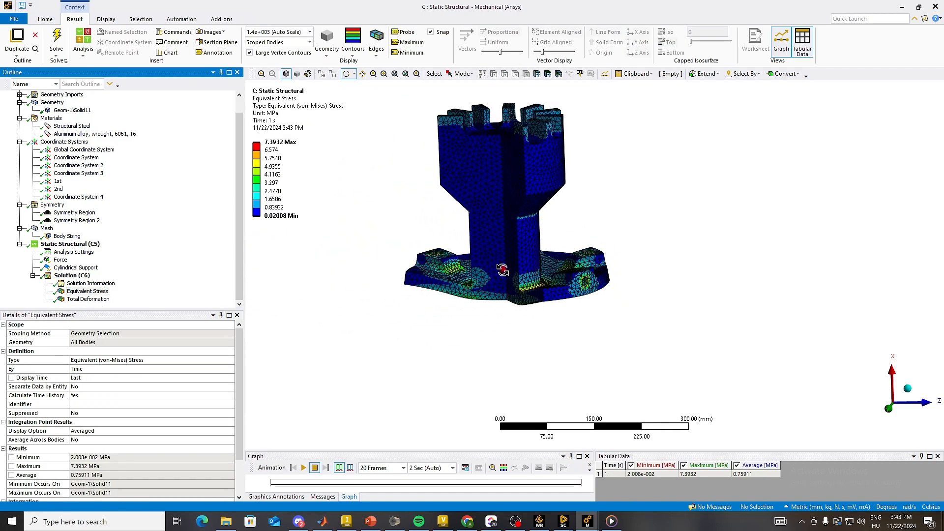
{"action": "mouse_move", "coordinate": [502, 269]}
{"action": "left_mouse_down"}
{"action": "mouse_move", "coordinate": [433, 316]}
{"action": "mouse_move", "coordinate": [582, 200]}
{"action": "mouse_move", "coordinate": [480, 377]}
{"action": "mouse_move", "coordinate": [501, 334]}
{"action": "mouse_move", "coordinate": [499, 205]}
{"action": "mouse_move", "coordinate": [503, 285]}
{"action": "left_mouse_up"}
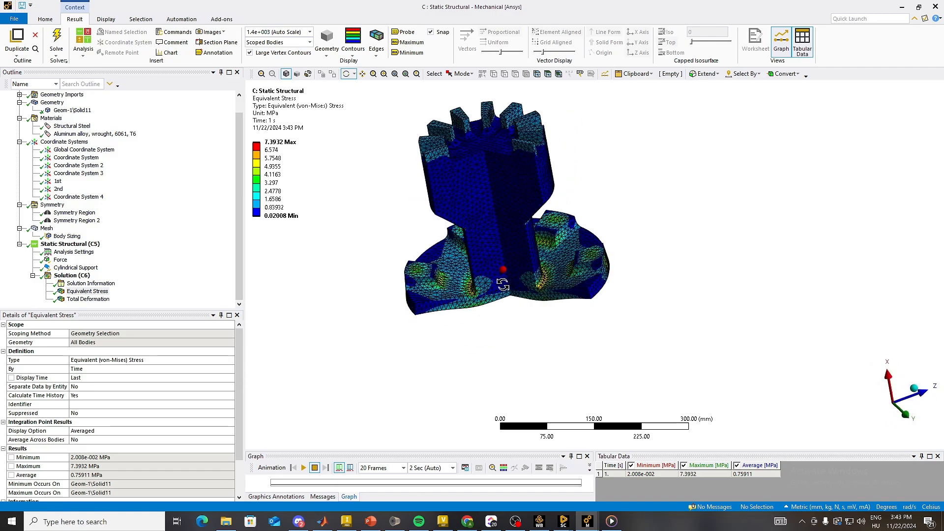
{"action": "middle_click_drag", "start_coordinate": [502, 284], "coordinate": [511, 326]}
{"action": "scroll", "coordinate": [492, 330], "scroll_direction": "up", "scroll_amount": 3}
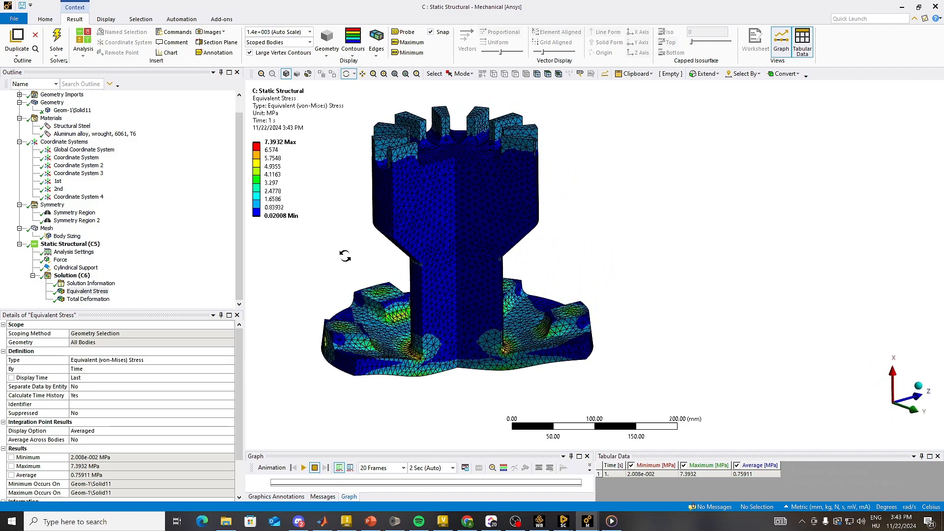
Step: Hide the mesh element edges on the Equivalent Stress result and inspect the contours on the expanded model from several sides
{"action": "left_click_drag", "start_coordinate": [345, 256], "coordinate": [405, 328]}
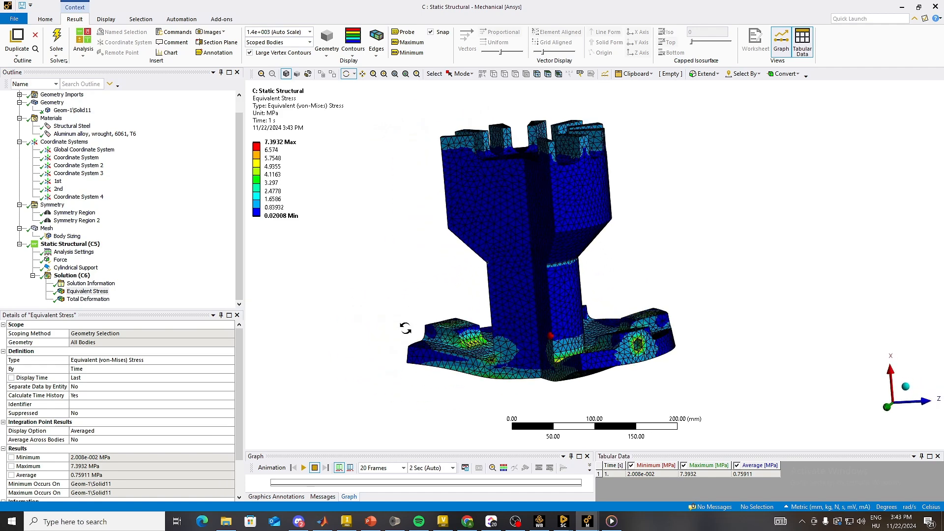
{"action": "left_click", "coordinate": [376, 55]}
{"action": "left_click", "coordinate": [423, 97]}
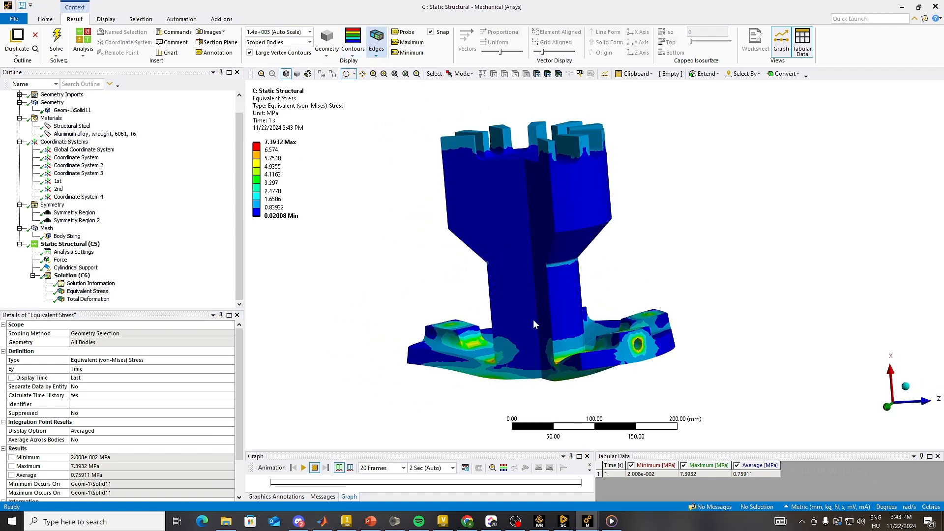
{"action": "left_click_drag", "start_coordinate": [535, 324], "coordinate": [462, 187]}
{"action": "left_click", "coordinate": [378, 49]}
{"action": "left_click", "coordinate": [372, 49]}
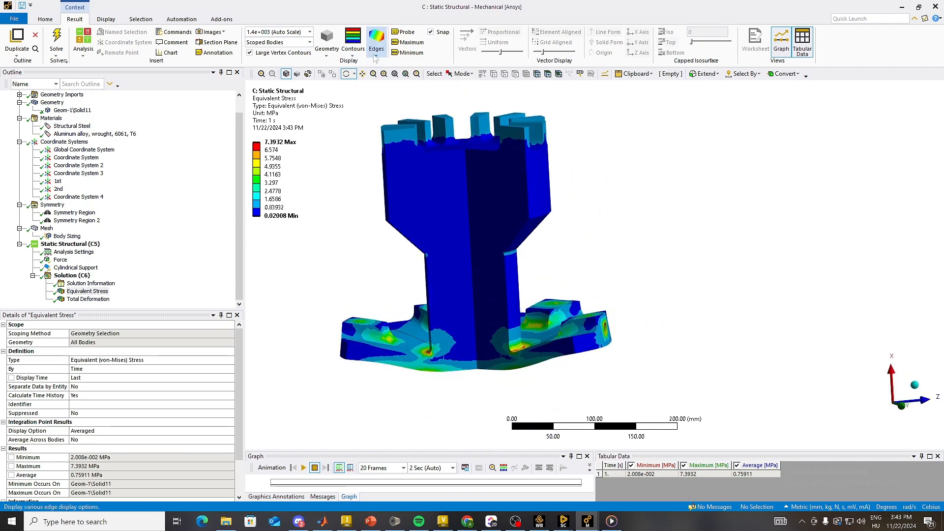
{"action": "left_click_drag", "start_coordinate": [550, 227], "coordinate": [540, 284]}
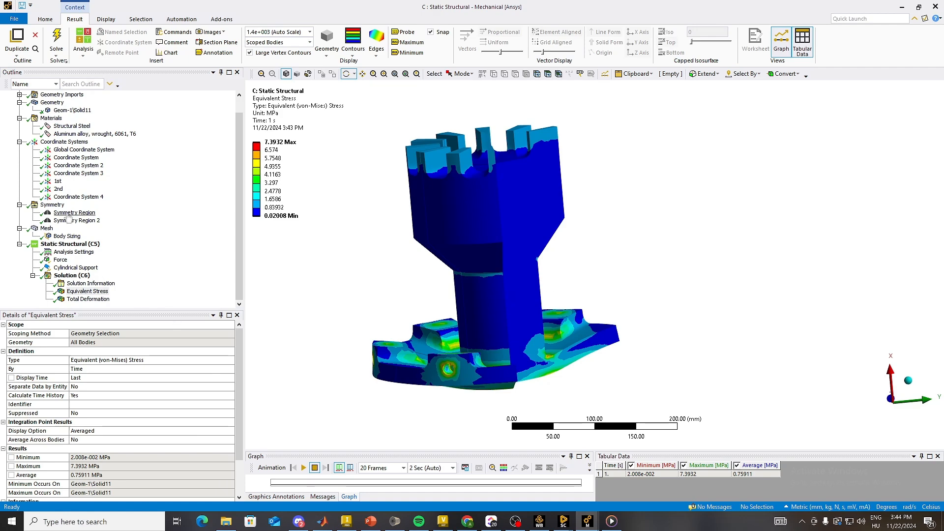
Step: Set Graphical Expansion 1's number of repeats to 2 and inspect the Equivalent Stress result on the partially expanded model
{"action": "left_click", "coordinate": [52, 205]}
{"action": "left_click", "coordinate": [61, 334]}
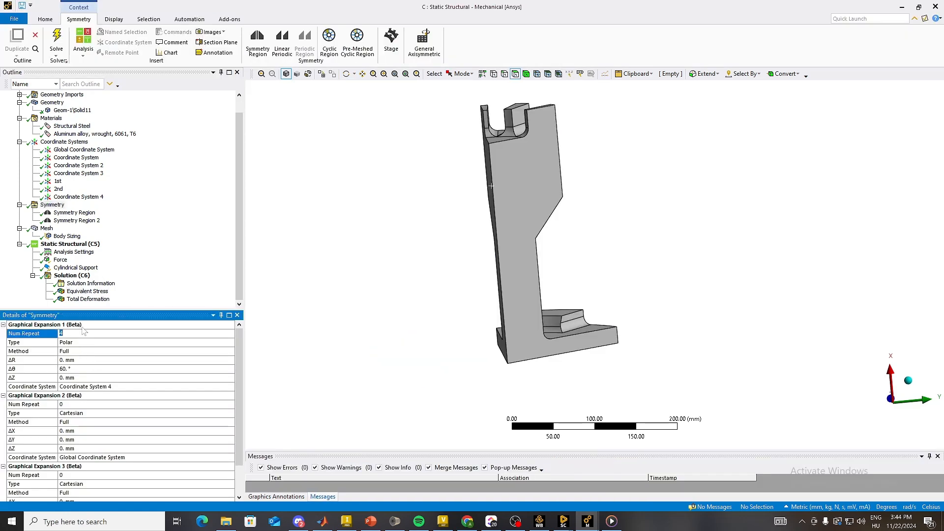
{"action": "left_click", "coordinate": [87, 292]}
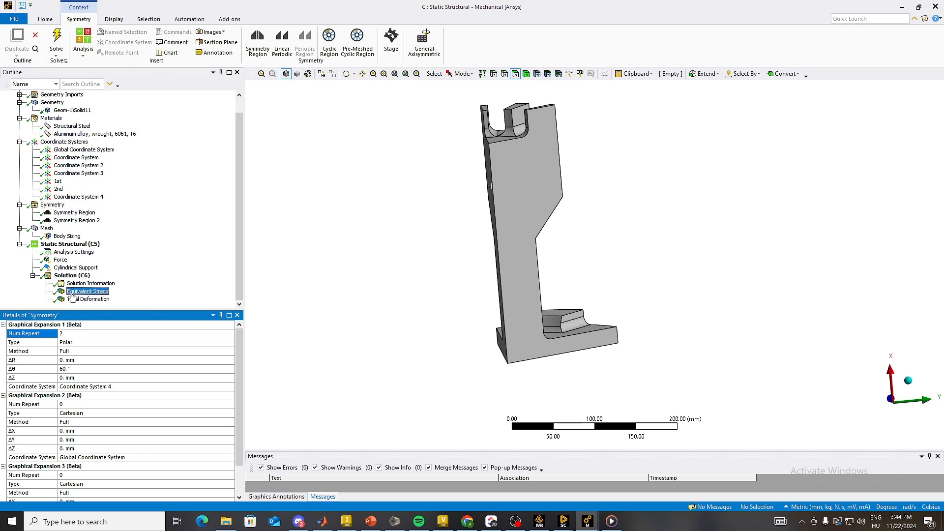
{"action": "left_click_drag", "start_coordinate": [404, 313], "coordinate": [432, 325]}
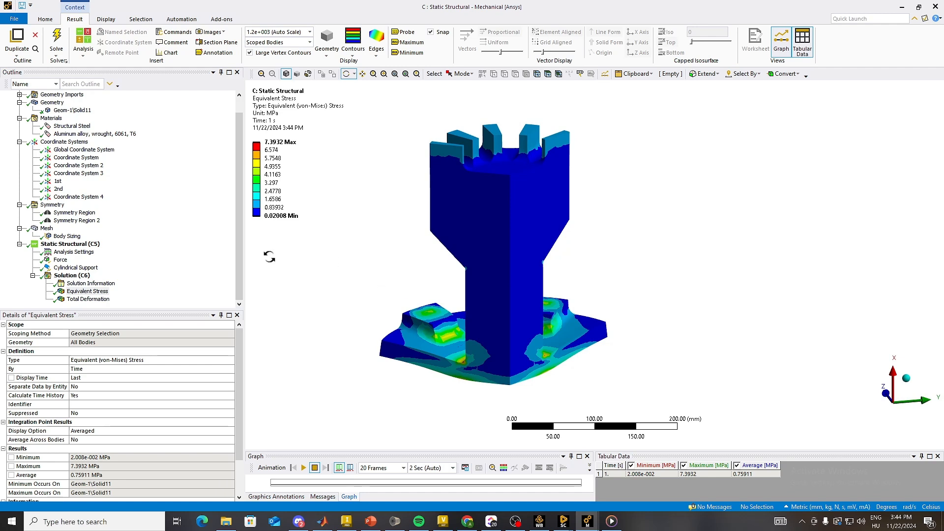
{"action": "scroll", "coordinate": [77, 227], "scroll_direction": "up", "scroll_amount": 1}
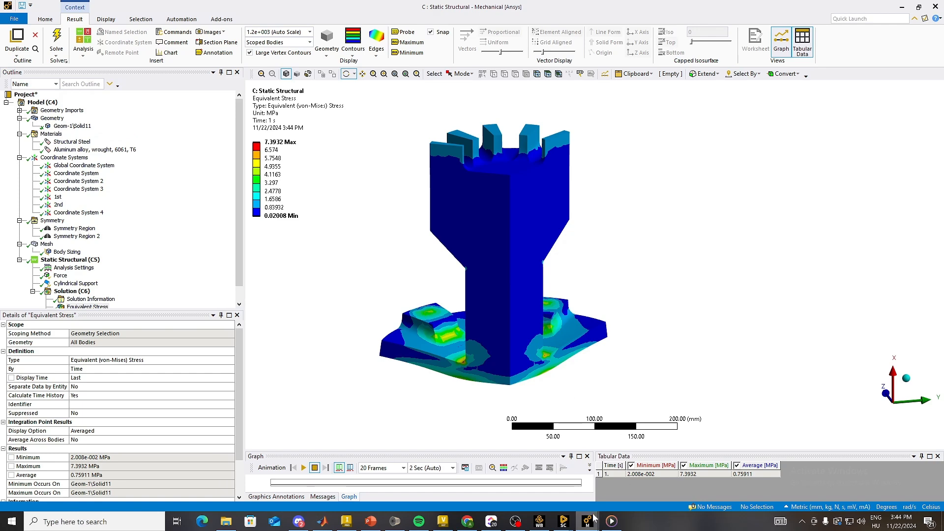
Step: Switch to the B: Static Structural model and review the surface body's 2D Behavior options and its profile relative to the coordinate axes
{"action": "mouse_move", "coordinate": [587, 526]}
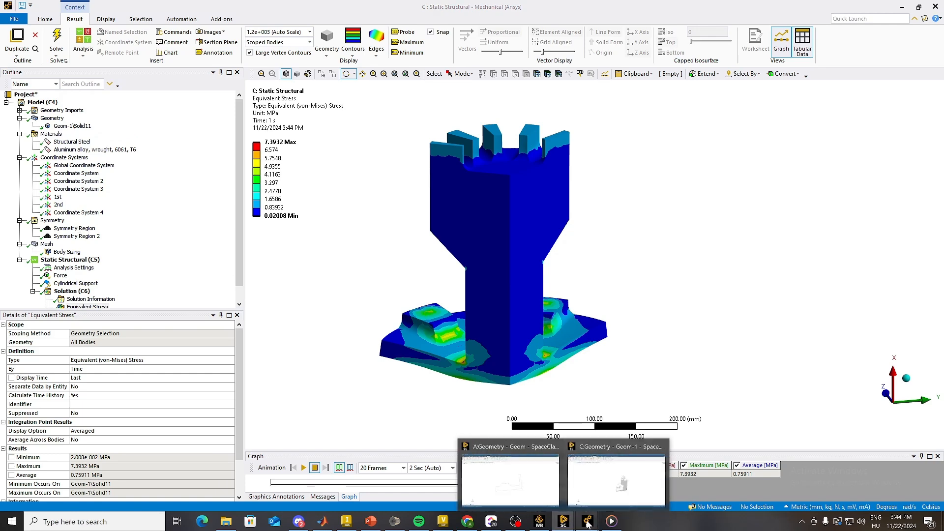
{"action": "left_click", "coordinate": [558, 503]}
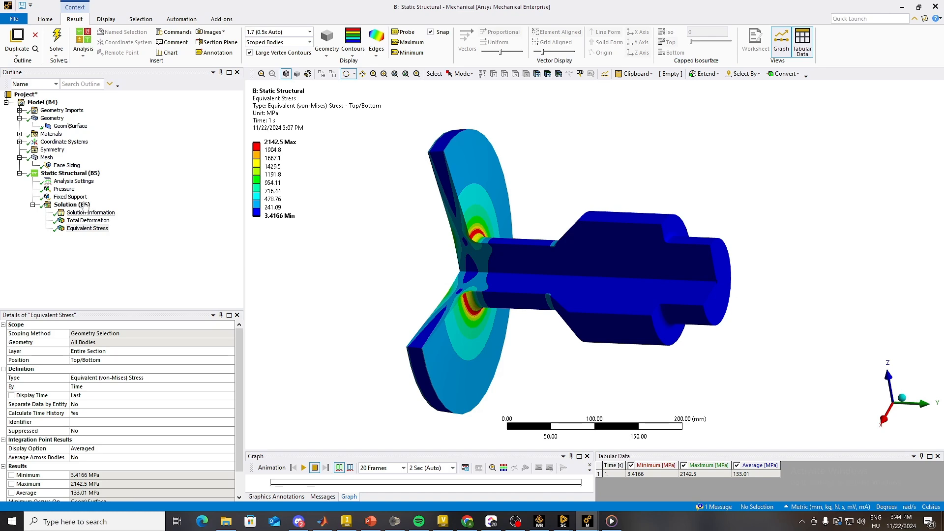
{"action": "left_click", "coordinate": [56, 127]}
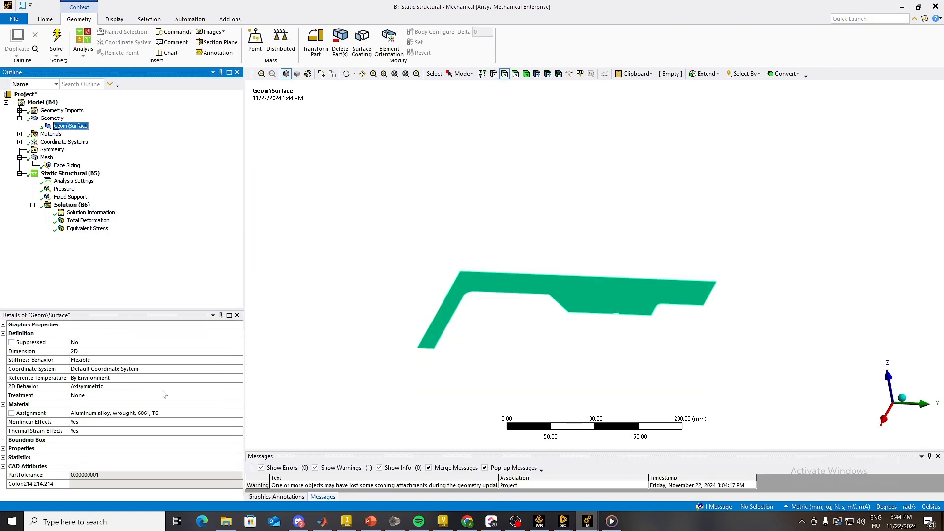
{"action": "left_click", "coordinate": [237, 387]}
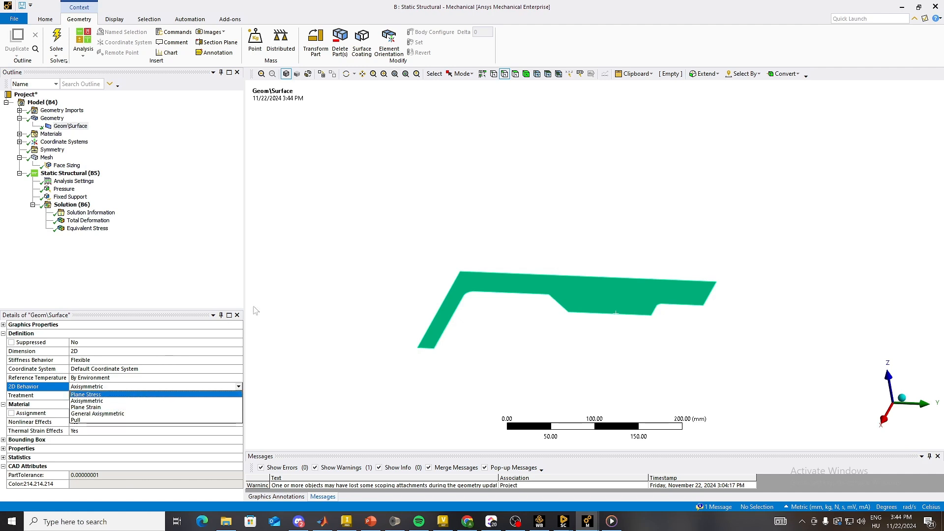
{"action": "left_click", "coordinate": [233, 288]}
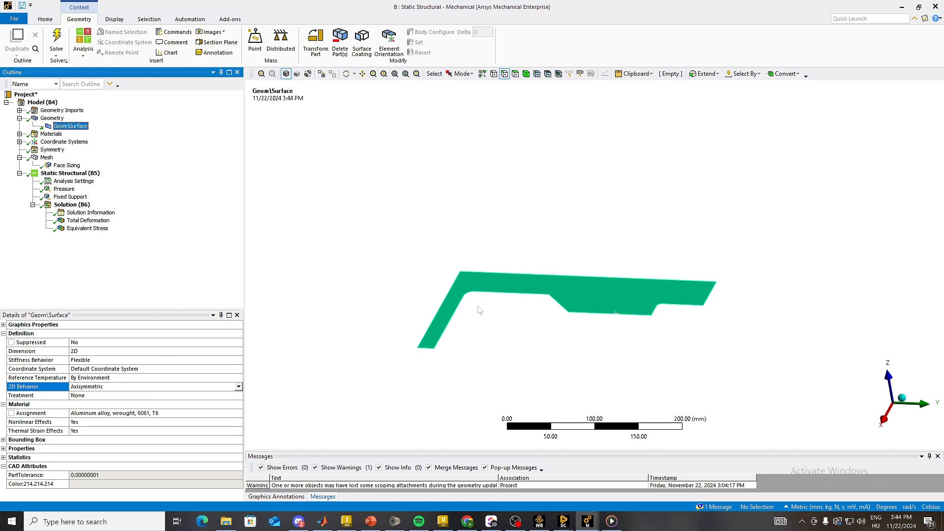
{"action": "left_click_drag", "start_coordinate": [469, 313], "coordinate": [429, 384]}
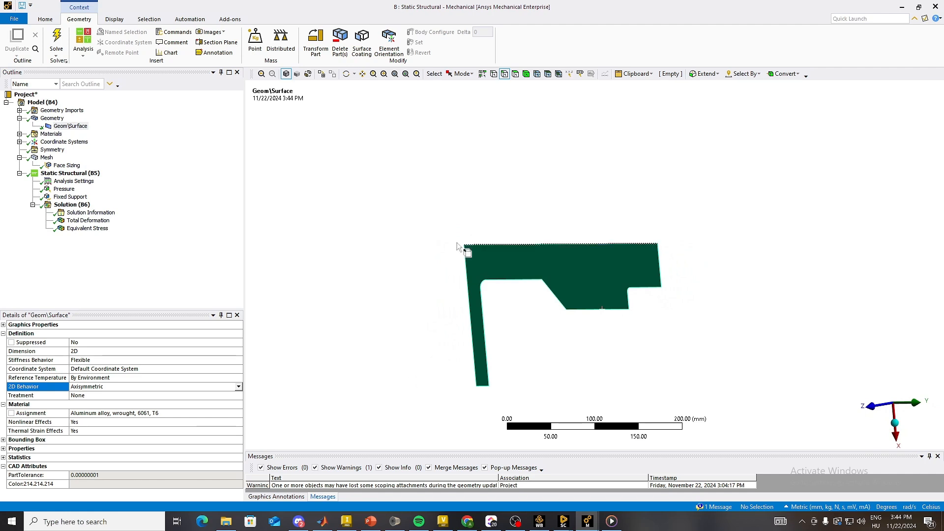
{"action": "left_click_drag", "start_coordinate": [413, 245], "coordinate": [509, 440]}
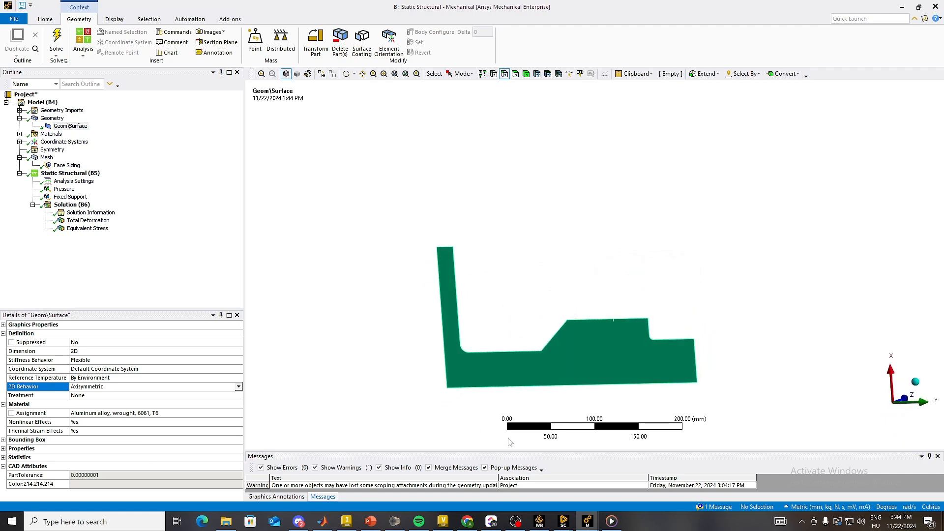
{"action": "mouse_move", "coordinate": [459, 367]}
{"action": "middle_mouse_down", "text": "ctrl"}
{"action": "mouse_move", "coordinate": [367, 299]}
{"action": "mouse_move", "coordinate": [459, 352]}
{"action": "mouse_move", "coordinate": [471, 371]}
{"action": "middle_mouse_up", "text": "ctrl"}
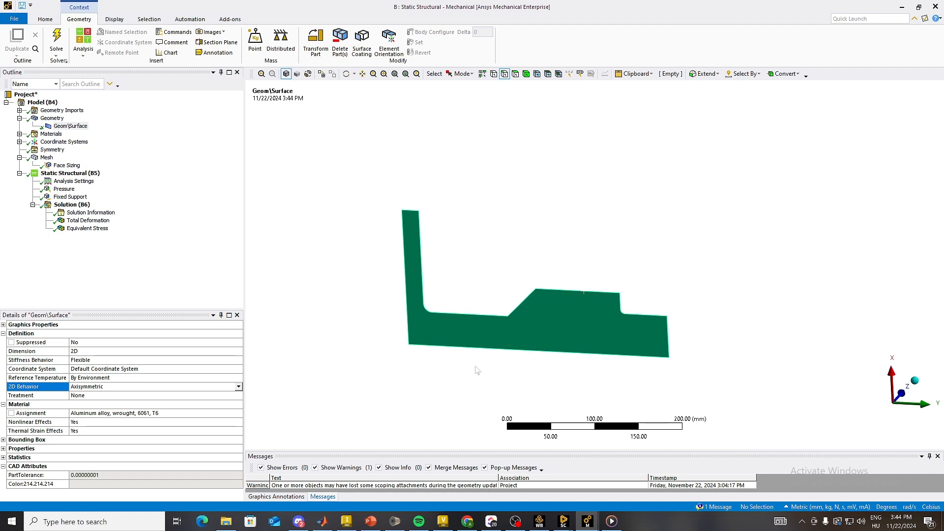